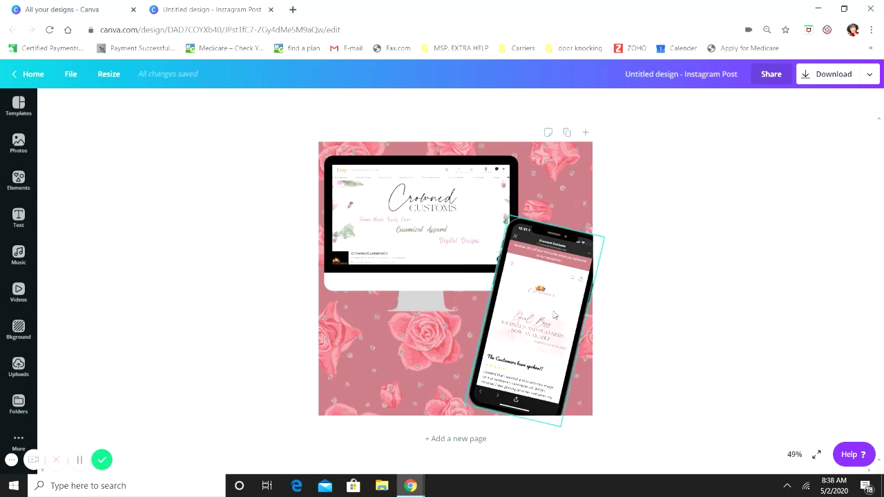
Add a plain pink Page 2 after the first page of the Instagram post
{"action": "left_click", "coordinate": [458, 440]}
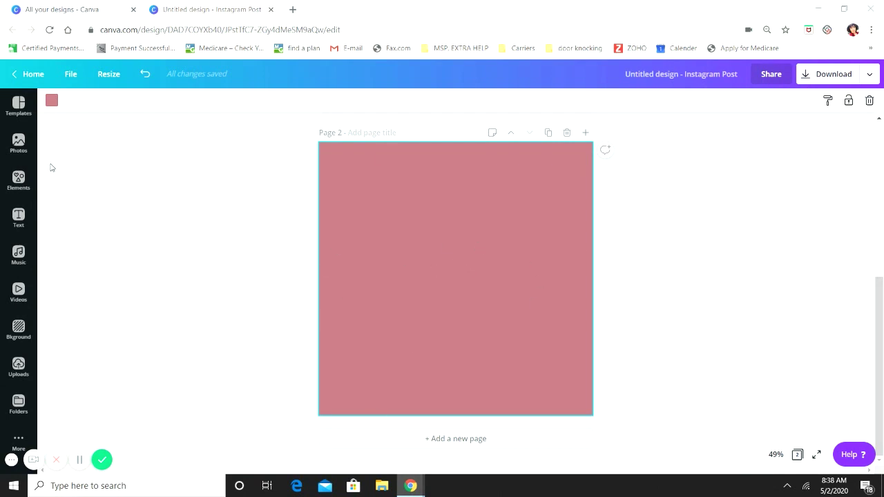
Add the rose pattern from Recently Used, stretch it over page 2, and set transparency to 57
{"action": "left_click", "coordinate": [17, 181]}
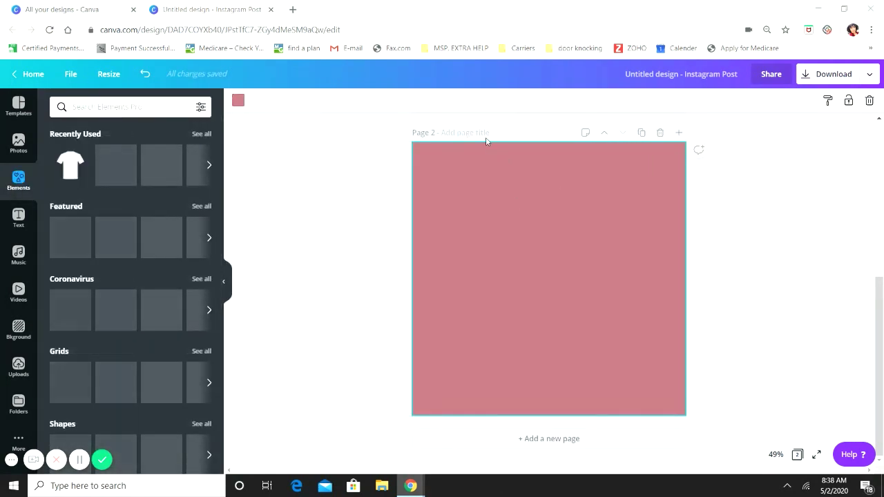
{"action": "left_click", "coordinate": [194, 136]}
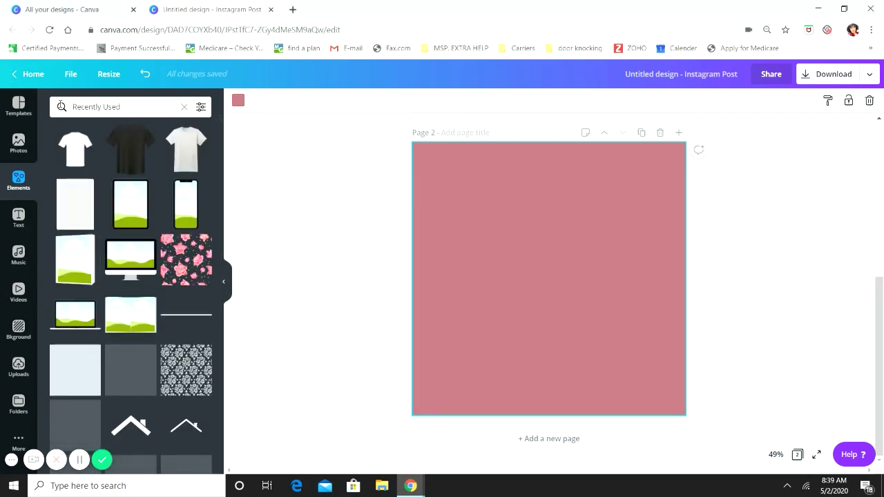
{"action": "left_click", "coordinate": [181, 259]}
{"action": "left_click_drag", "start_coordinate": [491, 223], "coordinate": [404, 133]}
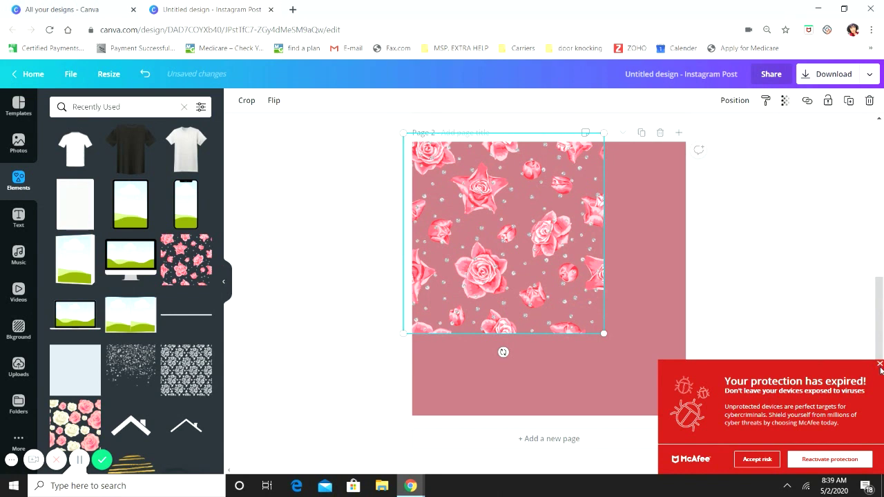
{"action": "left_click", "coordinate": [879, 365]}
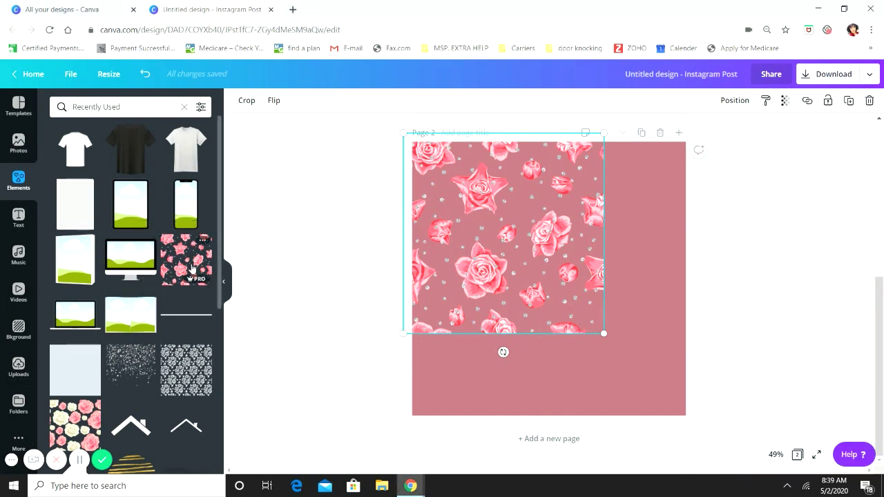
{"action": "left_click_drag", "start_coordinate": [604, 334], "coordinate": [691, 429]}
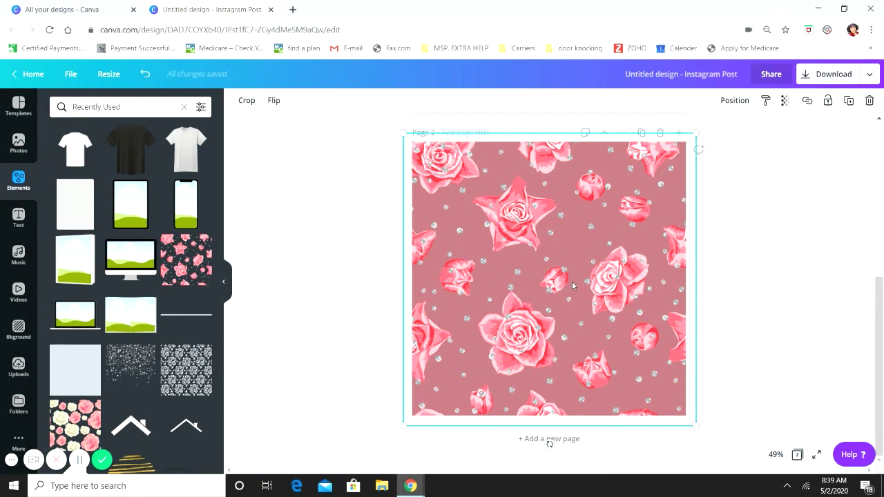
{"action": "left_click", "coordinate": [785, 101]}
{"action": "left_click_drag", "start_coordinate": [758, 131], "coordinate": [728, 123]}
{"action": "left_click", "coordinate": [746, 195]}
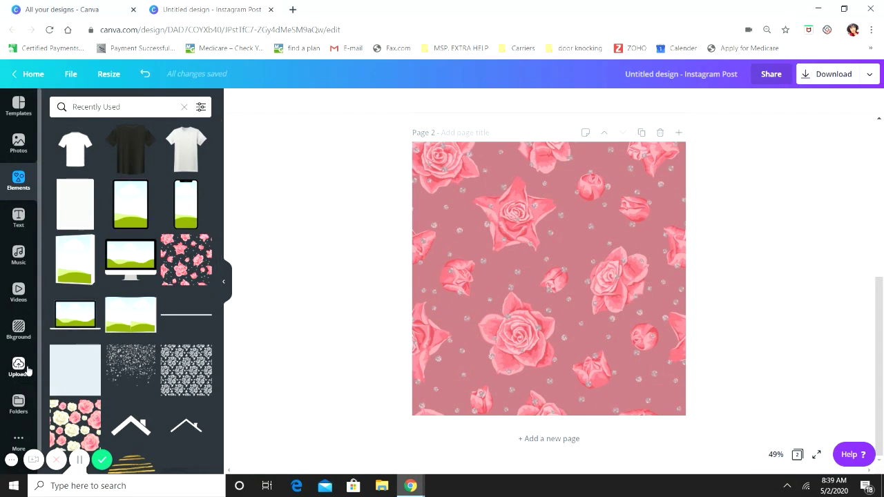
Clear the 'Recently Used' search in the Elements panel
{"action": "left_click", "coordinate": [184, 107]}
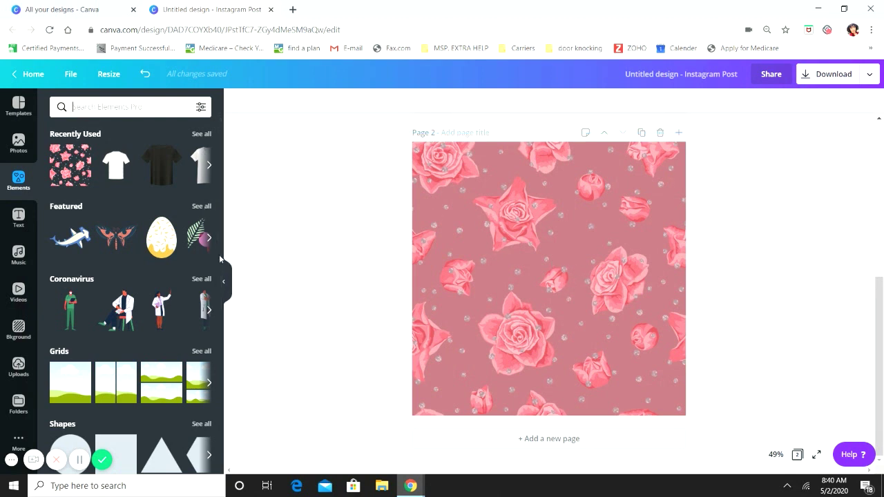
Add the desktop monitor frame from Frames and place it at the page's top-left
{"action": "scroll", "coordinate": [166, 222], "scroll_direction": "down", "scroll_amount": 2}
{"action": "scroll", "coordinate": [169, 228], "scroll_direction": "down", "scroll_amount": 1}
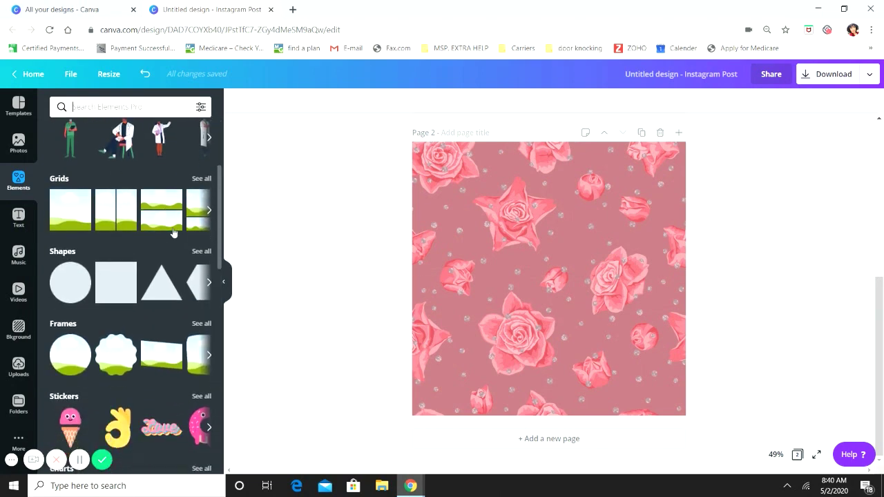
{"action": "scroll", "coordinate": [187, 241], "scroll_direction": "down", "scroll_amount": 2}
{"action": "scroll", "coordinate": [203, 218], "scroll_direction": "up", "scroll_amount": 1}
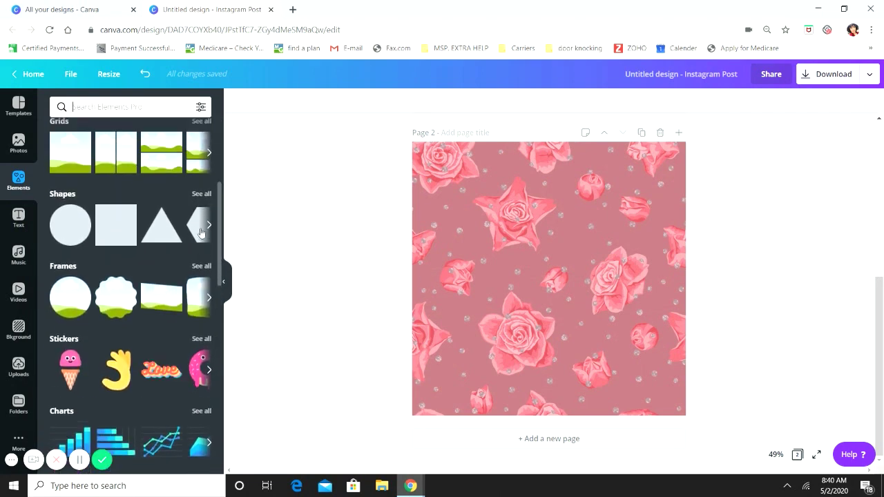
{"action": "left_click", "coordinate": [201, 267]}
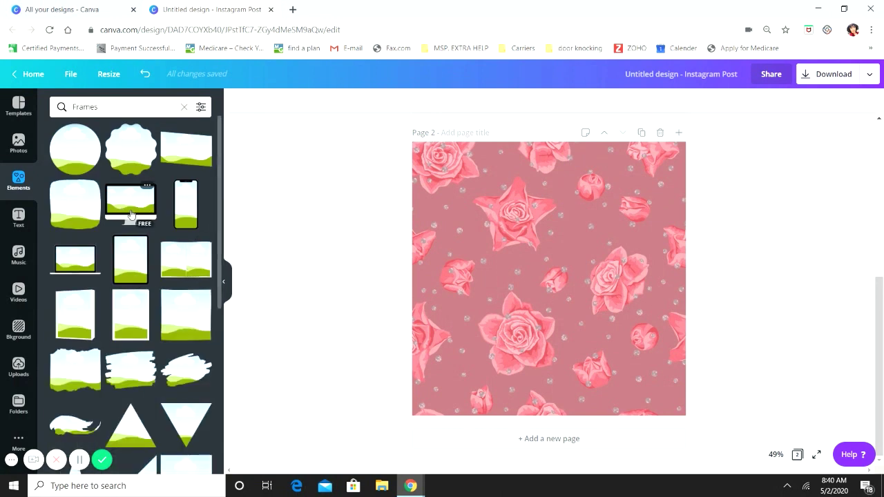
{"action": "left_click", "coordinate": [129, 215]}
{"action": "left_click_drag", "start_coordinate": [578, 272], "coordinate": [525, 199]}
{"action": "left_click_drag", "start_coordinate": [521, 194], "coordinate": [518, 199]}
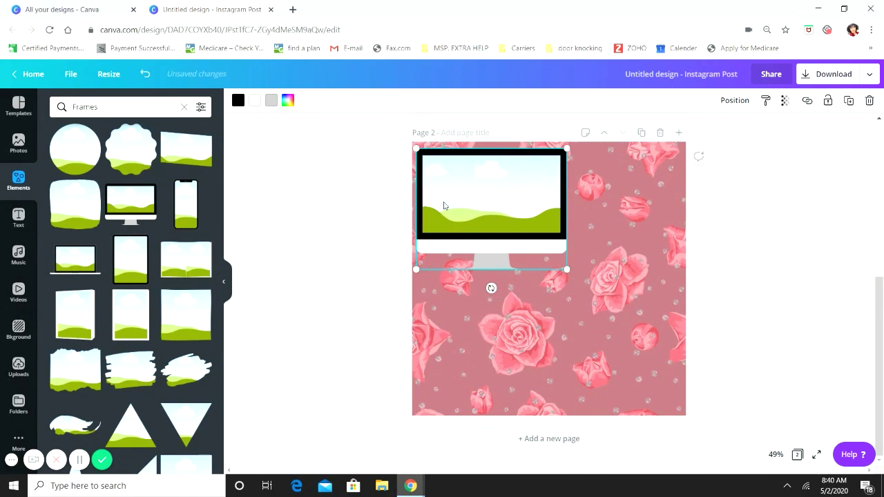
Drop the uploaded Crowned Customs image into the monitor frame's screen
{"action": "left_click", "coordinate": [18, 329]}
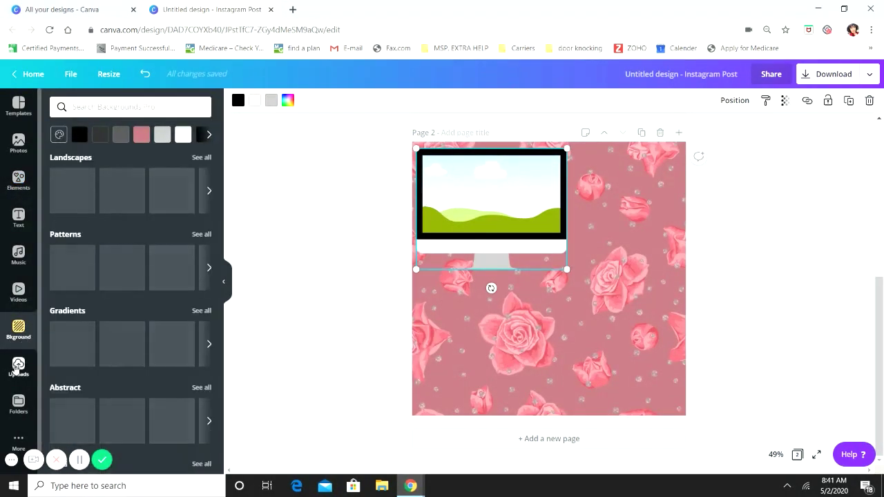
{"action": "left_click", "coordinate": [18, 367]}
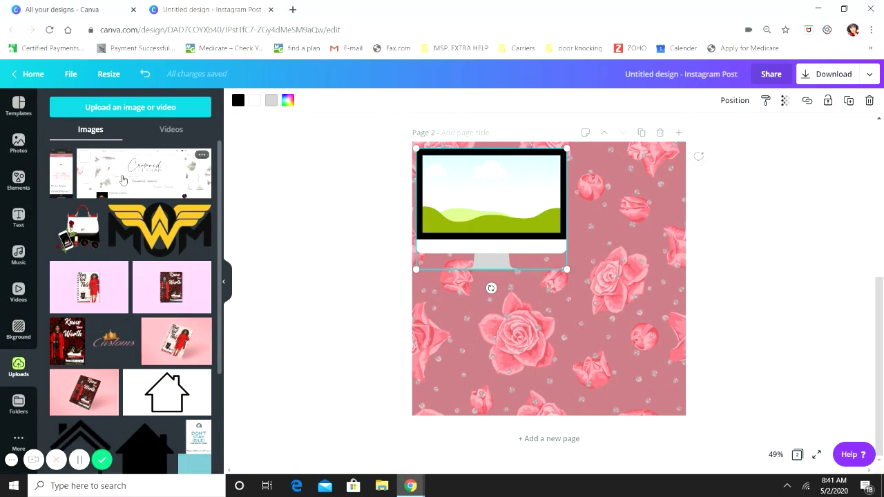
{"action": "left_click_drag", "start_coordinate": [142, 176], "coordinate": [487, 197]}
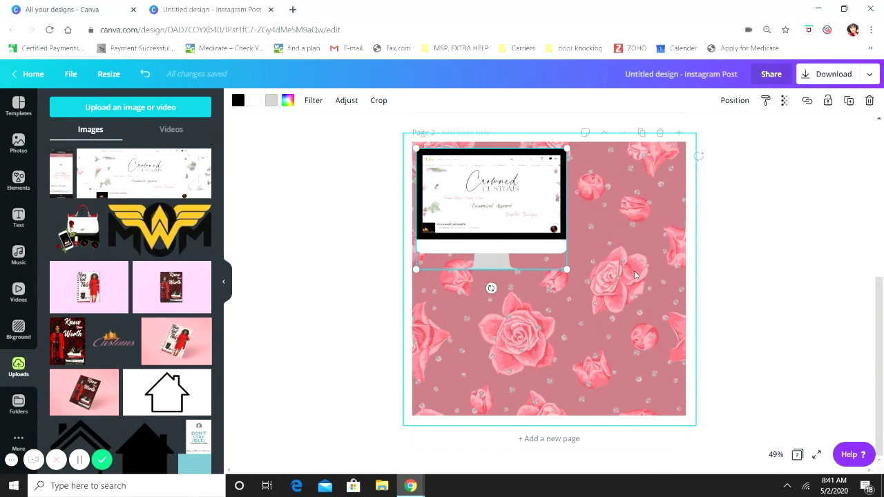
{"action": "left_click", "coordinate": [18, 178]}
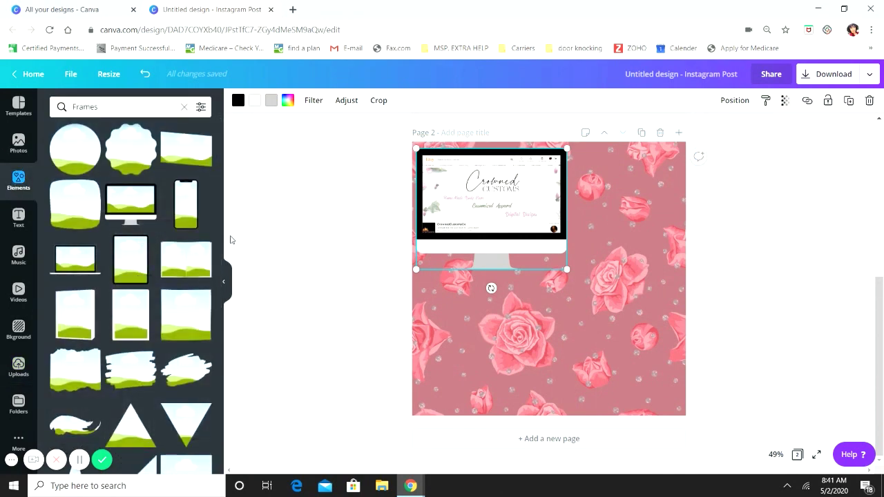
Add an enlarged phone frame over the enlarged monitor's right side, filled with the Crowned Customs image
{"action": "left_click", "coordinate": [197, 201]}
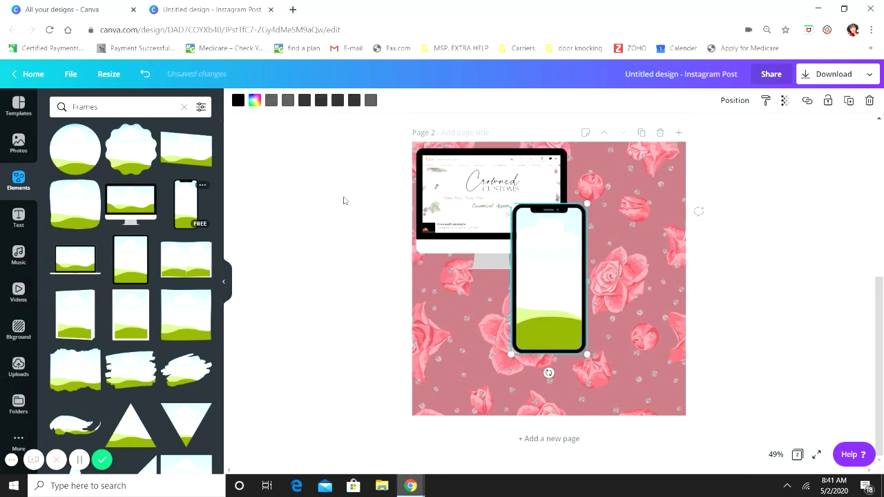
{"action": "left_click_drag", "start_coordinate": [572, 304], "coordinate": [655, 345]}
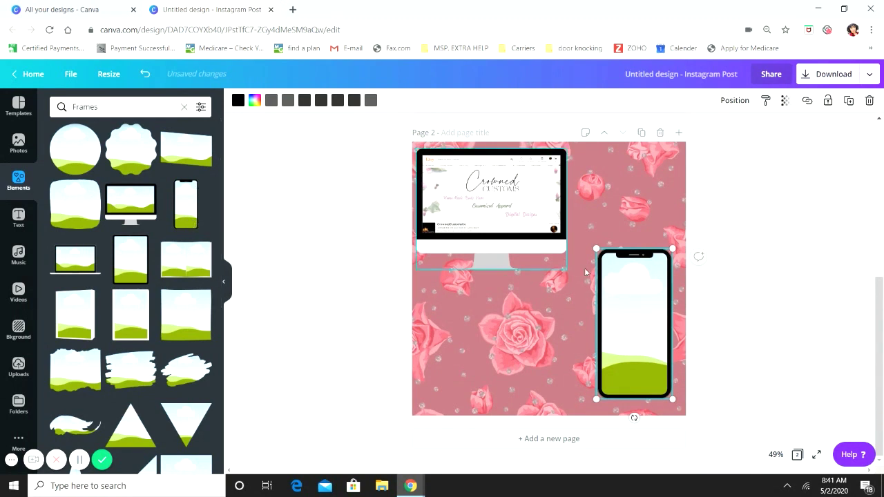
{"action": "left_click_drag", "start_coordinate": [635, 332], "coordinate": [622, 319]}
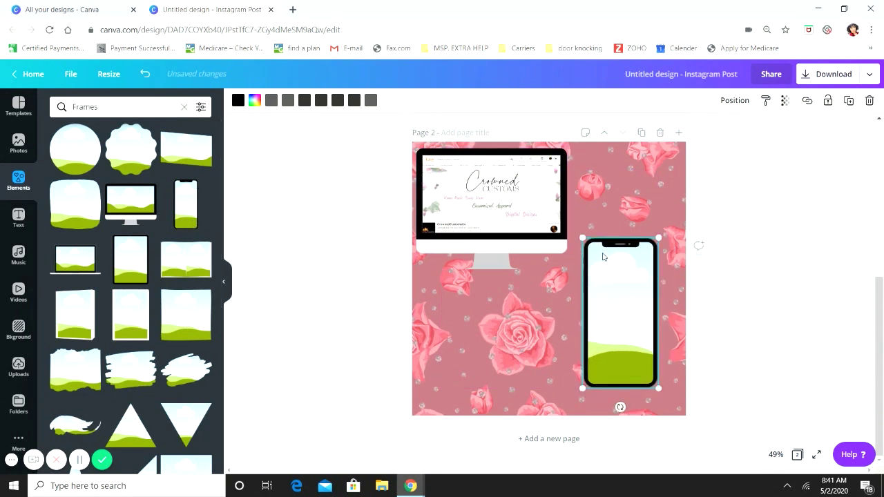
{"action": "left_click", "coordinate": [560, 266]}
{"action": "left_click_drag", "start_coordinate": [569, 274], "coordinate": [669, 392]}
{"action": "left_click_drag", "start_coordinate": [610, 266], "coordinate": [589, 222]}
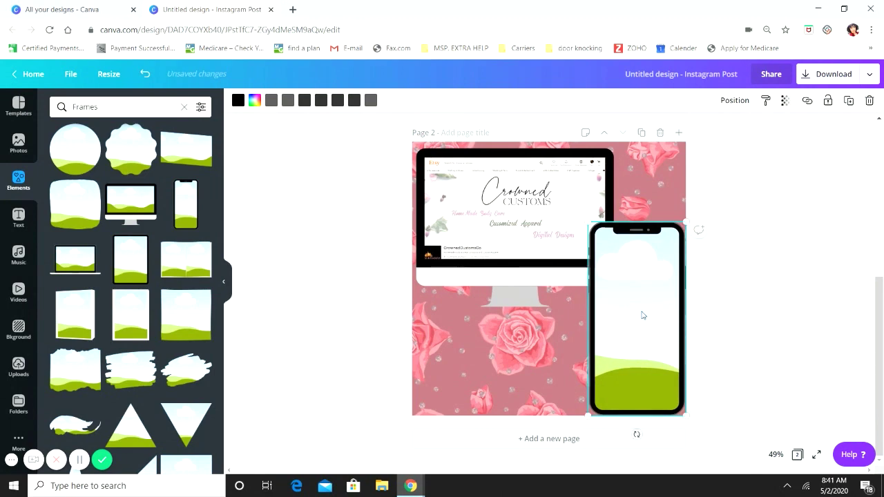
{"action": "left_click_drag", "start_coordinate": [641, 316], "coordinate": [631, 311]}
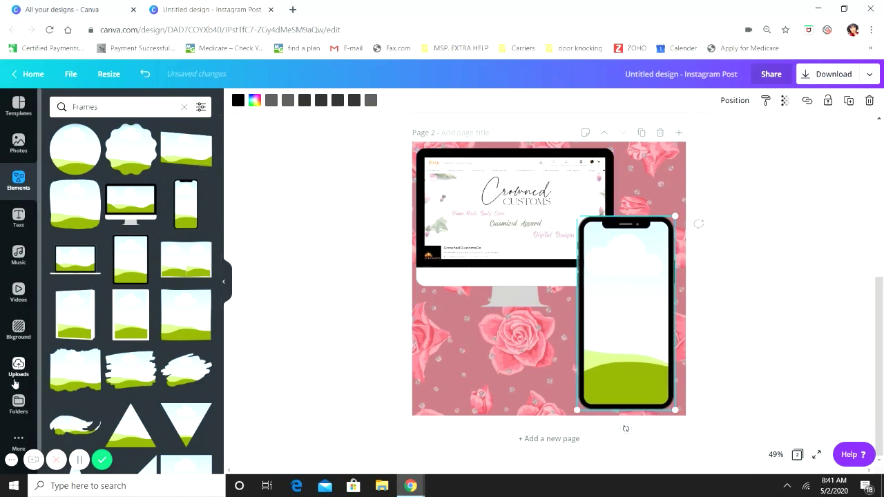
{"action": "left_click", "coordinate": [18, 368]}
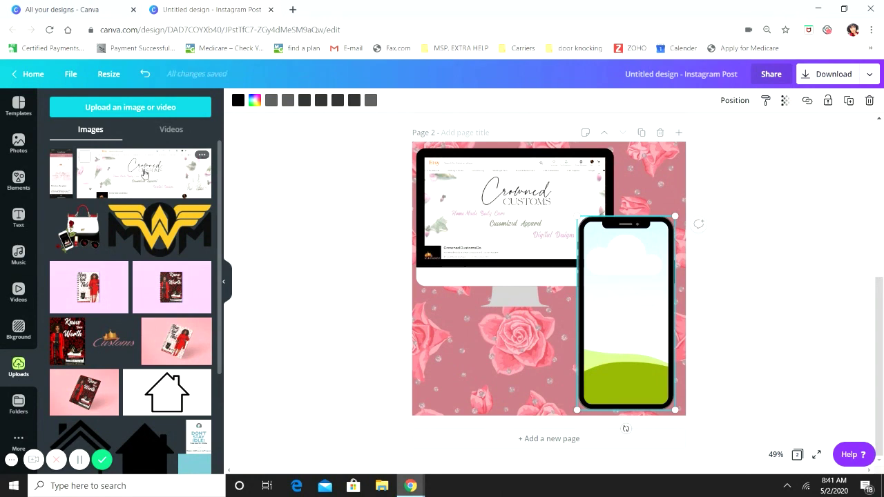
{"action": "left_click_drag", "start_coordinate": [144, 174], "coordinate": [615, 275]}
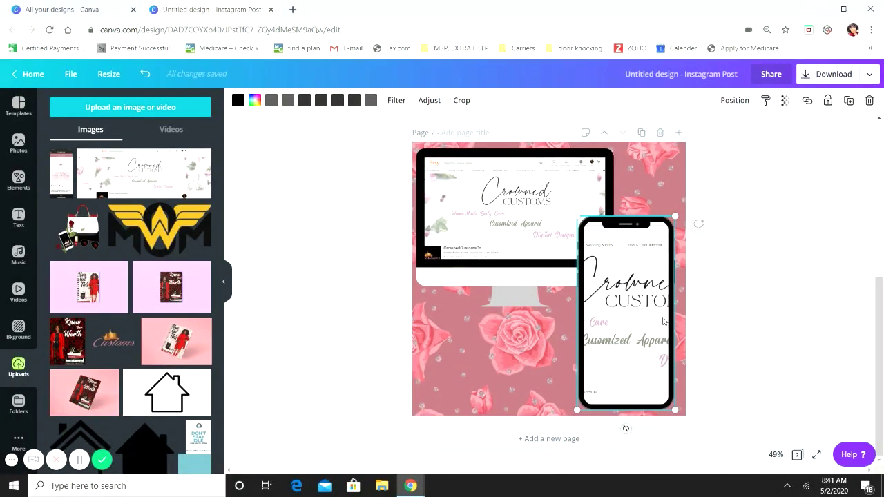
Undo the phone image, try the Girl Boss image in the monitor, then restore Crowned Customs
{"action": "key", "text": "ctrl+z"}
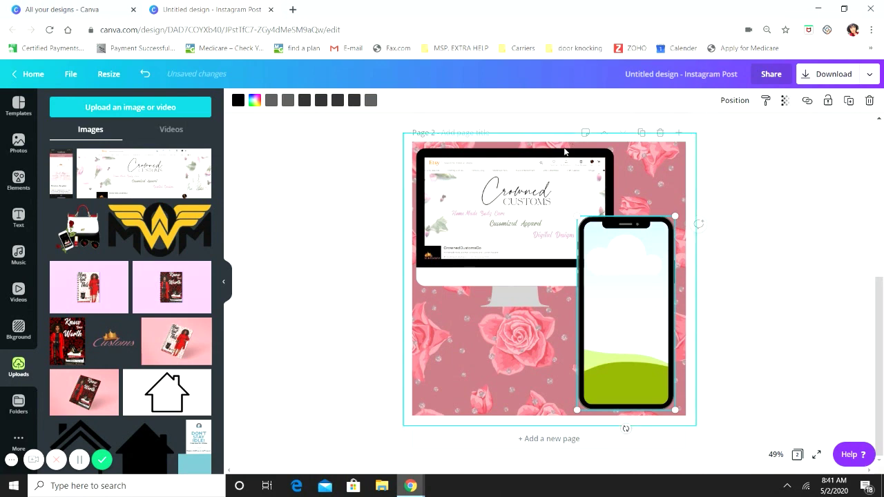
{"action": "left_click", "coordinate": [558, 261]}
{"action": "key", "text": "Delete"}
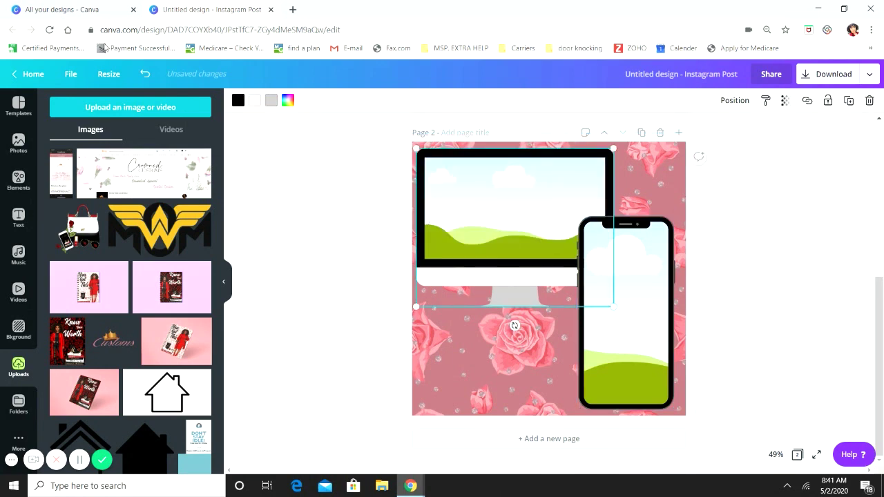
{"action": "left_click_drag", "start_coordinate": [67, 176], "coordinate": [502, 188]}
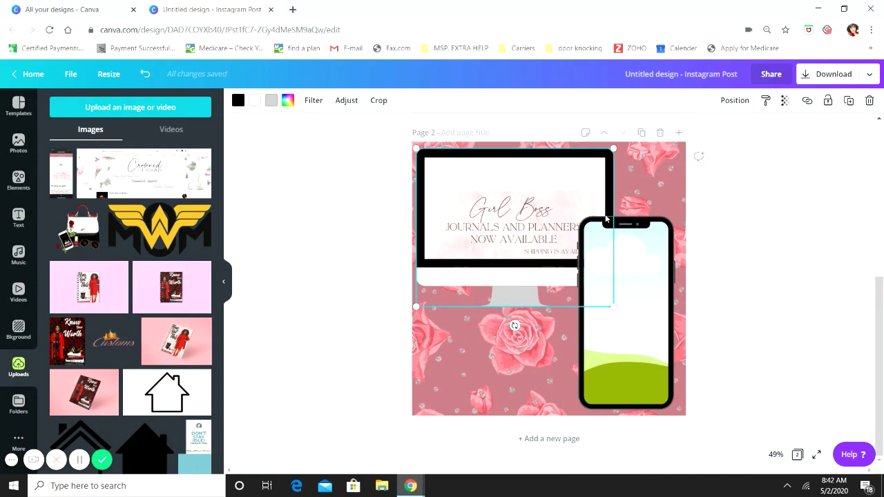
{"action": "key", "text": "ctrl+z"}
{"action": "left_click", "coordinate": [145, 173]}
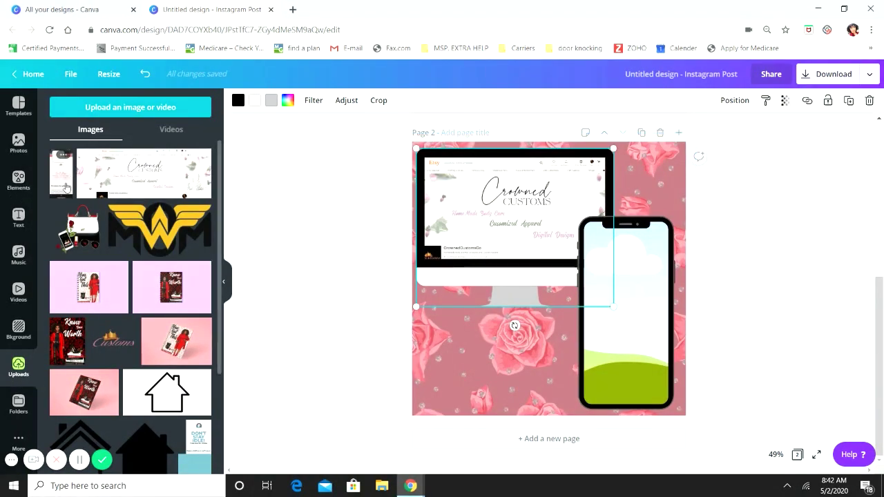
Fill the phone with its screenshot, tilt it about 15°, shift it right, then delete the screenshot
{"action": "left_click_drag", "start_coordinate": [65, 176], "coordinate": [596, 238]}
{"action": "mouse_move", "coordinate": [659, 315]}
{"action": "left_mouse_down"}
{"action": "mouse_move", "coordinate": [676, 319]}
{"action": "mouse_move", "coordinate": [659, 314]}
{"action": "left_mouse_up"}
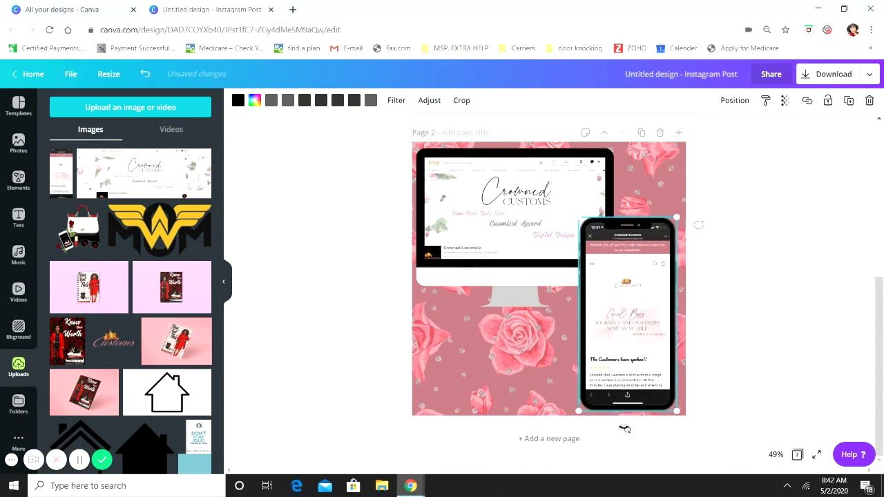
{"action": "left_click_drag", "start_coordinate": [626, 431], "coordinate": [604, 429]}
{"action": "left_click_drag", "start_coordinate": [659, 344], "coordinate": [656, 351]}
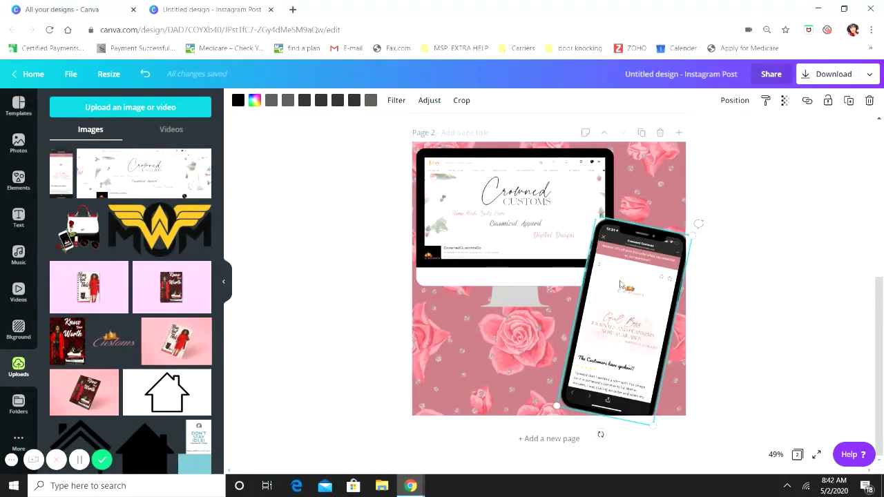
{"action": "left_click_drag", "start_coordinate": [621, 285], "coordinate": [589, 282]}
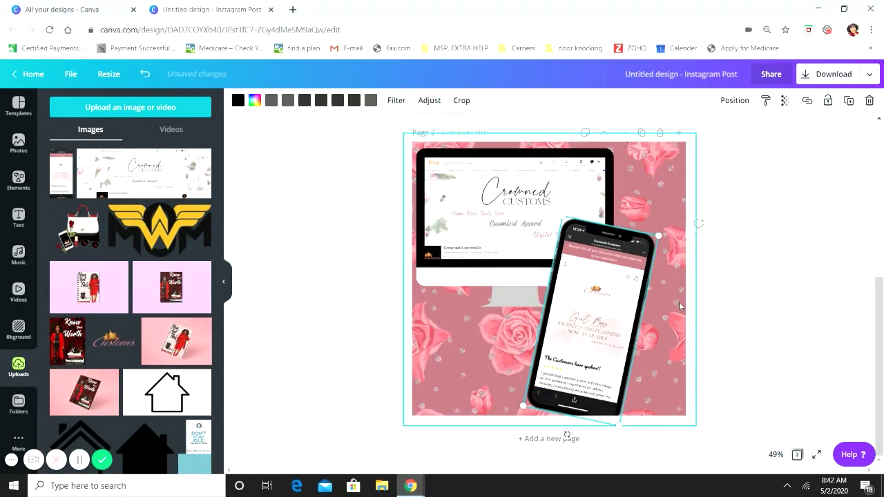
{"action": "left_click_drag", "start_coordinate": [633, 333], "coordinate": [671, 333]}
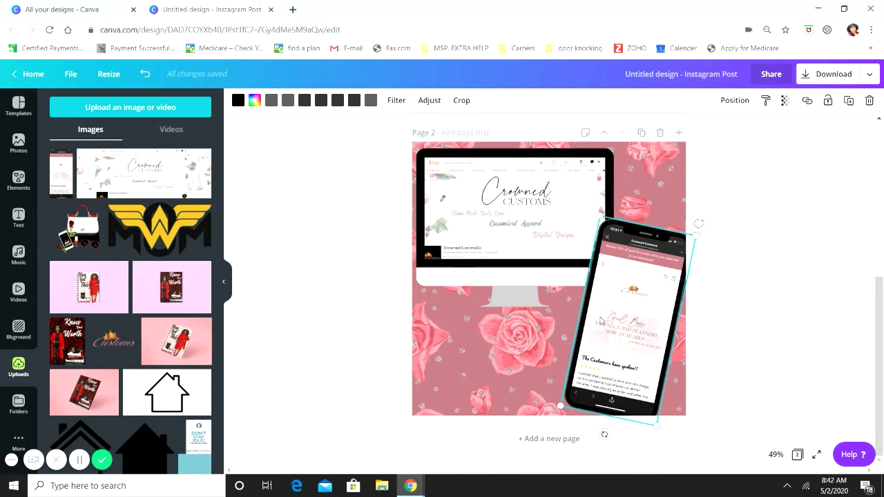
{"action": "key", "text": "Delete"}
{"action": "key", "text": "Delete"}
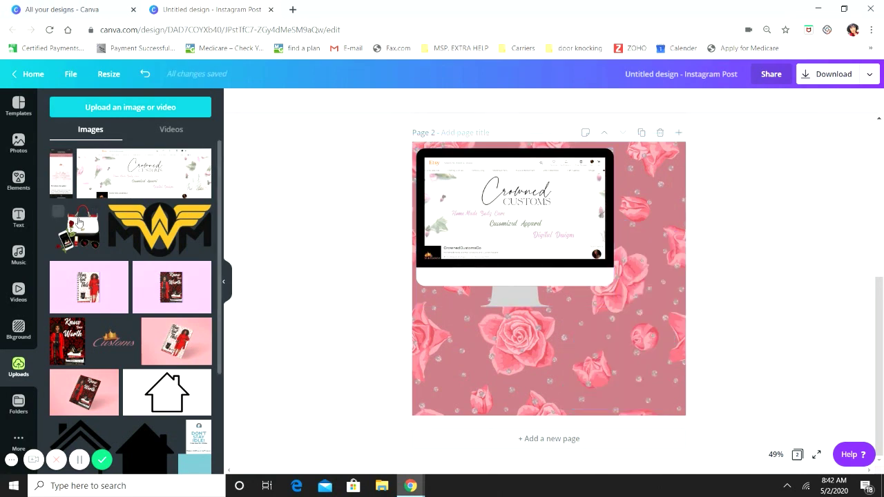
Try a laptop frame holding the Crowned Customs image, then undo it
{"action": "left_click", "coordinate": [19, 181]}
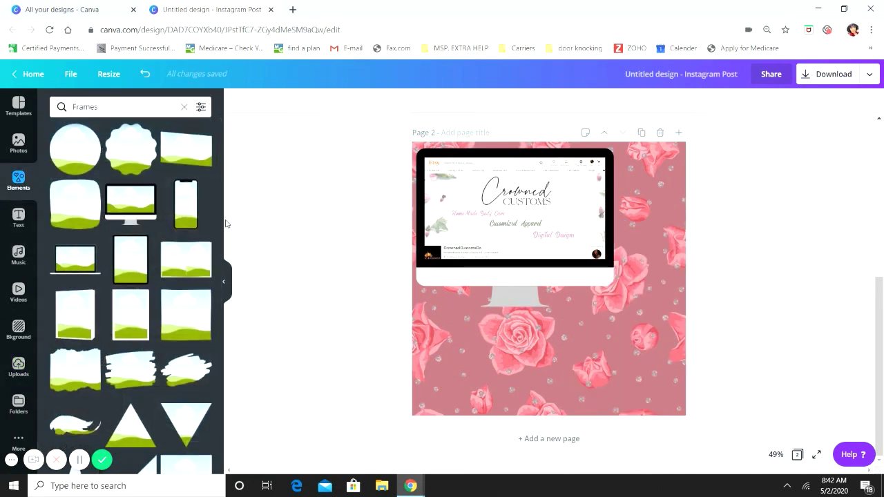
{"action": "left_click", "coordinate": [85, 258]}
{"action": "left_click_drag", "start_coordinate": [532, 293], "coordinate": [567, 353]}
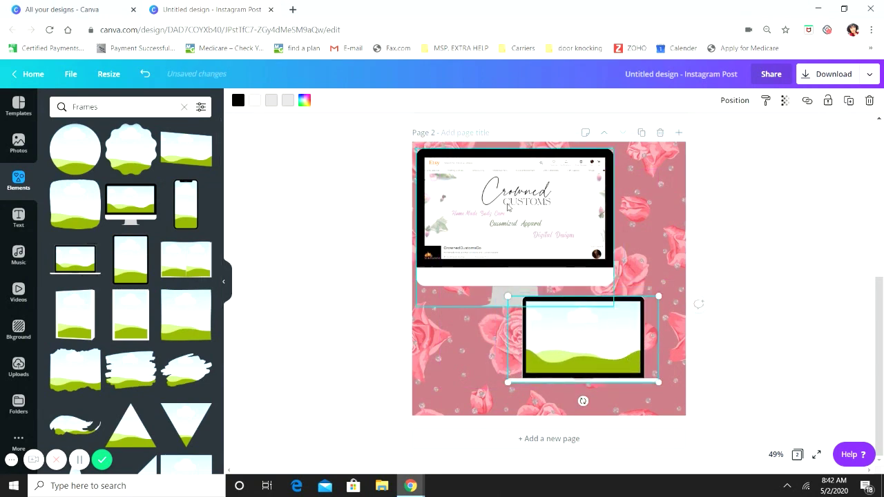
{"action": "left_click", "coordinate": [18, 366]}
{"action": "left_click_drag", "start_coordinate": [179, 183], "coordinate": [606, 353]}
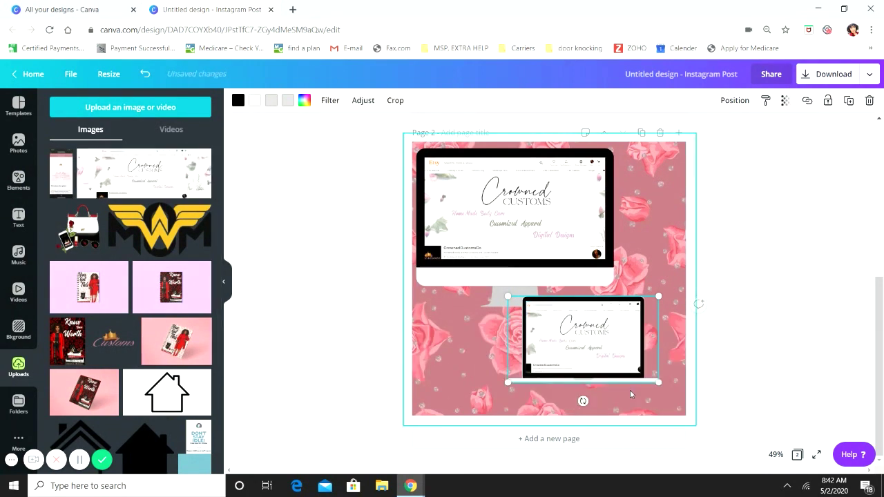
{"action": "key", "text": "ctrl+z"}
{"action": "key", "text": "ctrl+z"}
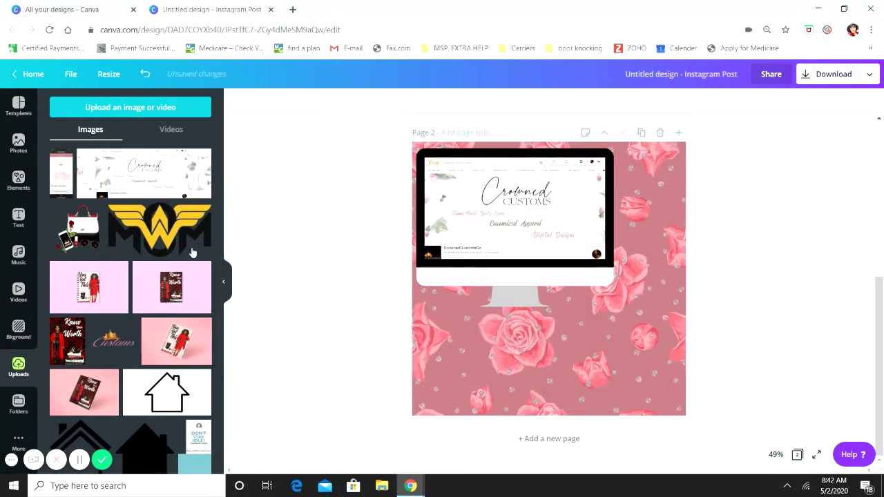
Add a tablet frame and a portrait frame at the lower right, deleting each
{"action": "left_click", "coordinate": [19, 181]}
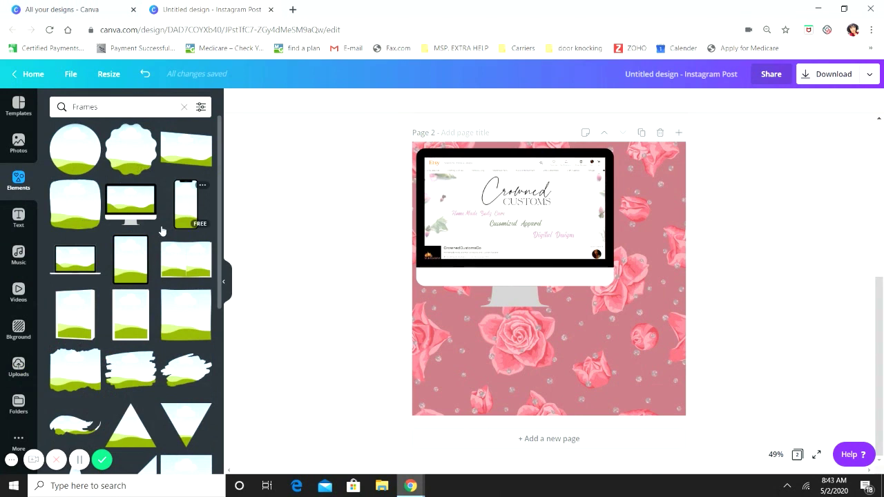
{"action": "left_click", "coordinate": [136, 252]}
{"action": "left_click_drag", "start_coordinate": [586, 319], "coordinate": [662, 376]}
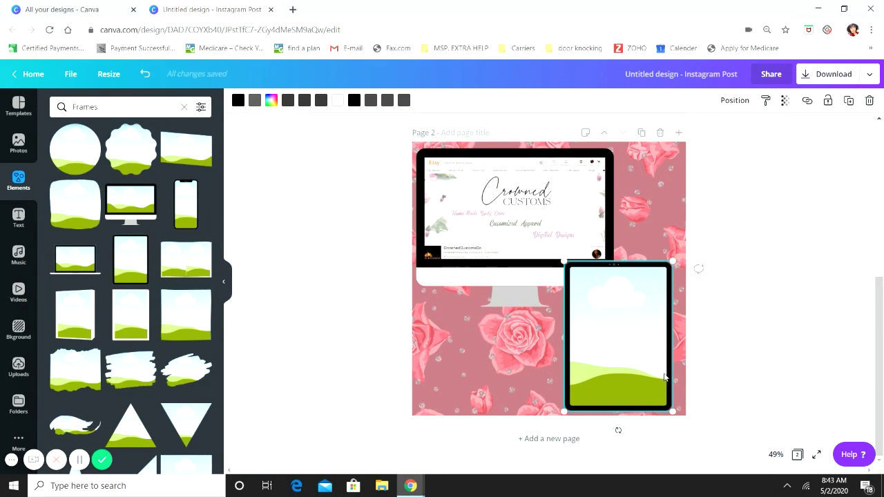
{"action": "key", "text": "Delete"}
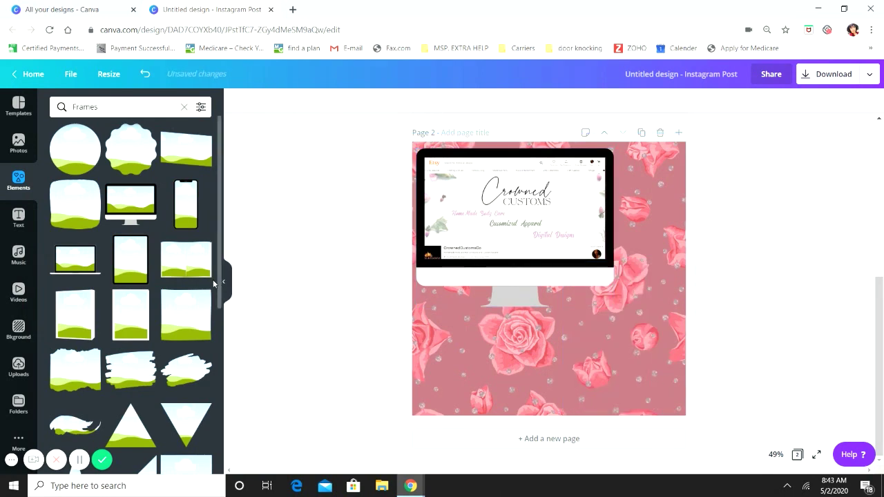
{"action": "left_click", "coordinate": [76, 326]}
{"action": "left_click_drag", "start_coordinate": [601, 294], "coordinate": [665, 324]}
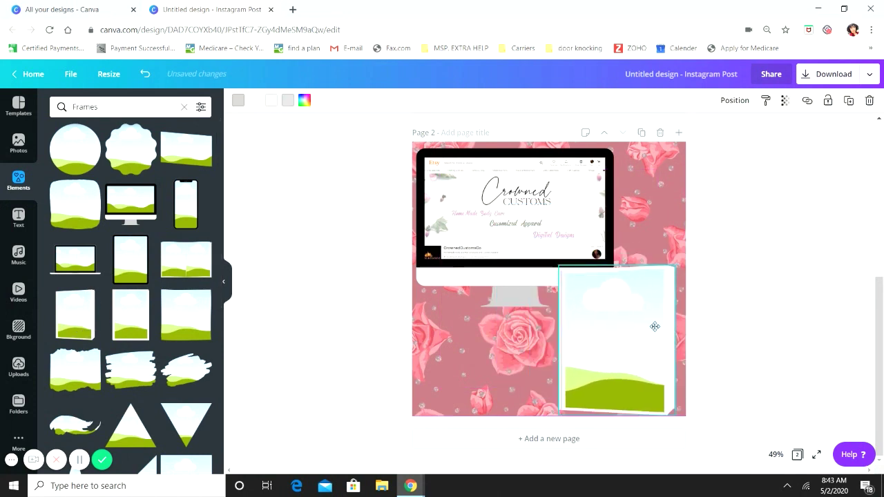
{"action": "left_click", "coordinate": [507, 378]}
{"action": "left_click", "coordinate": [611, 337]}
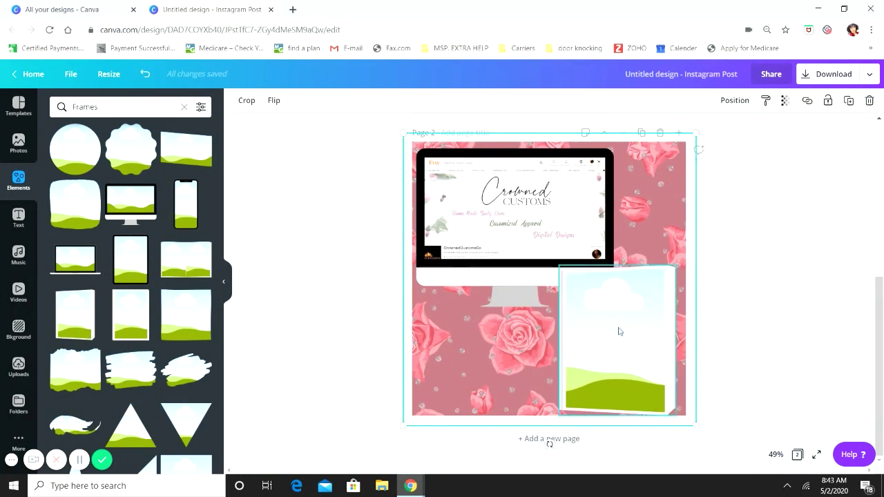
{"action": "key", "text": "Delete"}
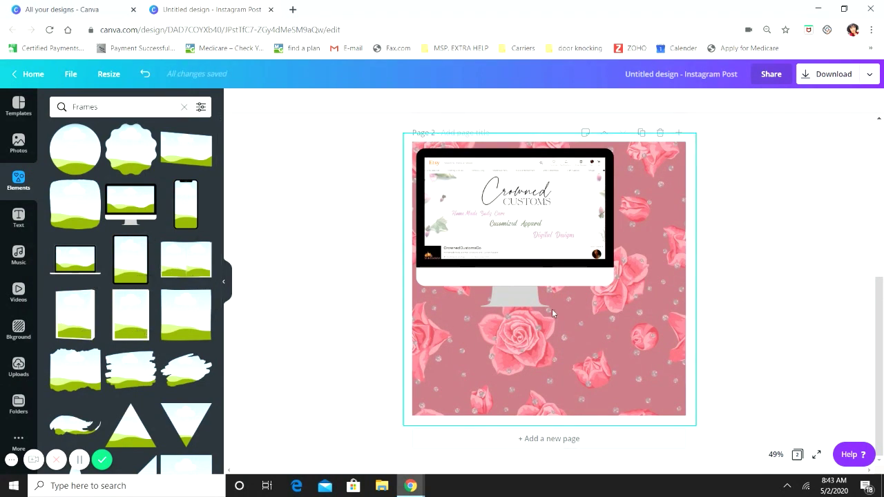
Delete the monitor frame and clear the Frames search
{"action": "left_click", "coordinate": [557, 266]}
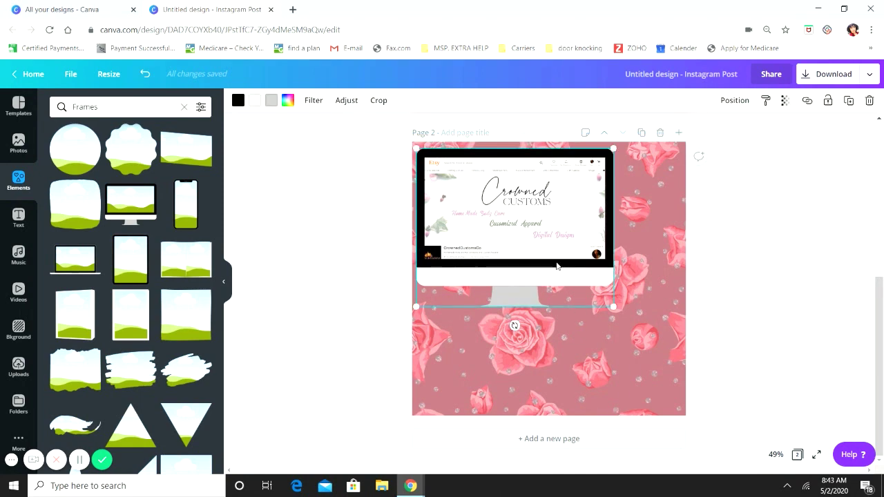
{"action": "key", "text": "Delete"}
{"action": "key", "text": "Delete"}
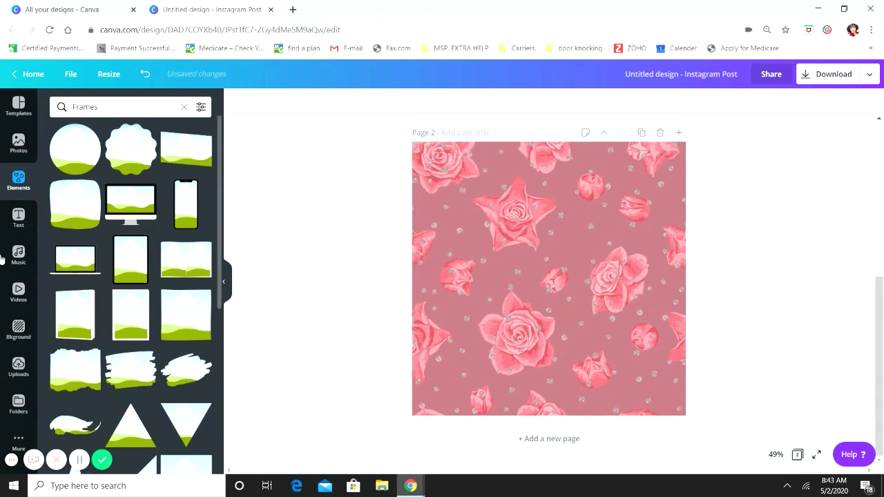
{"action": "left_click", "coordinate": [17, 146]}
{"action": "left_click", "coordinate": [19, 180]}
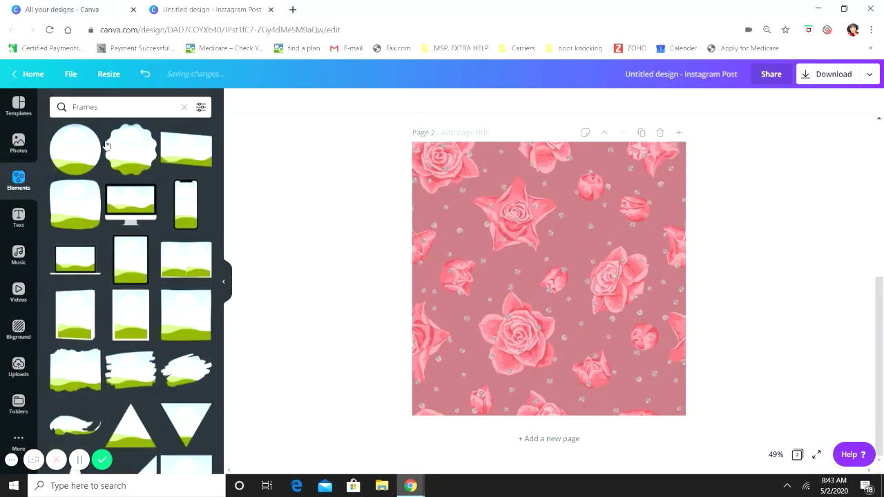
{"action": "scroll", "coordinate": [161, 222], "scroll_direction": "down", "scroll_amount": 1}
{"action": "scroll", "coordinate": [166, 207], "scroll_direction": "down", "scroll_amount": 2}
{"action": "scroll", "coordinate": [166, 206], "scroll_direction": "up", "scroll_amount": 5}
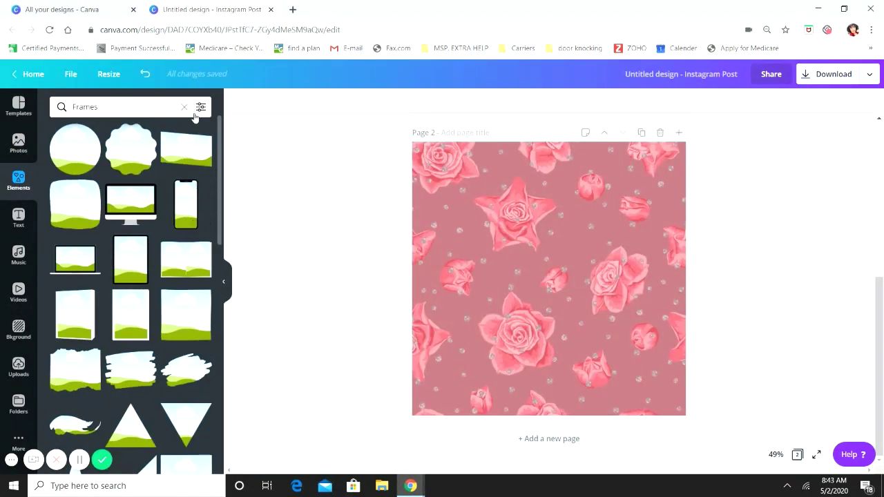
{"action": "left_click", "coordinate": [184, 107]}
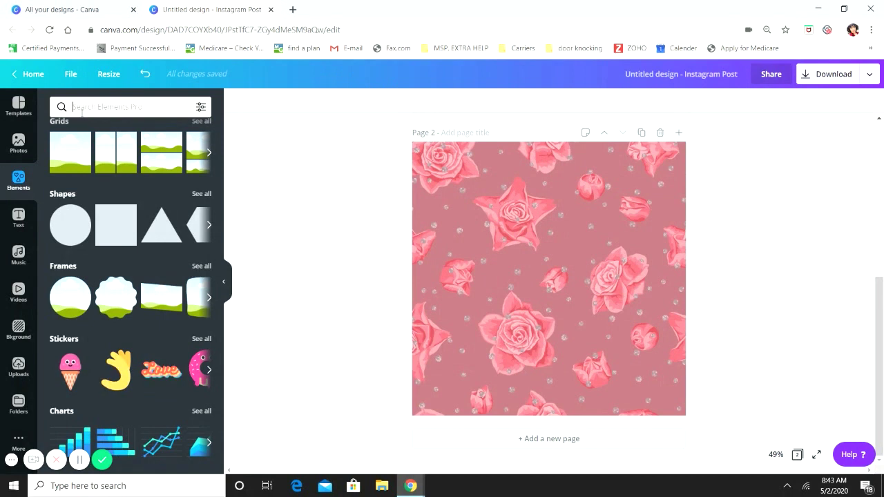
Search elements for 'tshirt' and add the white long-sleeve shirt to the page centre
{"action": "type", "text": "tshirt"}
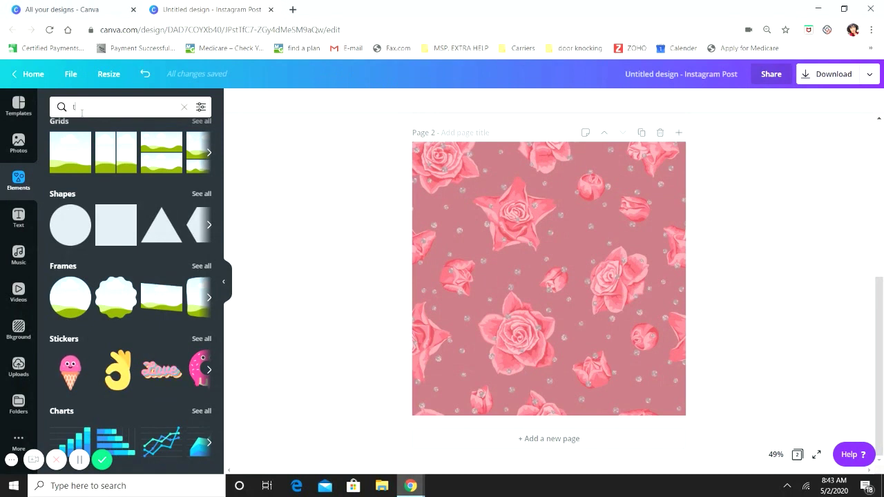
{"action": "key", "text": "Return"}
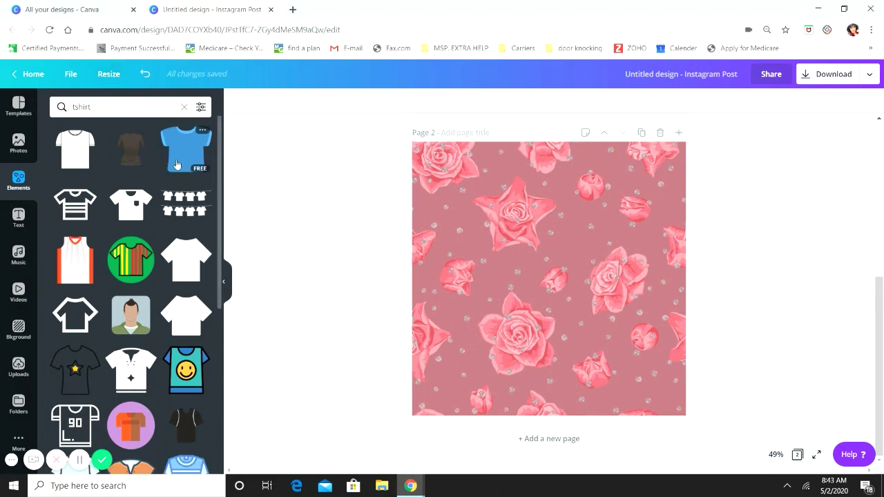
{"action": "scroll", "coordinate": [177, 164], "scroll_direction": "down", "scroll_amount": 10}
{"action": "scroll", "coordinate": [169, 181], "scroll_direction": "down", "scroll_amount": 12}
{"action": "scroll", "coordinate": [153, 320], "scroll_direction": "down", "scroll_amount": 12}
{"action": "scroll", "coordinate": [153, 317], "scroll_direction": "down", "scroll_amount": 5}
{"action": "scroll", "coordinate": [149, 342], "scroll_direction": "down", "scroll_amount": 5}
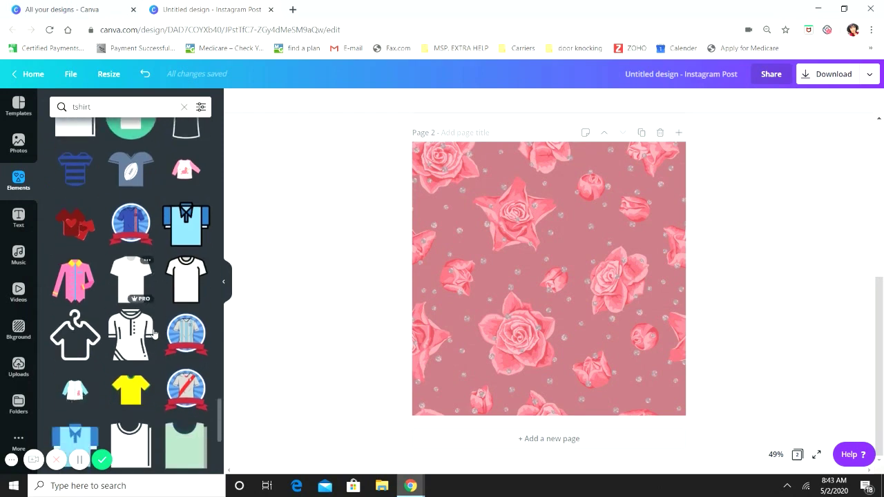
{"action": "scroll", "coordinate": [159, 304], "scroll_direction": "down", "scroll_amount": 6}
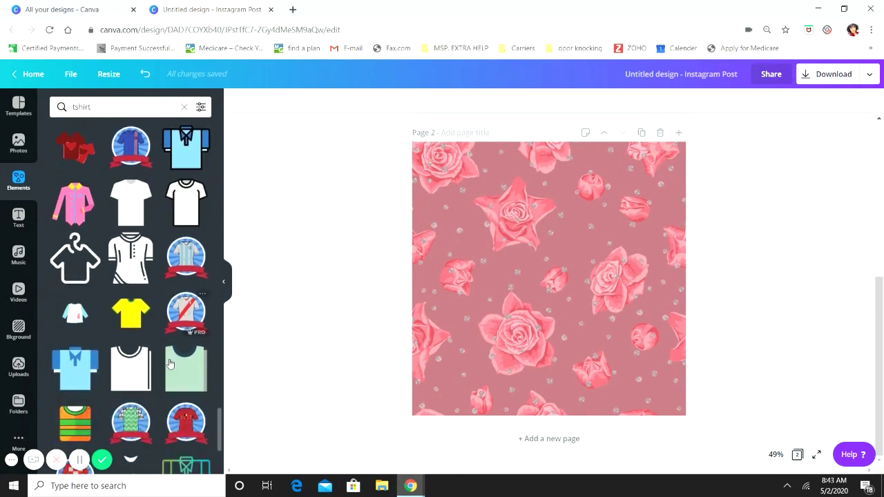
{"action": "scroll", "coordinate": [170, 366], "scroll_direction": "down", "scroll_amount": 1}
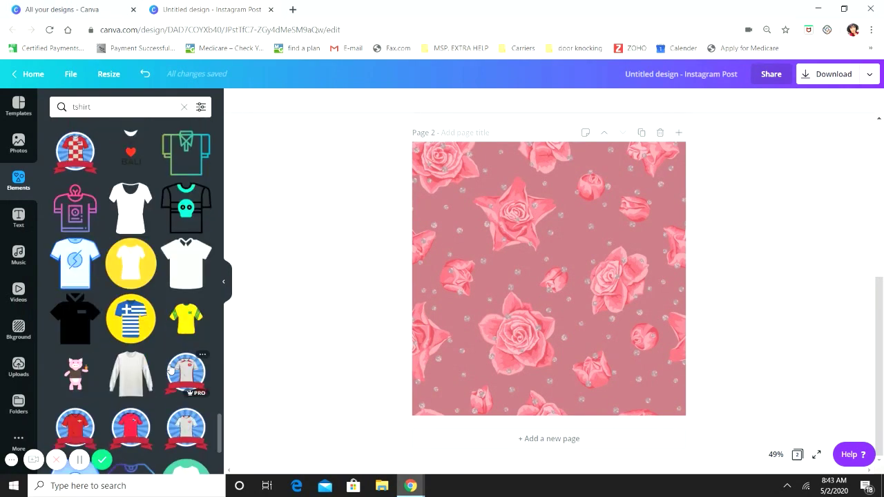
{"action": "scroll", "coordinate": [171, 369], "scroll_direction": "down", "scroll_amount": 4}
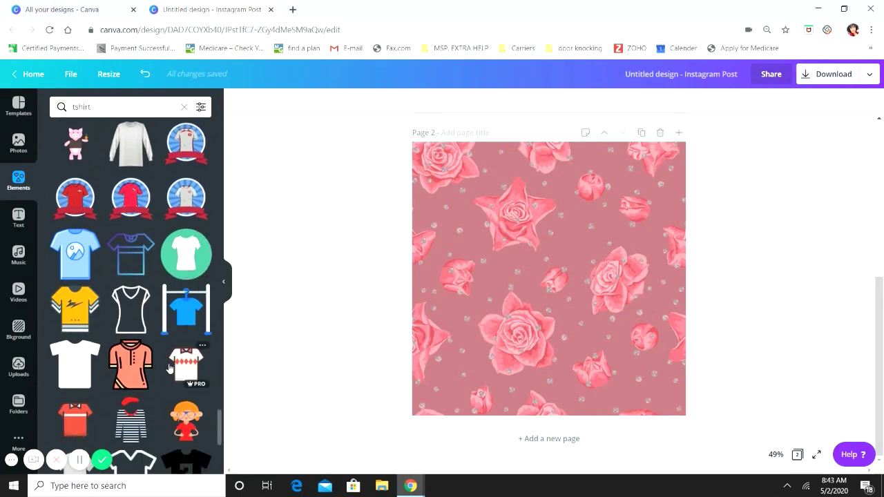
{"action": "scroll", "coordinate": [170, 368], "scroll_direction": "up", "scroll_amount": 1}
{"action": "left_click", "coordinate": [132, 200]}
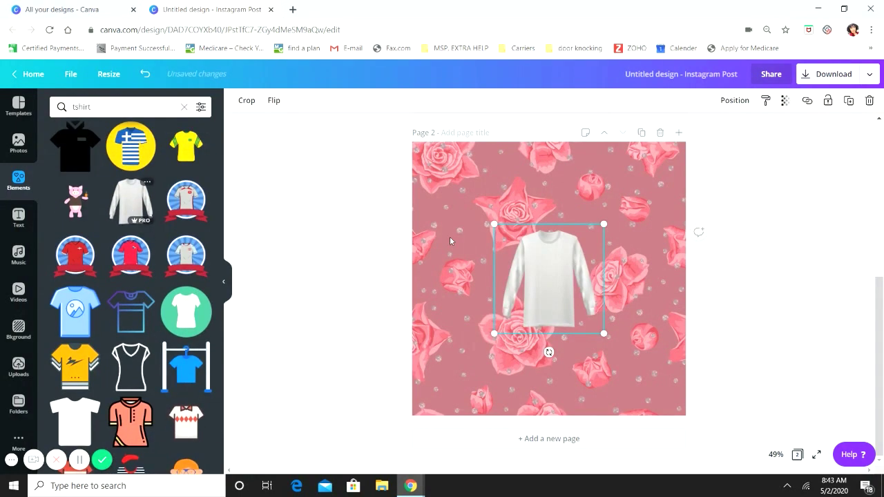
Move the long-sleeve shirt to the top-left and add a plain white tee at the upper right
{"action": "left_click_drag", "start_coordinate": [552, 271], "coordinate": [479, 208]}
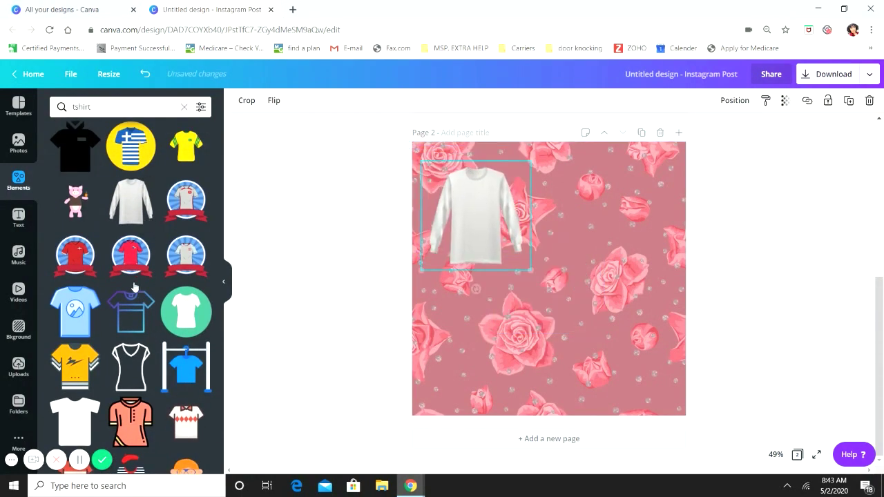
{"action": "scroll", "coordinate": [132, 288], "scroll_direction": "down", "scroll_amount": 10}
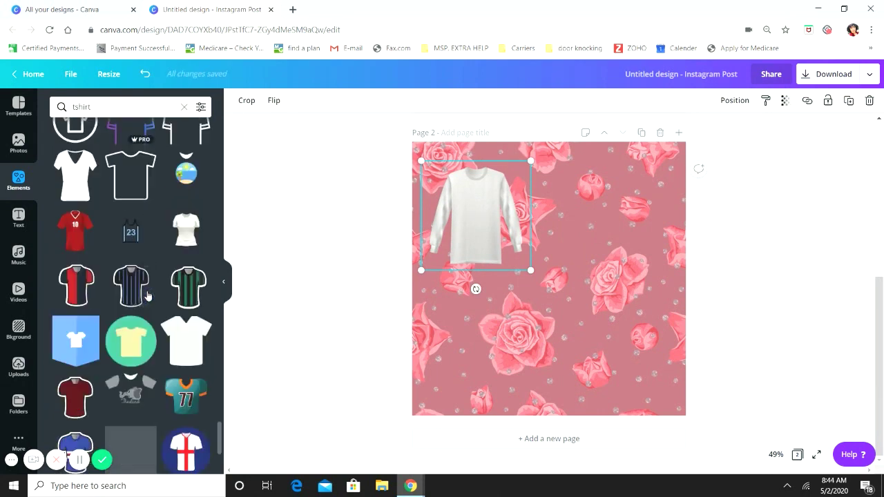
{"action": "scroll", "coordinate": [147, 298], "scroll_direction": "down", "scroll_amount": 3}
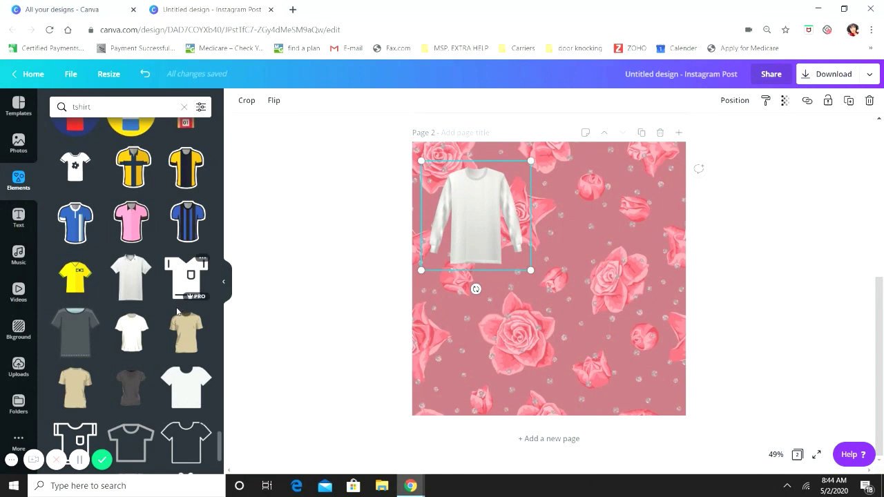
{"action": "scroll", "coordinate": [145, 235], "scroll_direction": "down", "scroll_amount": 1}
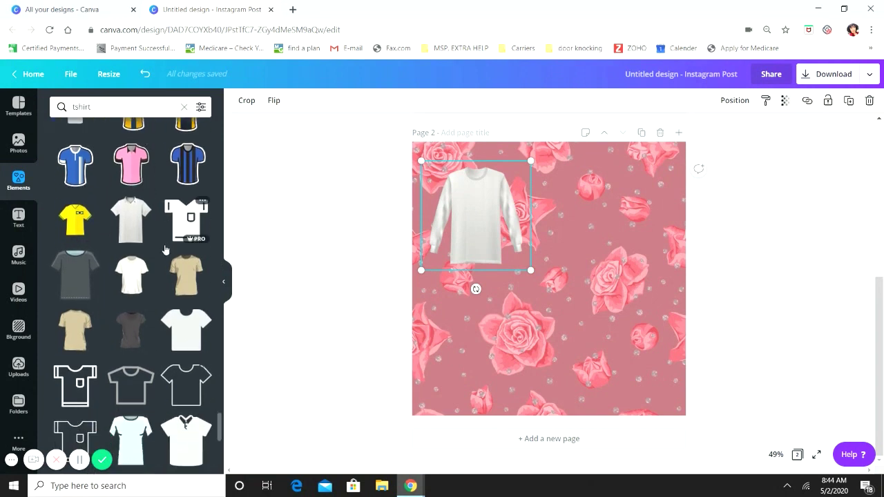
{"action": "left_click", "coordinate": [138, 289]}
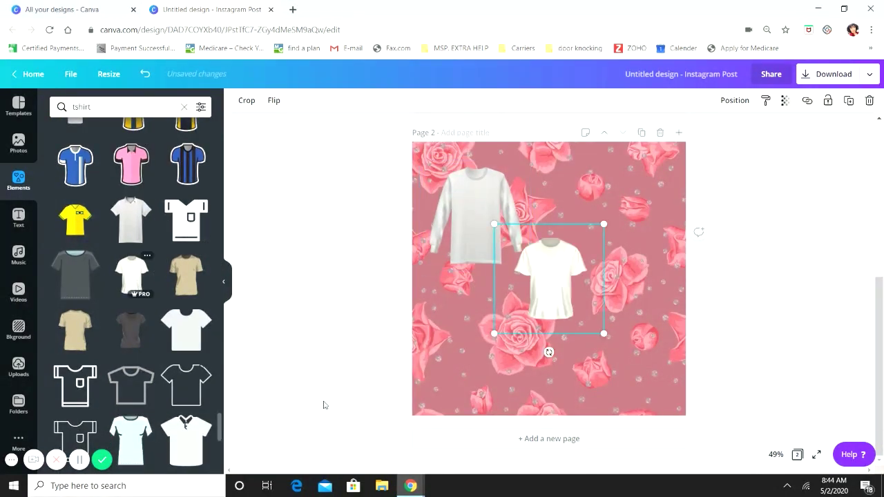
{"action": "left_click_drag", "start_coordinate": [604, 248], "coordinate": [658, 161]}
Add the black T-shirt and place it at the lower left
{"action": "scroll", "coordinate": [163, 302], "scroll_direction": "up", "scroll_amount": 2}
{"action": "scroll", "coordinate": [163, 302], "scroll_direction": "up", "scroll_amount": 2}
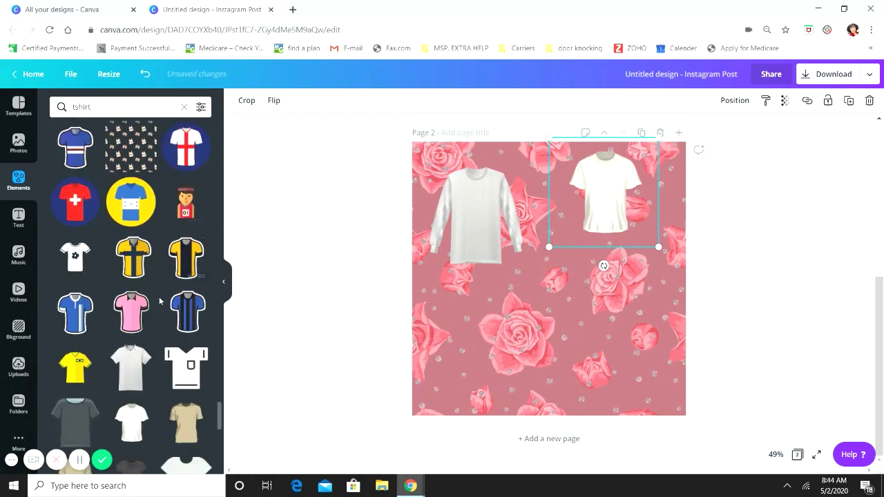
{"action": "scroll", "coordinate": [157, 297], "scroll_direction": "down", "scroll_amount": 10}
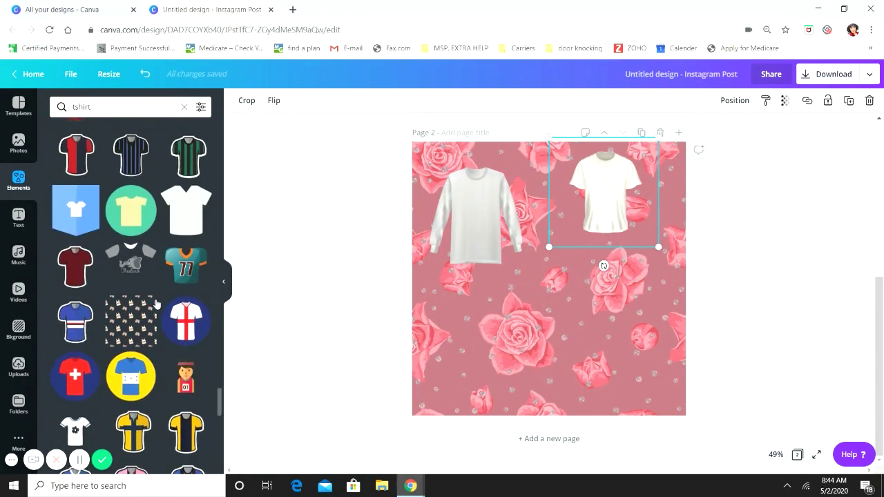
{"action": "scroll", "coordinate": [155, 307], "scroll_direction": "down", "scroll_amount": 6}
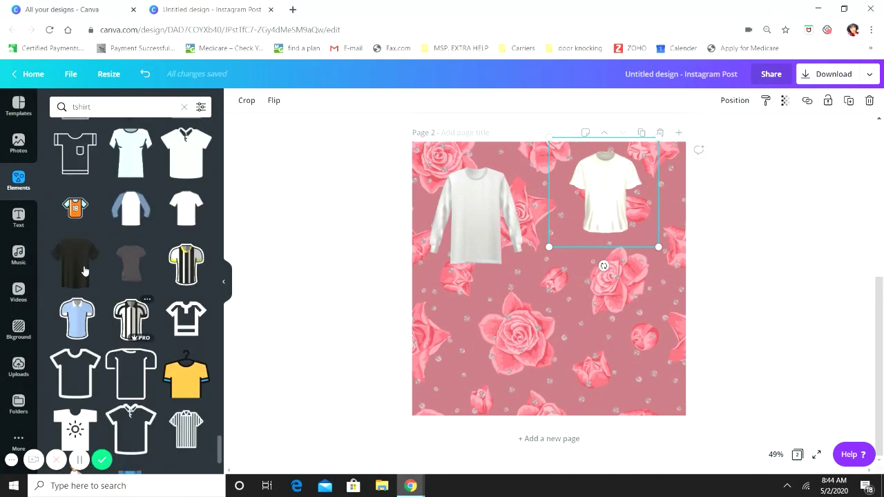
{"action": "left_click", "coordinate": [84, 271]}
{"action": "left_click_drag", "start_coordinate": [559, 321], "coordinate": [511, 331]}
Add another plain white tee and enlarge it to cover most of the page
{"action": "scroll", "coordinate": [170, 341], "scroll_direction": "down", "scroll_amount": 8}
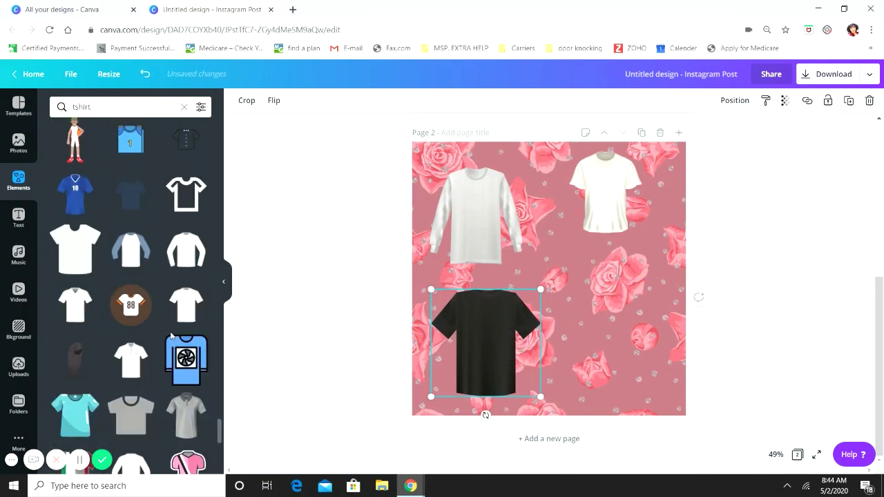
{"action": "scroll", "coordinate": [171, 337], "scroll_direction": "down", "scroll_amount": 1}
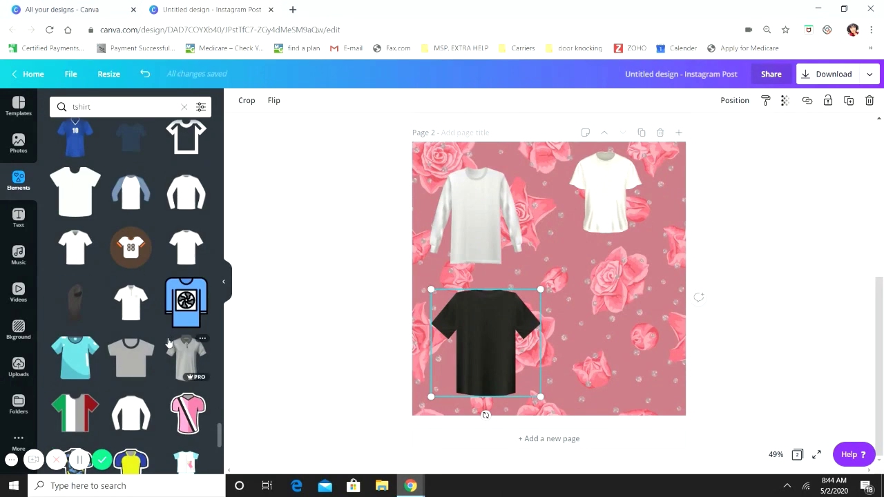
{"action": "scroll", "coordinate": [168, 343], "scroll_direction": "up", "scroll_amount": 10}
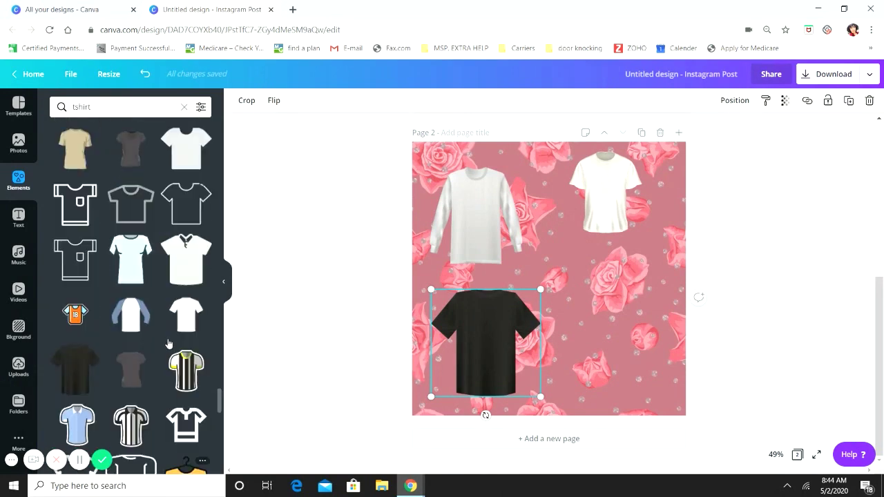
{"action": "scroll", "coordinate": [168, 344], "scroll_direction": "up", "scroll_amount": 3}
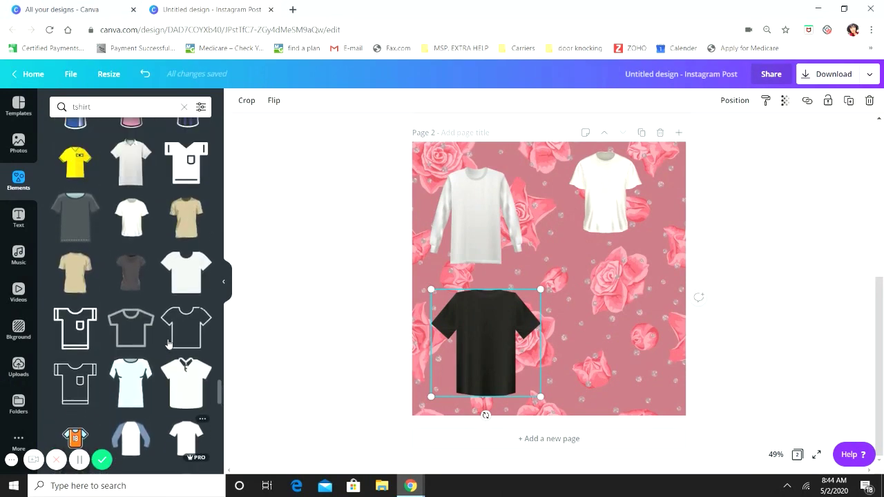
{"action": "scroll", "coordinate": [168, 343], "scroll_direction": "up", "scroll_amount": 3}
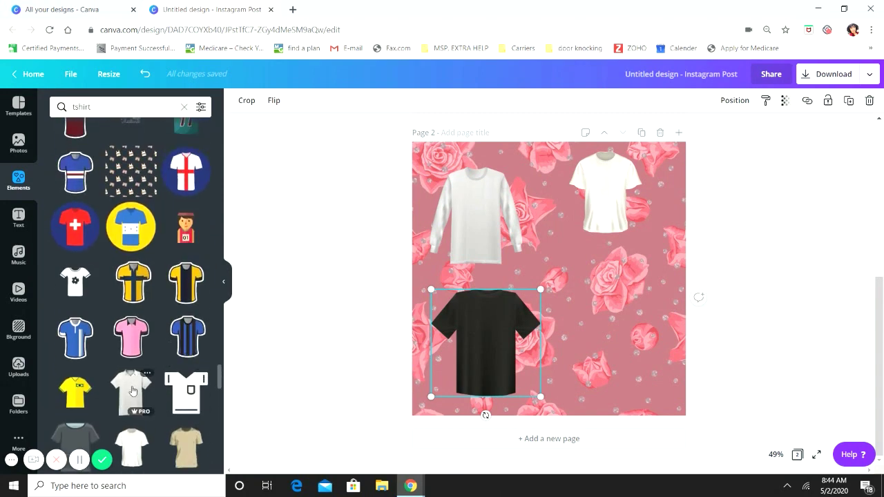
{"action": "scroll", "coordinate": [140, 402], "scroll_direction": "up", "scroll_amount": 2}
{"action": "scroll", "coordinate": [141, 402], "scroll_direction": "up", "scroll_amount": 5}
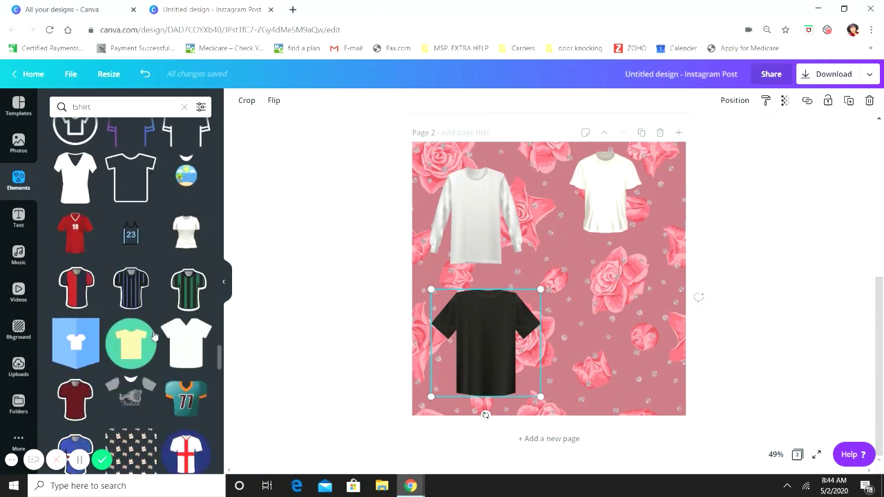
{"action": "scroll", "coordinate": [149, 336], "scroll_direction": "up", "scroll_amount": 1}
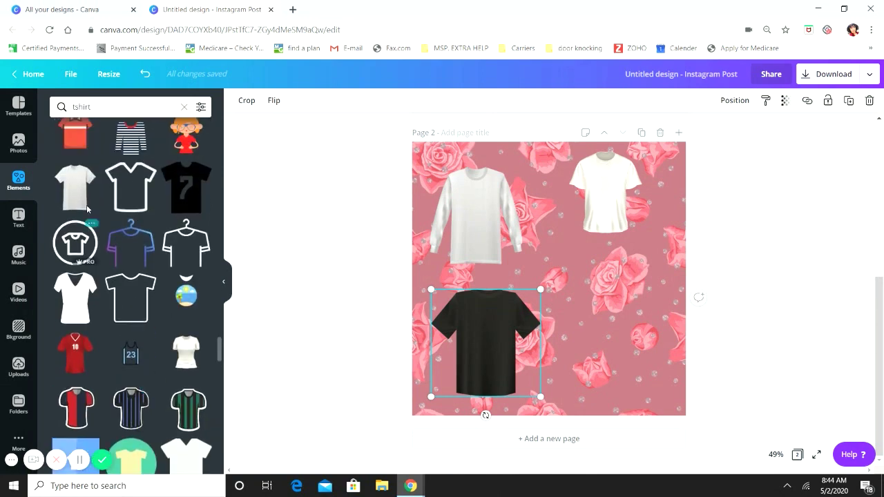
{"action": "left_click", "coordinate": [75, 185]}
{"action": "left_click_drag", "start_coordinate": [563, 292], "coordinate": [602, 311]}
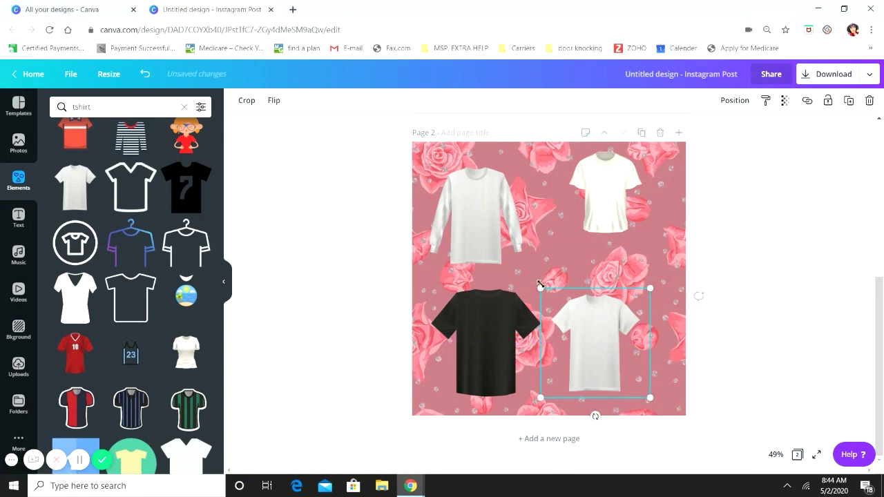
{"action": "left_click_drag", "start_coordinate": [530, 281], "coordinate": [400, 147]}
{"action": "left_click_drag", "start_coordinate": [546, 258], "coordinate": [580, 282]}
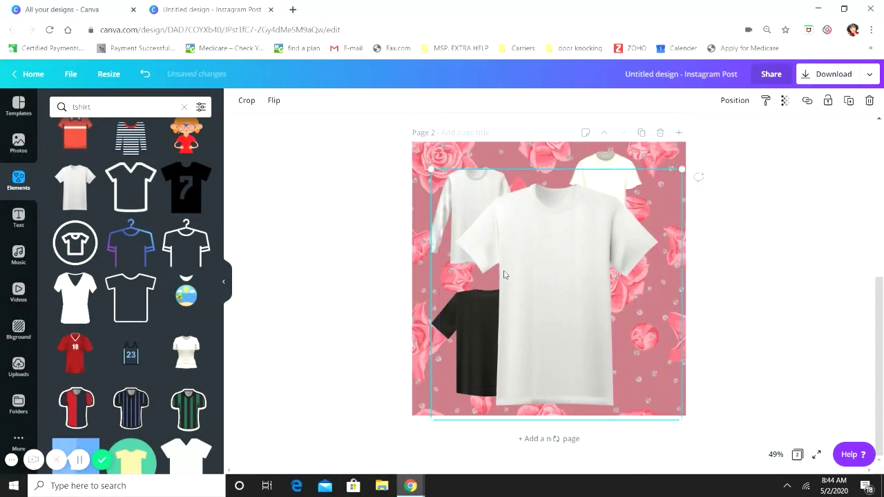
Nudge the white tee up, then add the white Beauty by Nikki logo from Uploads
{"action": "left_click", "coordinate": [18, 366]}
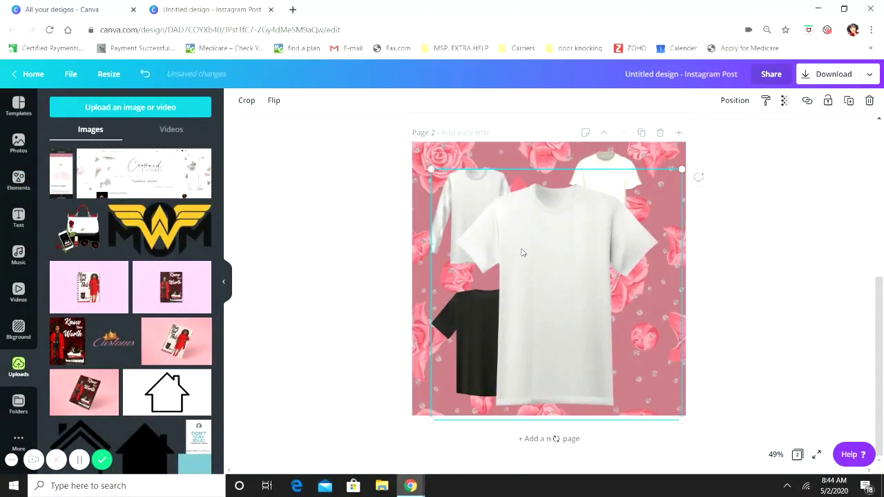
{"action": "left_click_drag", "start_coordinate": [528, 251], "coordinate": [524, 235]}
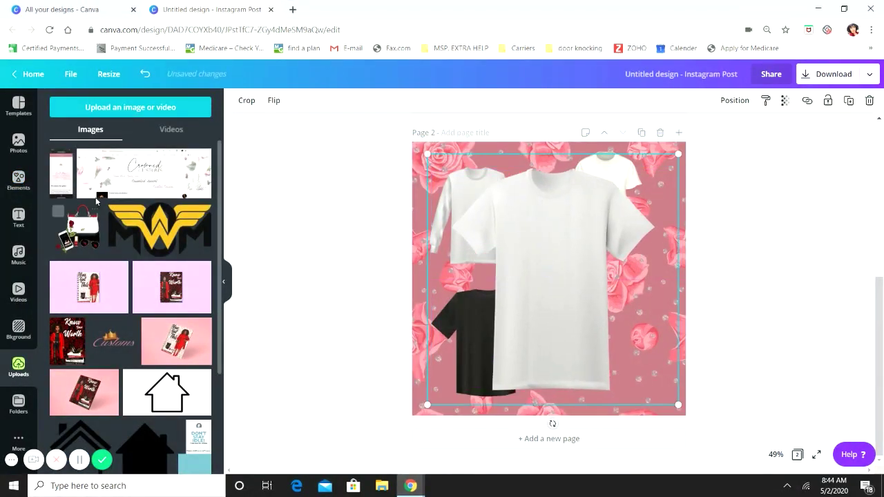
{"action": "left_click", "coordinate": [14, 181]}
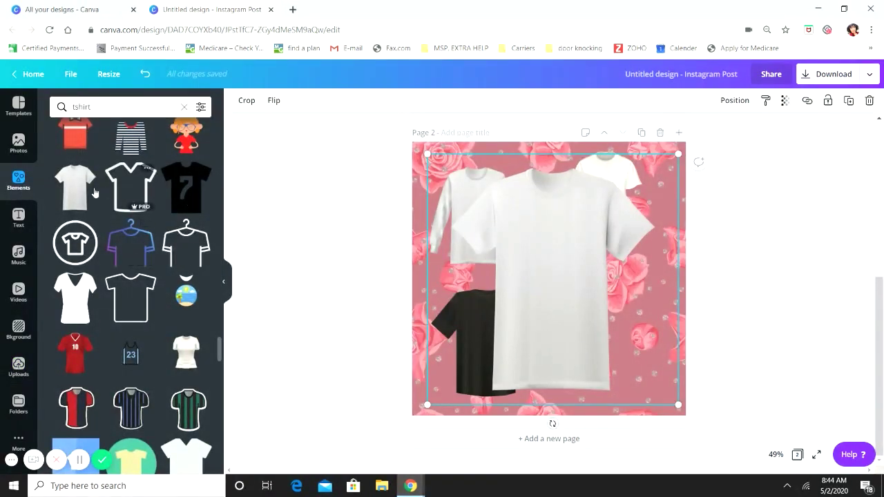
{"action": "left_click", "coordinate": [18, 366]}
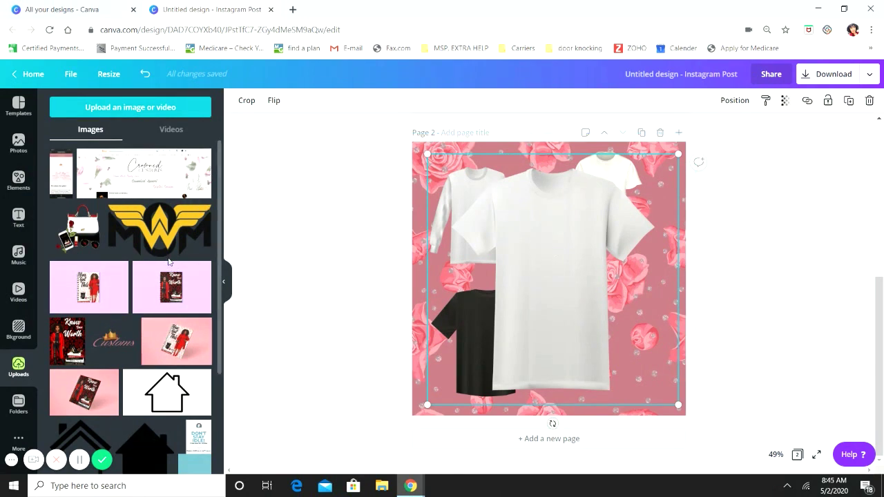
{"action": "scroll", "coordinate": [169, 261], "scroll_direction": "down", "scroll_amount": 3}
{"action": "scroll", "coordinate": [166, 279], "scroll_direction": "down", "scroll_amount": 2}
{"action": "scroll", "coordinate": [165, 280], "scroll_direction": "down", "scroll_amount": 10}
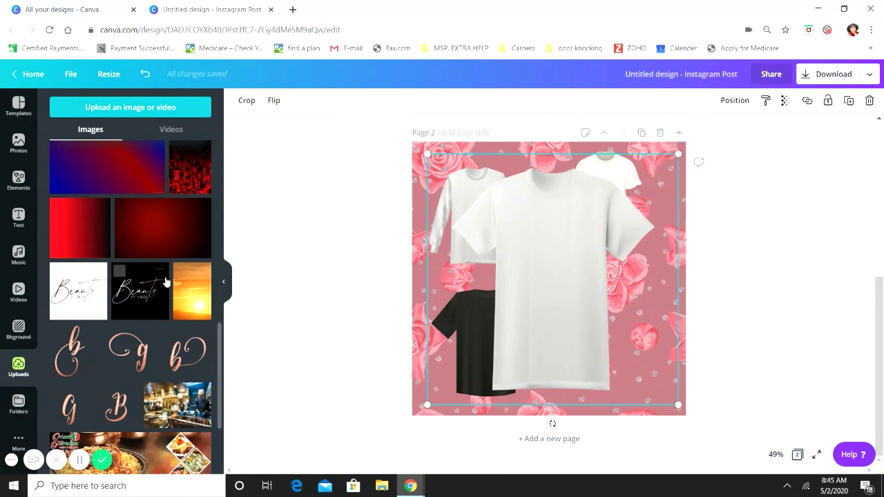
{"action": "left_click", "coordinate": [70, 293]}
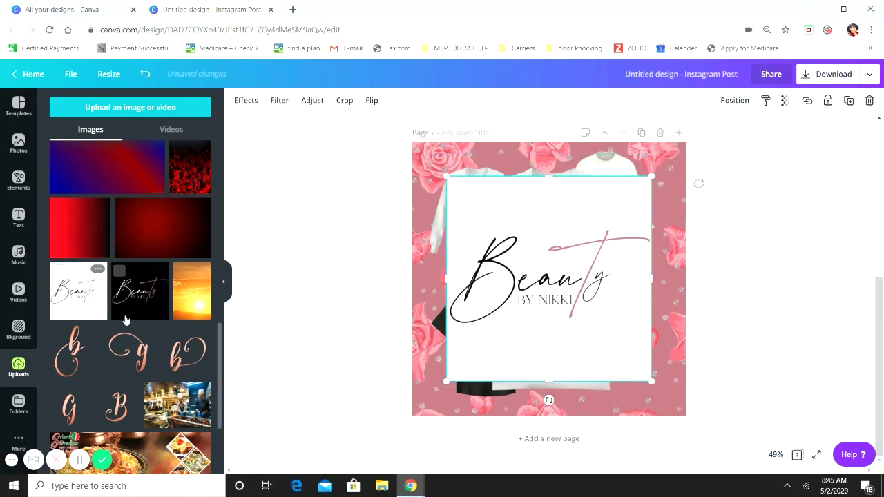
Open the Effects panel for the selected Beauty logo
{"action": "left_click", "coordinate": [254, 100]}
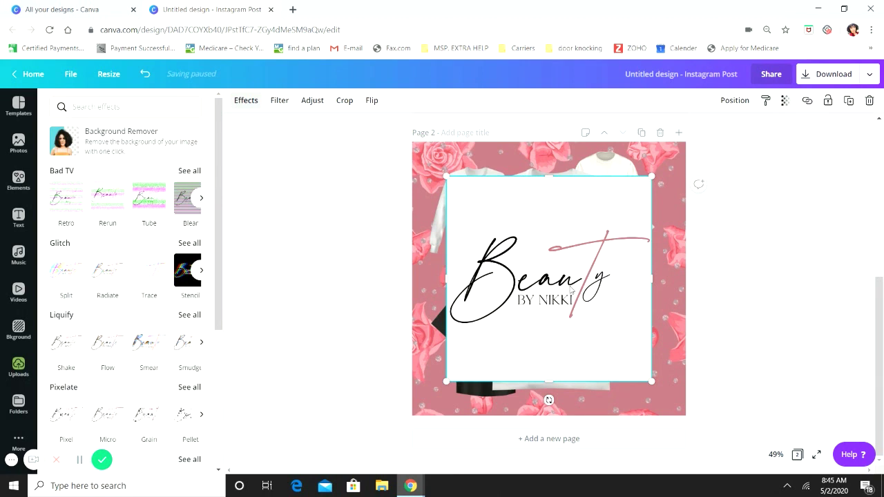
Shrink the see-through logo to about 397 by 397 and set it on the white tee's chest
{"action": "left_click_drag", "start_coordinate": [571, 290], "coordinate": [579, 265]}
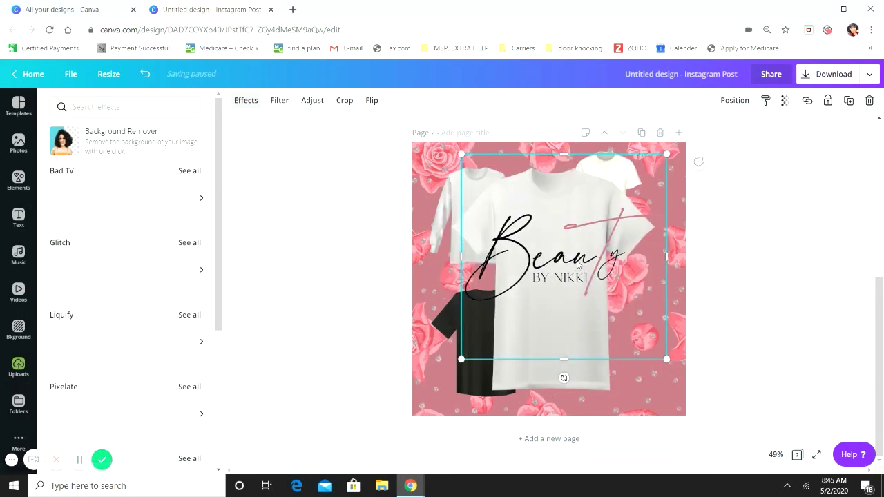
{"action": "left_click_drag", "start_coordinate": [631, 348], "coordinate": [547, 270]}
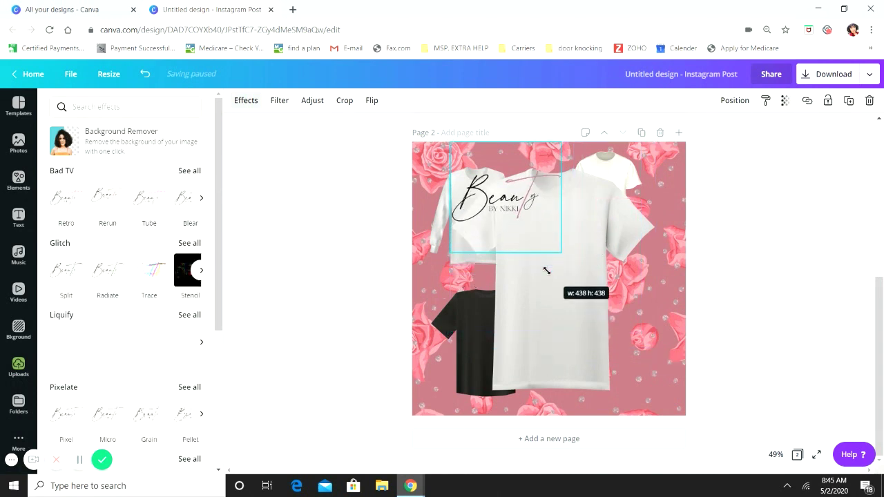
{"action": "left_click_drag", "start_coordinate": [518, 210], "coordinate": [561, 247]}
{"action": "left_click_drag", "start_coordinate": [604, 289], "coordinate": [592, 280]}
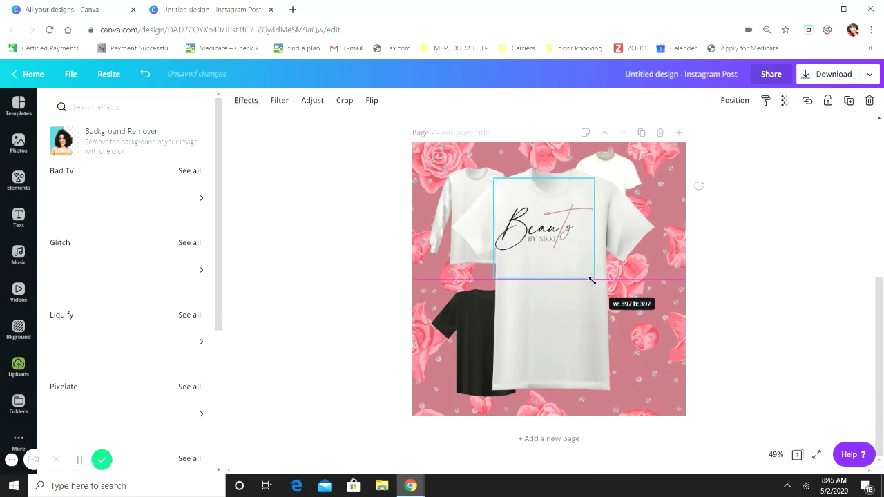
{"action": "left_click_drag", "start_coordinate": [561, 237], "coordinate": [570, 252]}
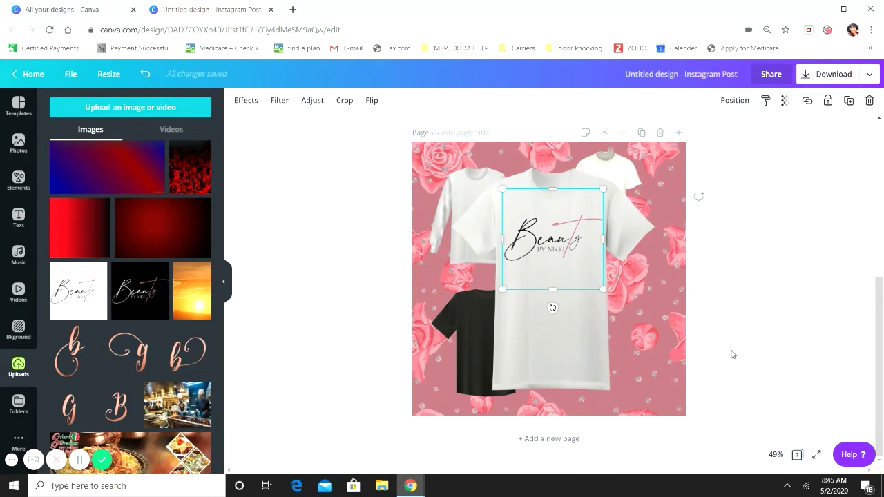
Deselect and reselect the logo to check how it blends into the shirt
{"action": "left_click", "coordinate": [733, 355]}
{"action": "left_click", "coordinate": [601, 238]}
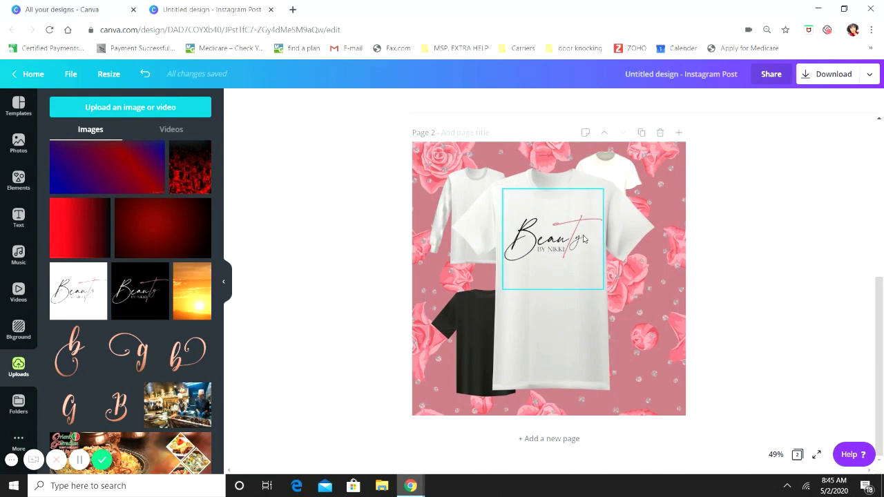
{"action": "left_click", "coordinate": [608, 191]}
{"action": "left_click", "coordinate": [738, 287]}
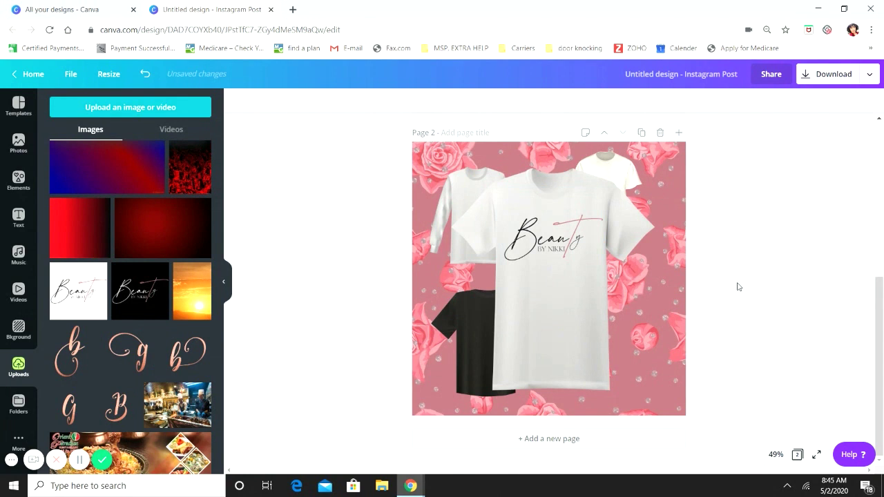
{"action": "left_click", "coordinate": [574, 243]}
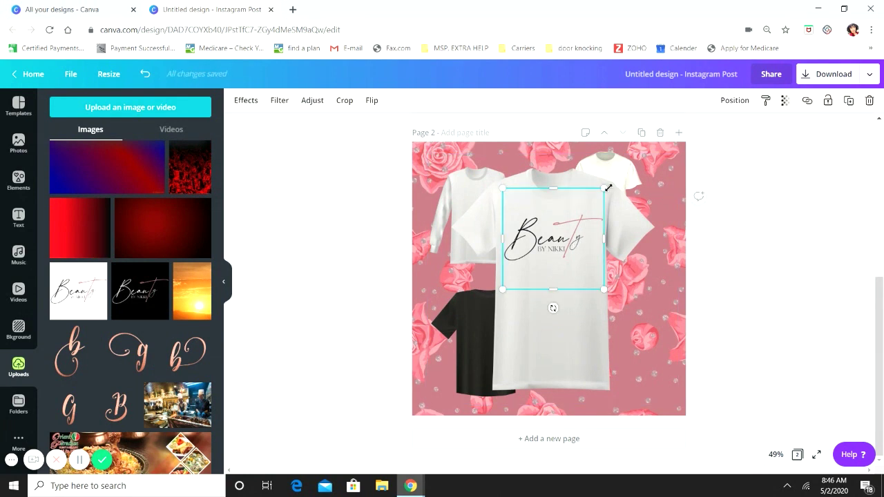
Group the Beauty logo with the white tee
{"action": "left_click", "coordinate": [571, 347], "text": "shift"}
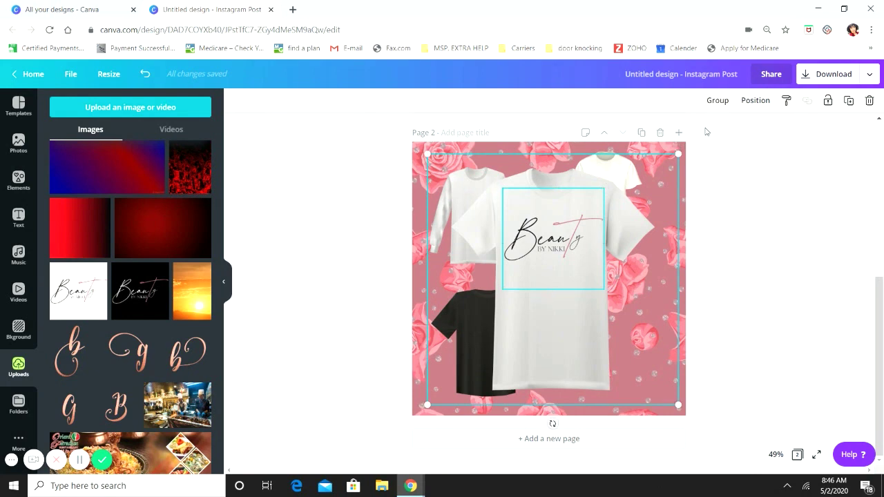
{"action": "left_click", "coordinate": [719, 101]}
{"action": "left_click", "coordinate": [559, 267]}
Shrink the grouped tee to about 391 by 391 beside the black tee, then add the black Beauty logo
{"action": "left_click_drag", "start_coordinate": [558, 267], "coordinate": [586, 270]}
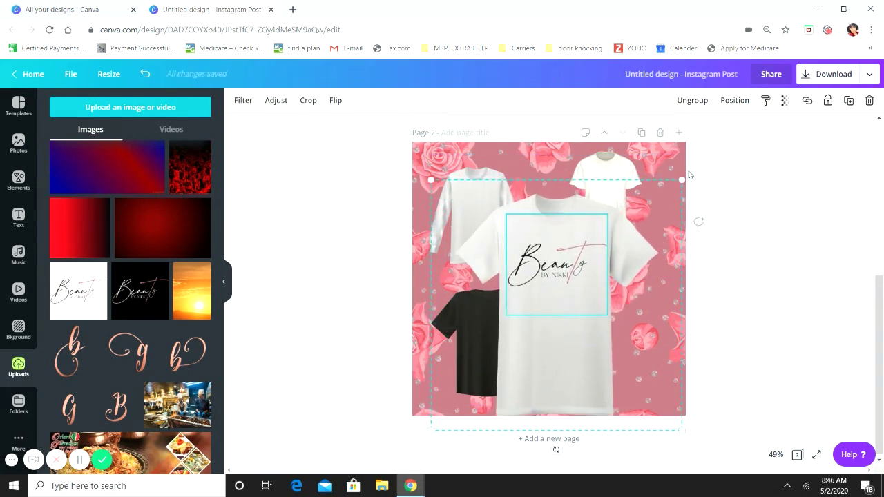
{"action": "left_click_drag", "start_coordinate": [696, 172], "coordinate": [762, 106]}
{"action": "left_click_drag", "start_coordinate": [613, 216], "coordinate": [570, 226]}
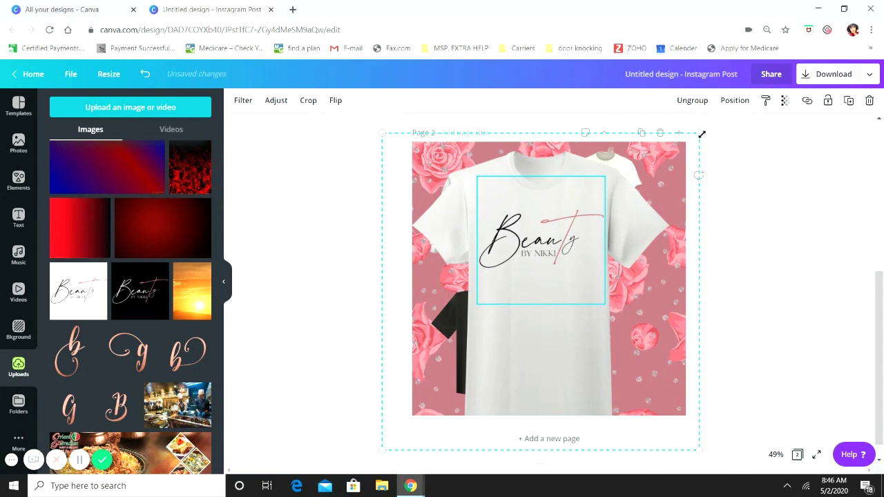
{"action": "left_click_drag", "start_coordinate": [691, 147], "coordinate": [614, 342]}
{"action": "left_click", "coordinate": [119, 271]}
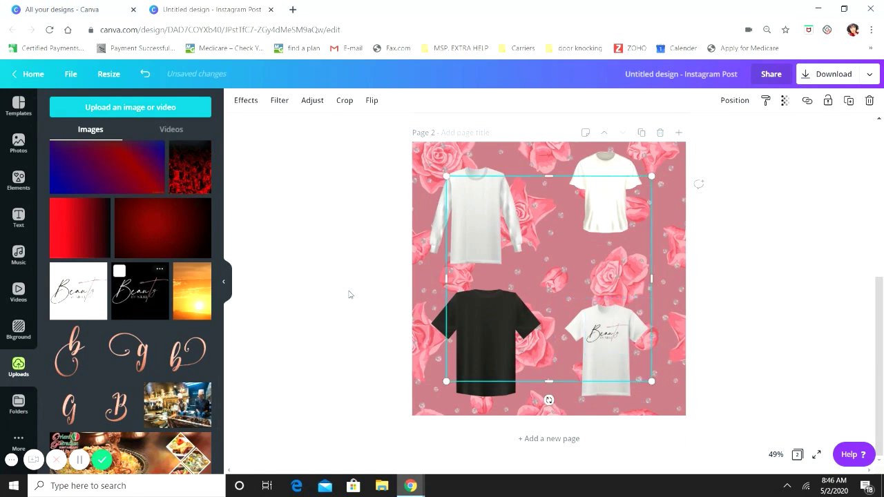
Remove the black logo's background and shrink it to about 195 by 195 on the black tee's chest
{"action": "left_click", "coordinate": [244, 100]}
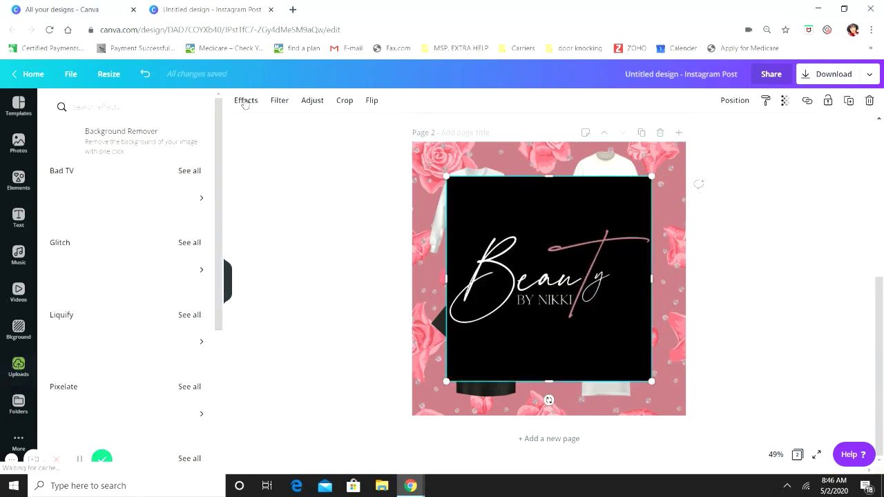
{"action": "left_click", "coordinate": [178, 141]}
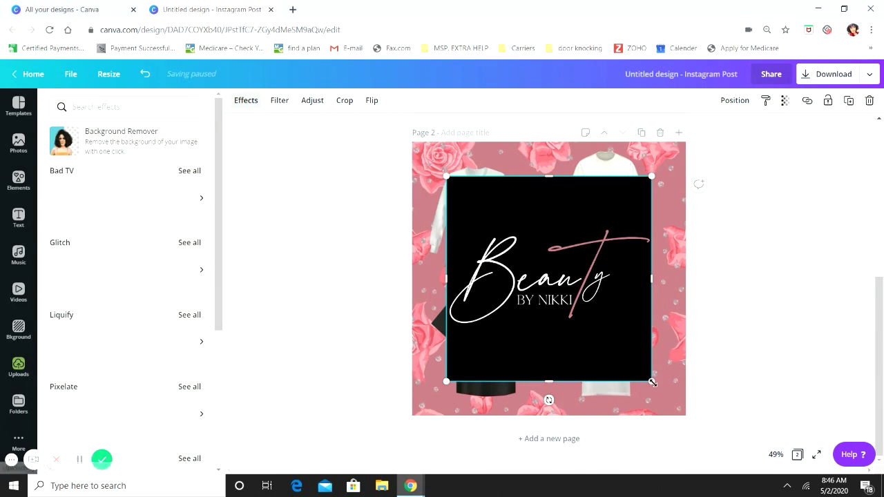
{"action": "left_click_drag", "start_coordinate": [479, 298], "coordinate": [487, 300]}
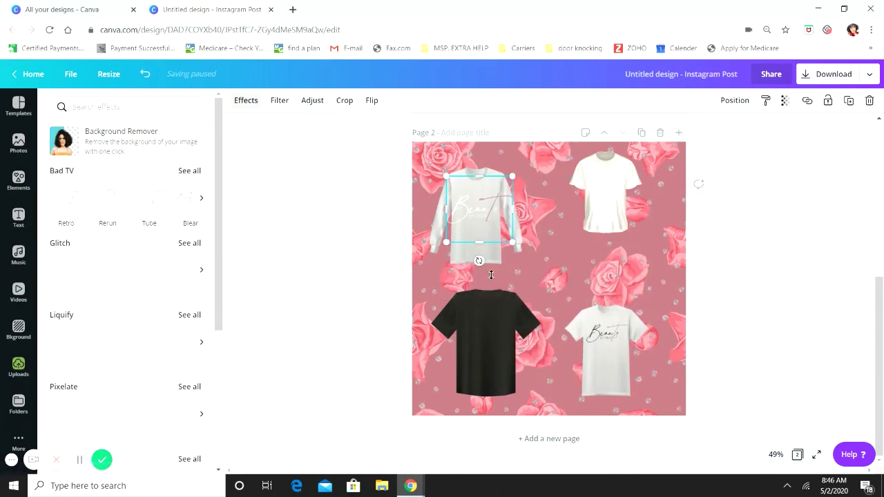
{"action": "mouse_move", "coordinate": [486, 347]}
{"action": "left_mouse_down"}
{"action": "mouse_move", "coordinate": [498, 330]}
{"action": "mouse_move", "coordinate": [492, 346]}
{"action": "mouse_move", "coordinate": [490, 327]}
{"action": "left_mouse_up"}
{"action": "left_click", "coordinate": [491, 331]}
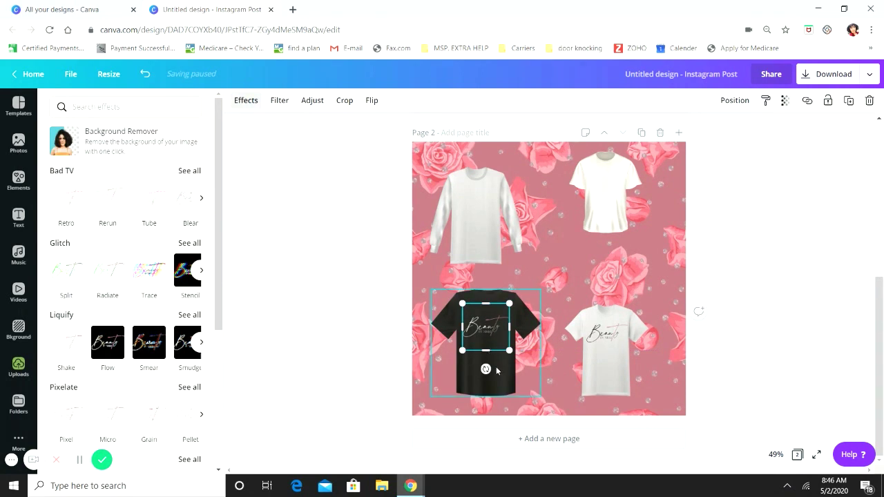
{"action": "left_click", "coordinate": [502, 370]}
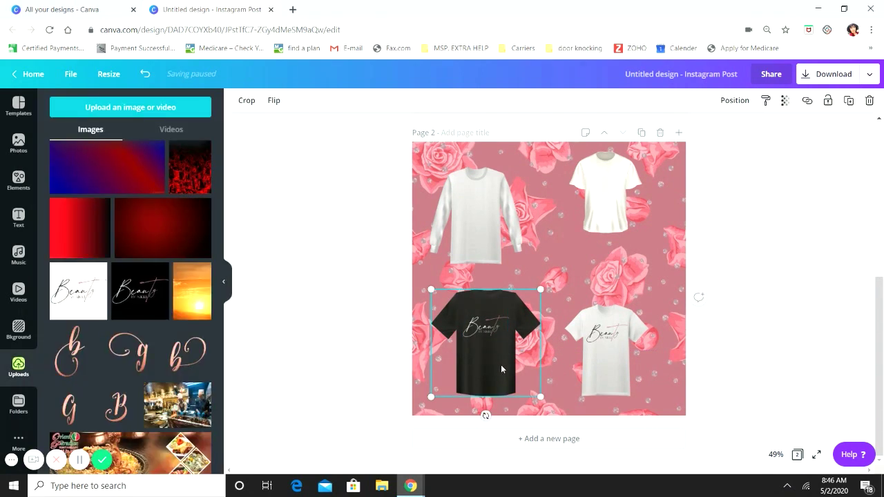
Group the black tee with its logo, enlarge it to fill the page, then ungroup
{"action": "left_click", "coordinate": [500, 332], "text": "shift"}
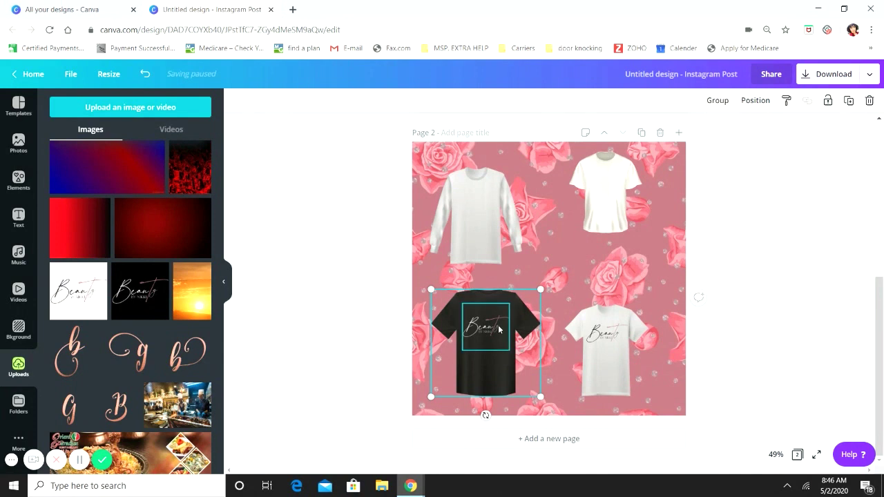
{"action": "left_click", "coordinate": [716, 101]}
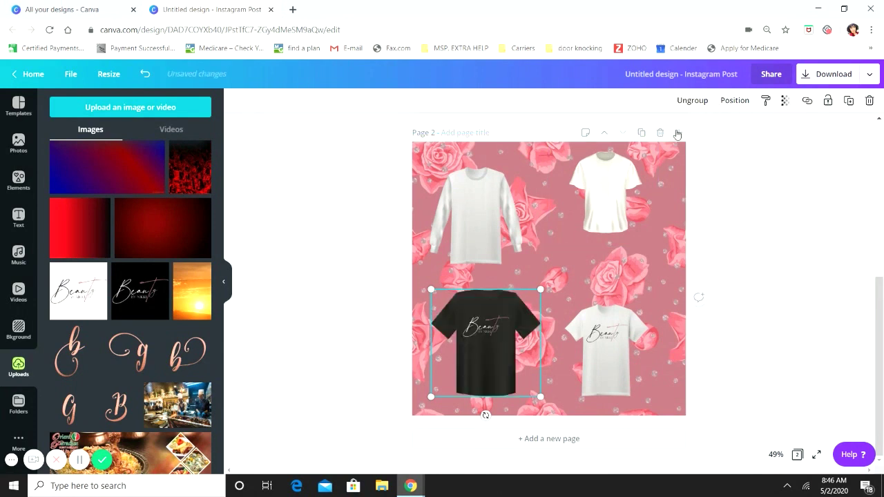
{"action": "left_click_drag", "start_coordinate": [550, 282], "coordinate": [677, 177]}
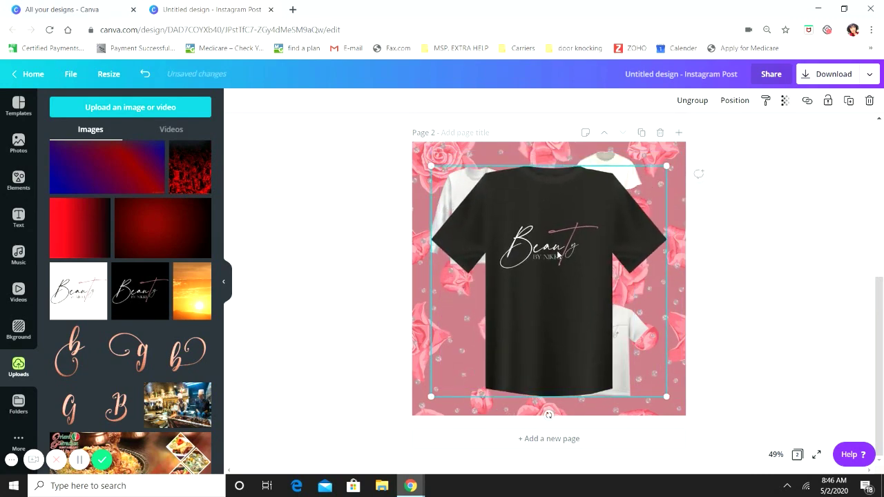
{"action": "left_click", "coordinate": [692, 101]}
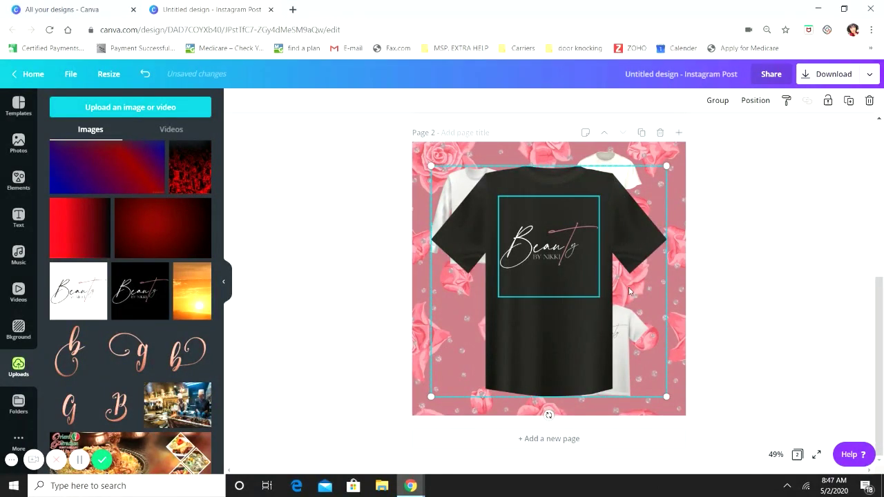
{"action": "left_click_drag", "start_coordinate": [629, 291], "coordinate": [642, 295]}
{"action": "mouse_move", "coordinate": [567, 274]}
{"action": "left_mouse_down"}
{"action": "mouse_move", "coordinate": [572, 259]}
{"action": "mouse_move", "coordinate": [560, 271]}
{"action": "left_mouse_up"}
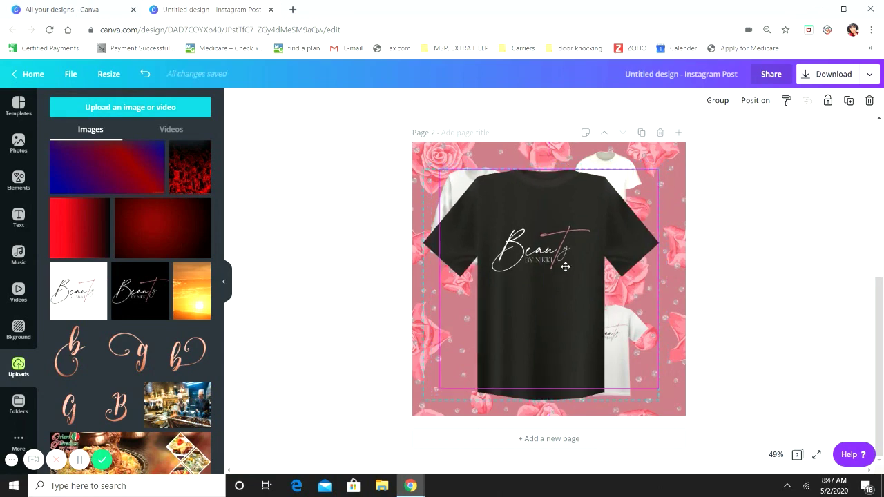
Enlarge the pink rose background past the page edges and enlarge the logo centred on the chest
{"action": "left_click", "coordinate": [672, 181]}
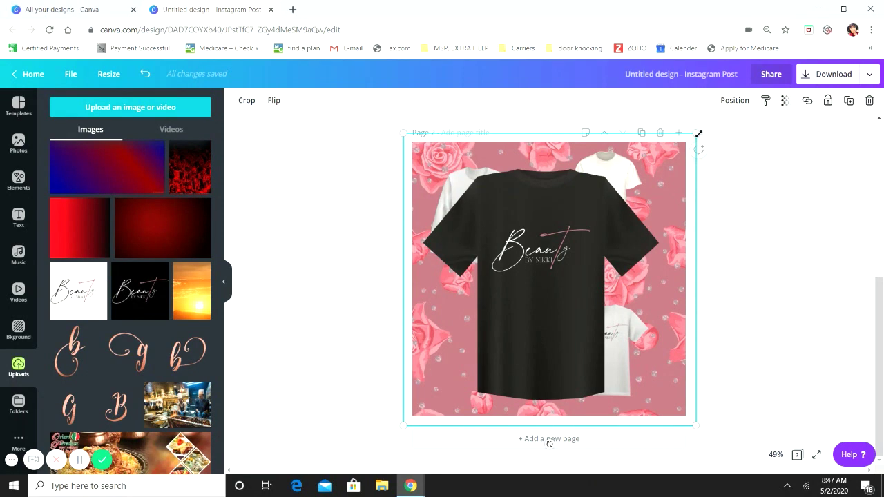
{"action": "left_click_drag", "start_coordinate": [681, 152], "coordinate": [707, 119]}
{"action": "left_click", "coordinate": [545, 291]}
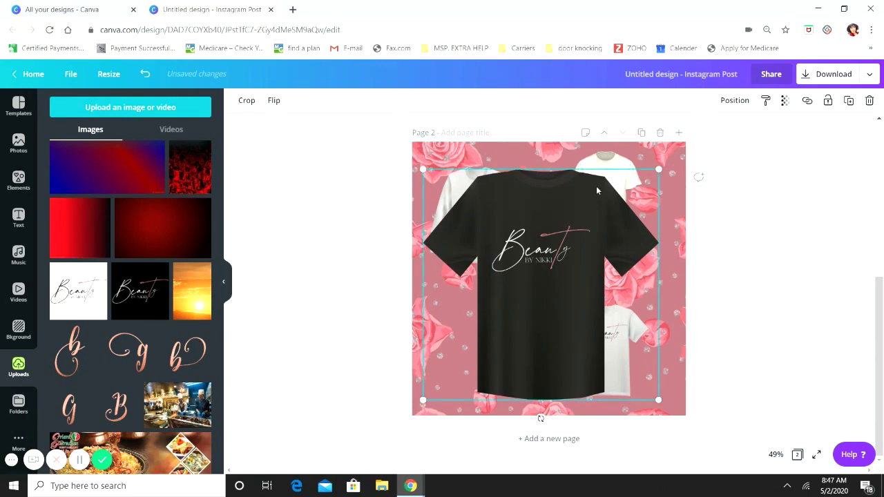
{"action": "left_click", "coordinate": [565, 237]}
{"action": "left_click_drag", "start_coordinate": [596, 194], "coordinate": [607, 184]}
{"action": "left_click_drag", "start_coordinate": [565, 261], "coordinate": [558, 267]}
{"action": "left_click", "coordinate": [668, 281]}
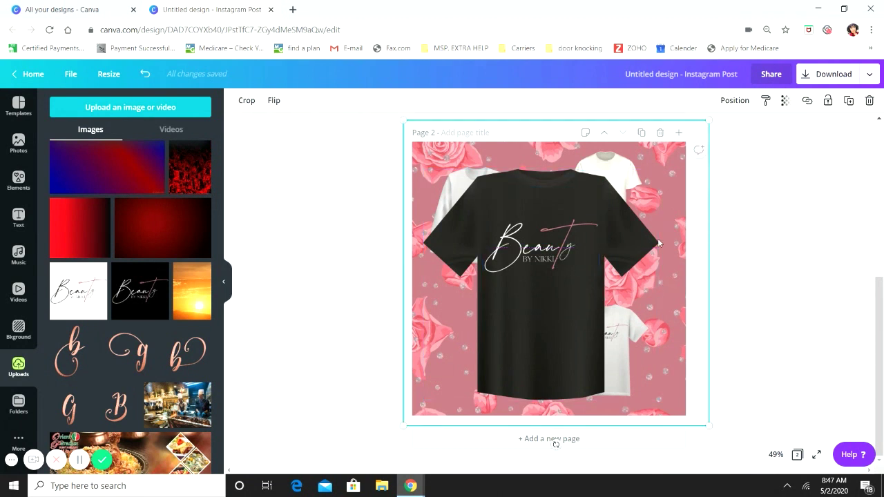
{"action": "left_click", "coordinate": [568, 255]}
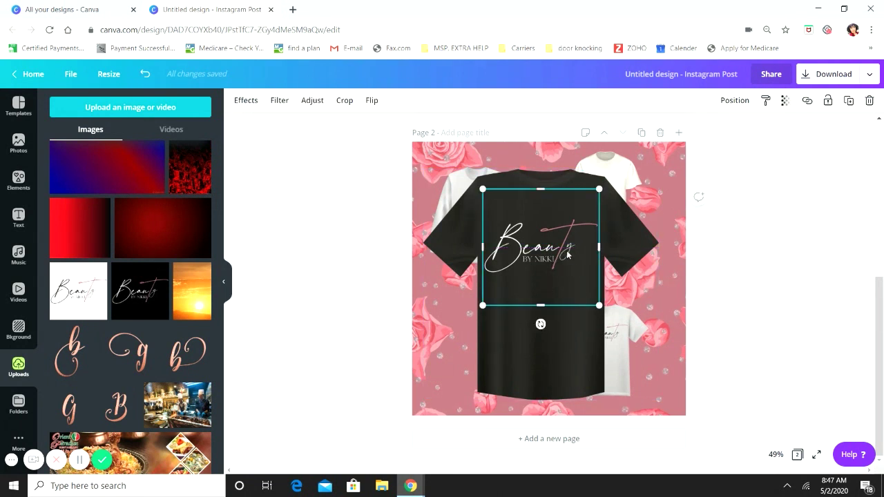
{"action": "left_click_drag", "start_coordinate": [568, 255], "coordinate": [572, 258]}
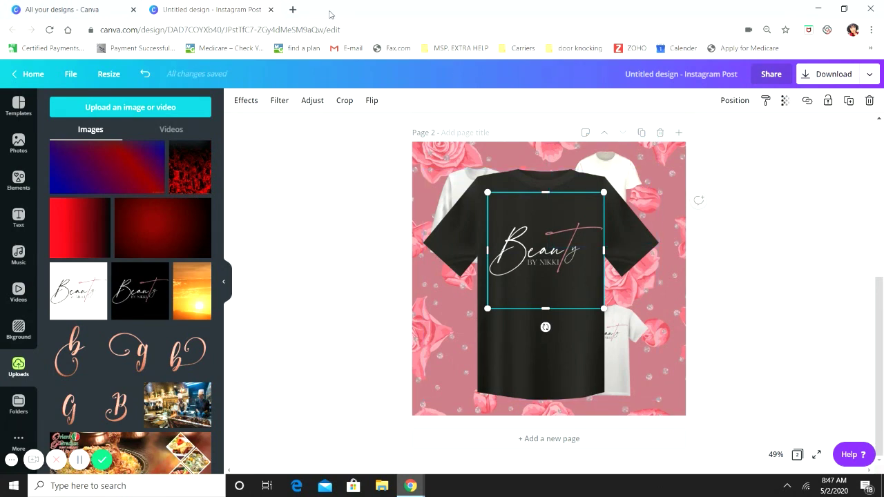
Open placeit.net in a new tab and dismiss the McAfee security banner
{"action": "left_click", "coordinate": [292, 10]}
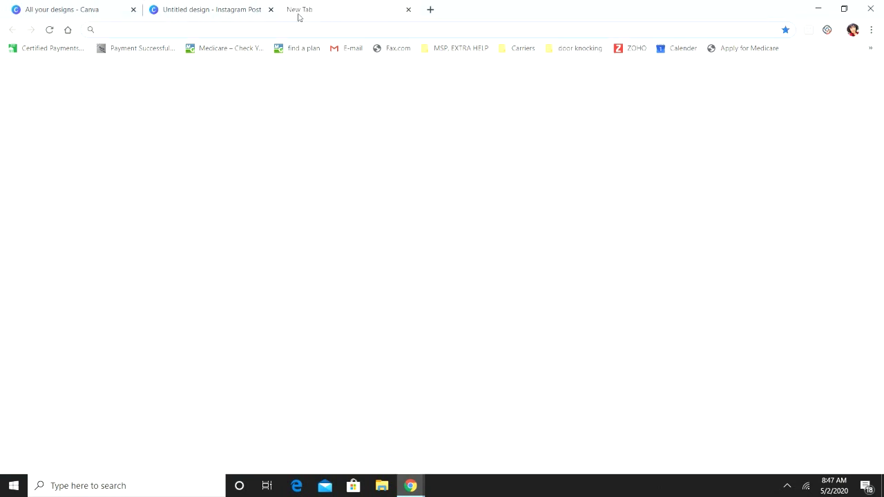
{"action": "type", "text": "placeit.net"}
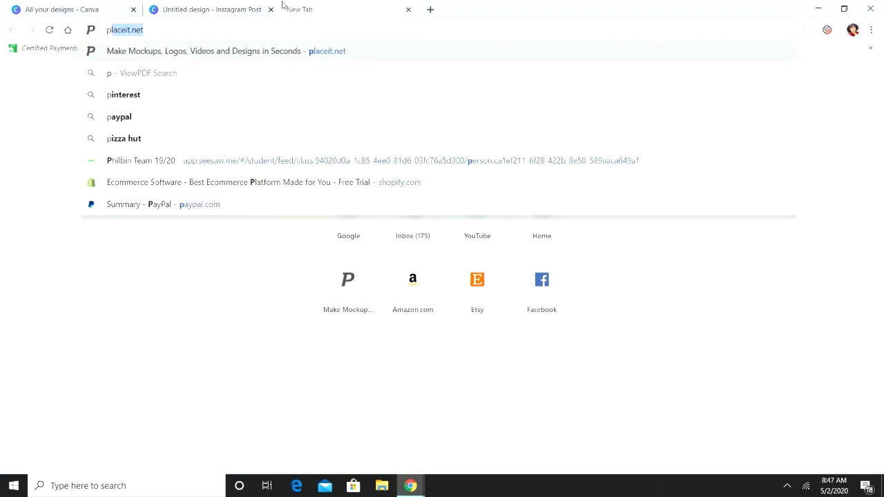
{"action": "left_click", "coordinate": [348, 283]}
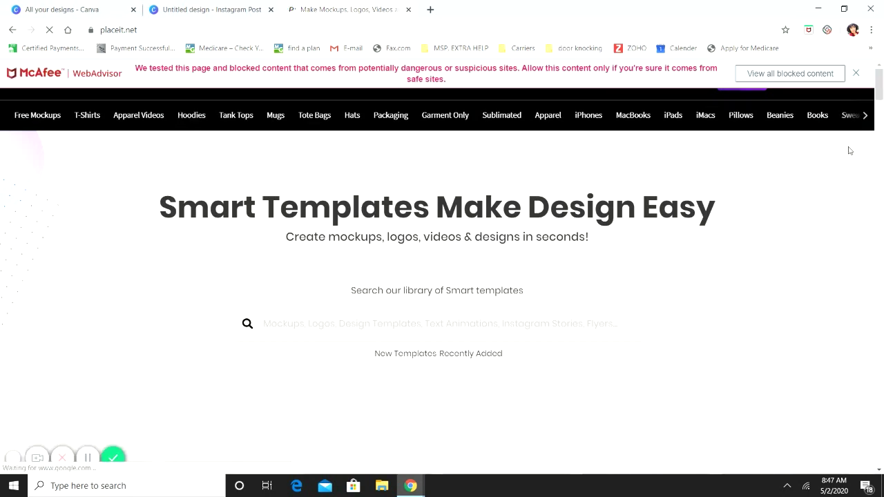
{"action": "left_click", "coordinate": [858, 73]}
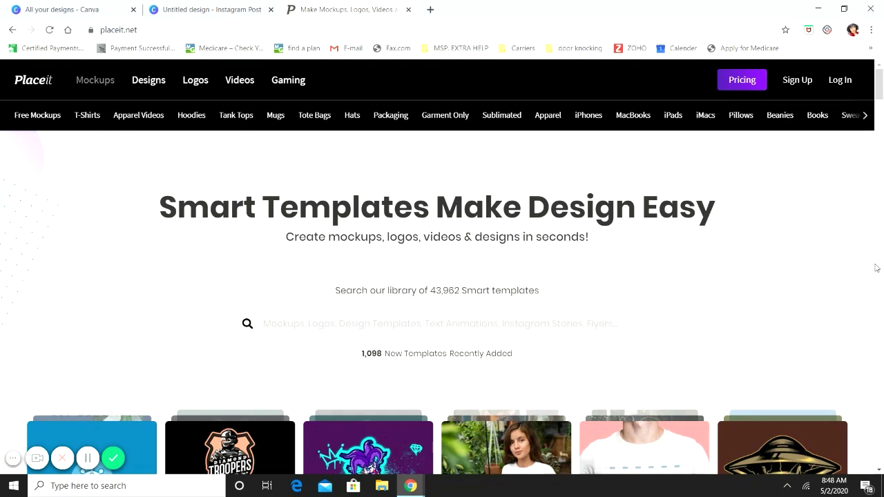
Log in to the saved Placeit account
{"action": "left_click", "coordinate": [836, 80]}
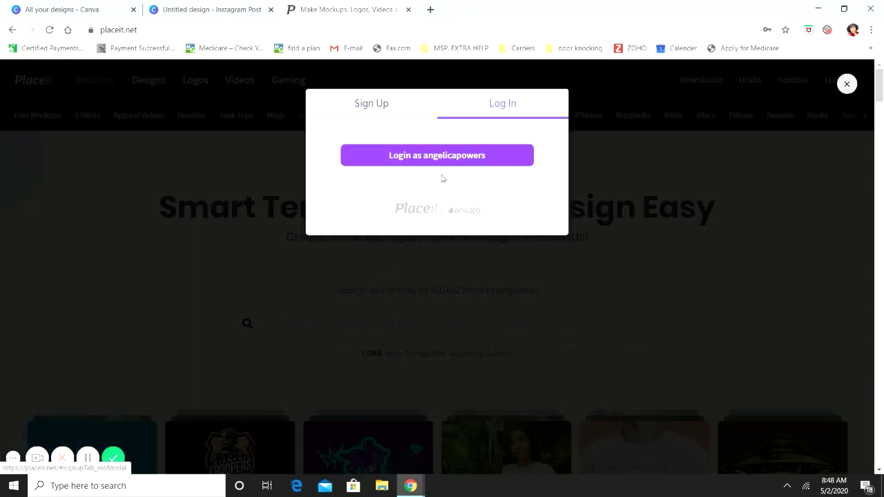
{"action": "left_click", "coordinate": [447, 156]}
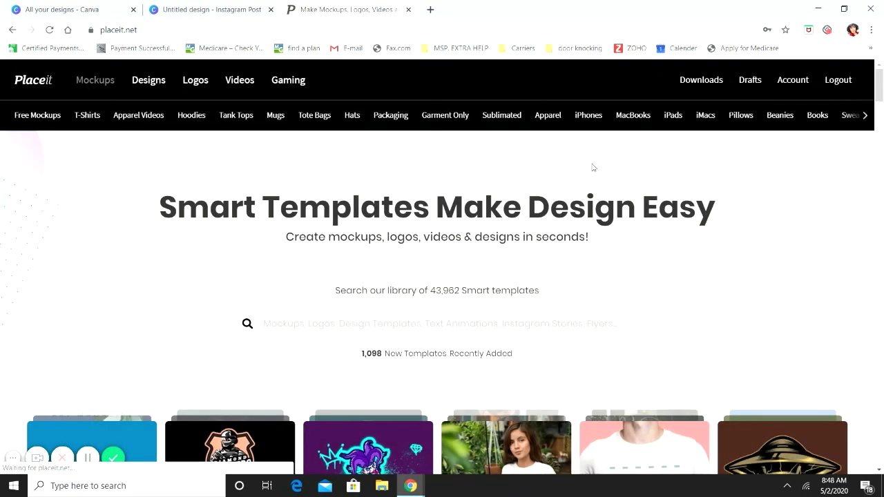
{"action": "scroll", "coordinate": [700, 176], "scroll_direction": "down", "scroll_amount": 3}
{"action": "scroll", "coordinate": [699, 169], "scroll_direction": "up", "scroll_amount": 3}
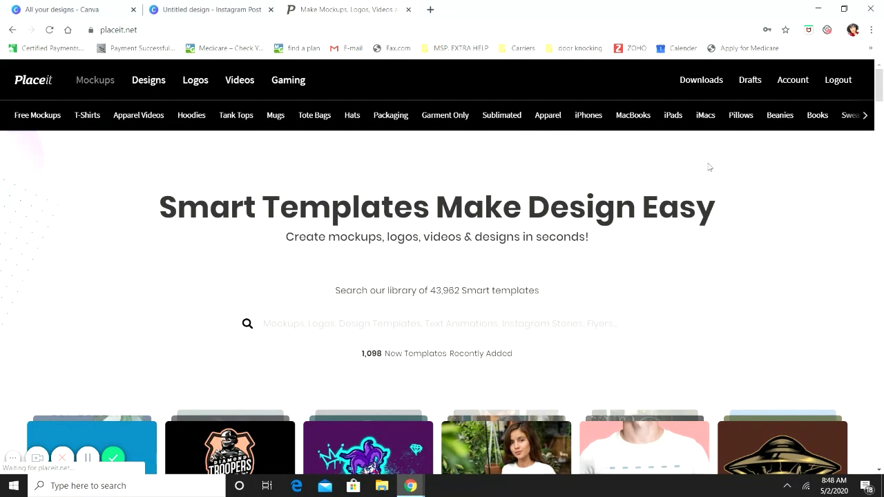
Search the Placeit template library for 'journal'
{"action": "left_click", "coordinate": [548, 316]}
{"action": "type", "text": "journal"}
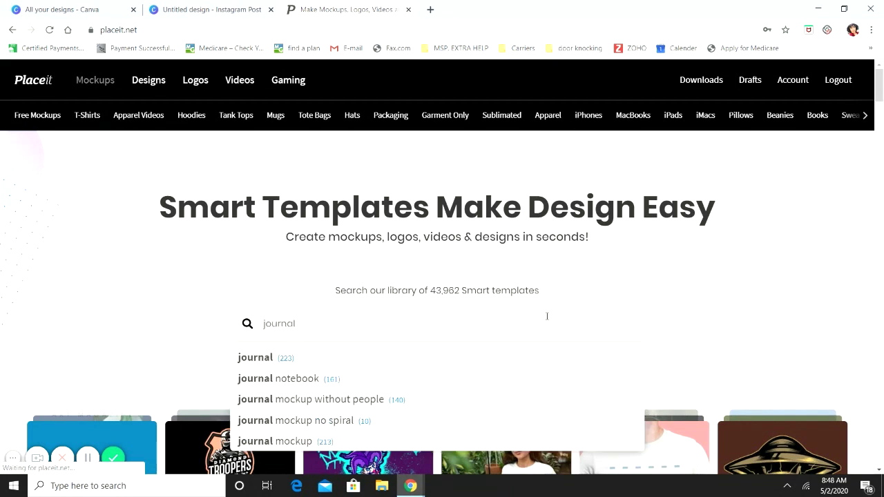
{"action": "key", "text": "Return"}
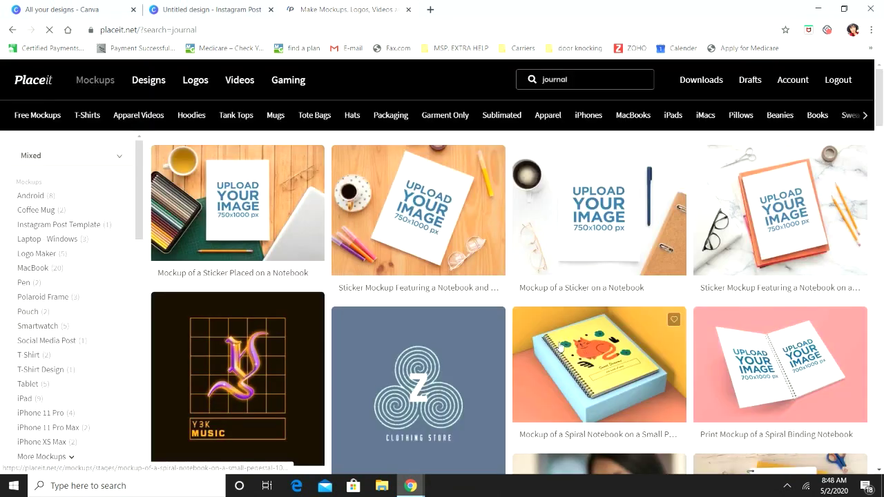
Scroll through the journal results to find the three piled A5 spiral notebooks mockup
{"action": "scroll", "coordinate": [732, 307], "scroll_direction": "down", "scroll_amount": 1}
{"action": "scroll", "coordinate": [739, 302], "scroll_direction": "down", "scroll_amount": 5}
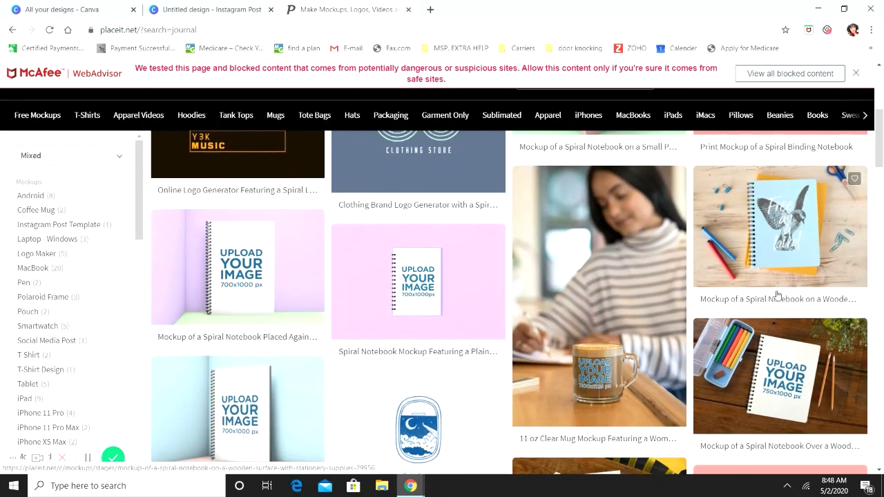
{"action": "scroll", "coordinate": [777, 296], "scroll_direction": "down", "scroll_amount": 5}
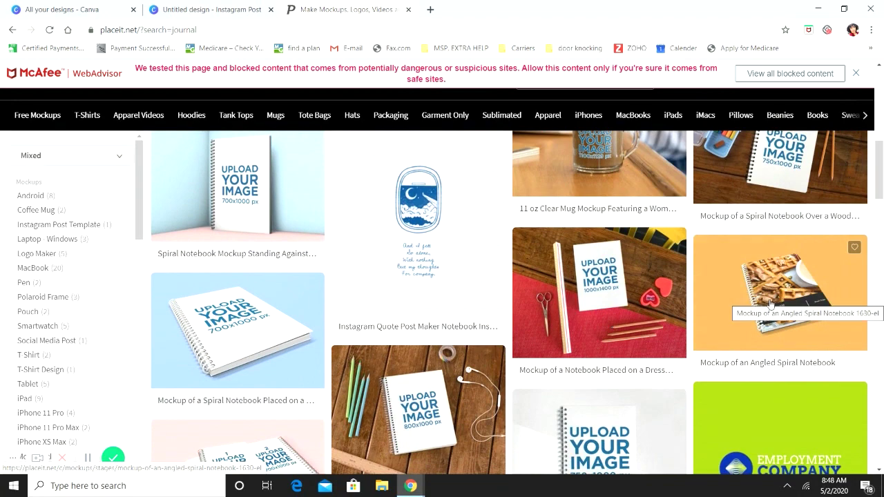
{"action": "scroll", "coordinate": [770, 304], "scroll_direction": "up", "scroll_amount": 3}
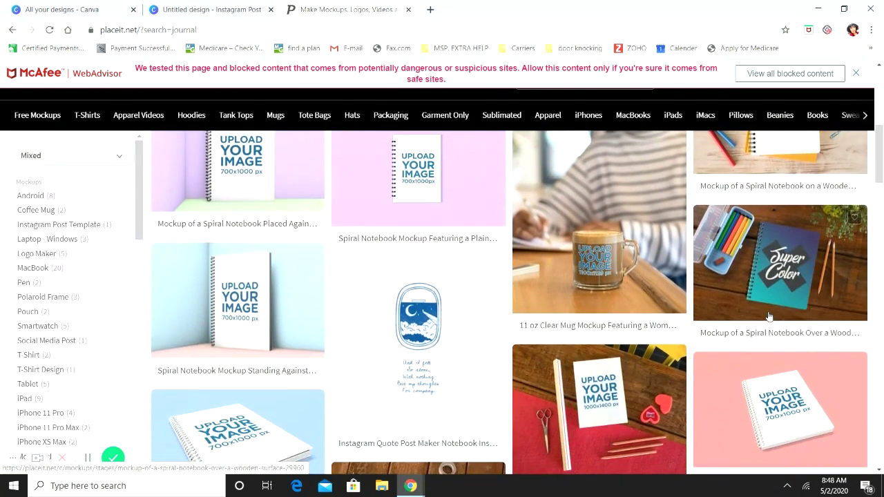
{"action": "scroll", "coordinate": [769, 317], "scroll_direction": "down", "scroll_amount": 7}
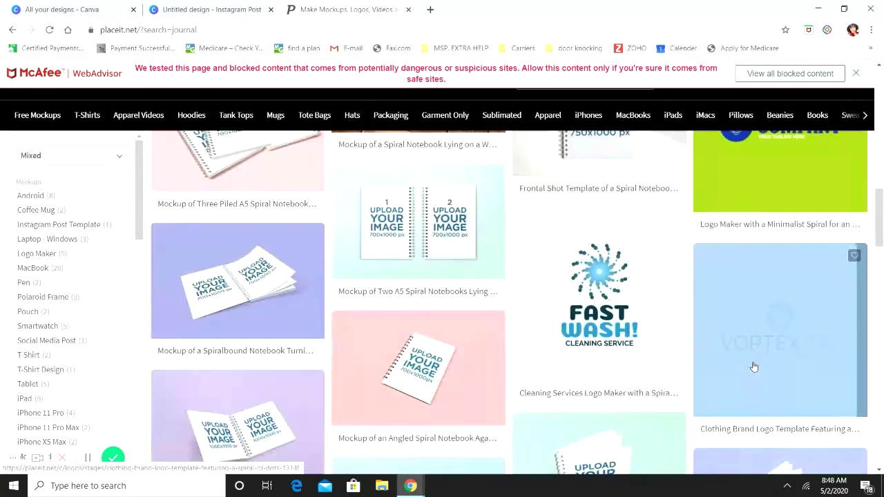
{"action": "scroll", "coordinate": [754, 367], "scroll_direction": "down", "scroll_amount": 4}
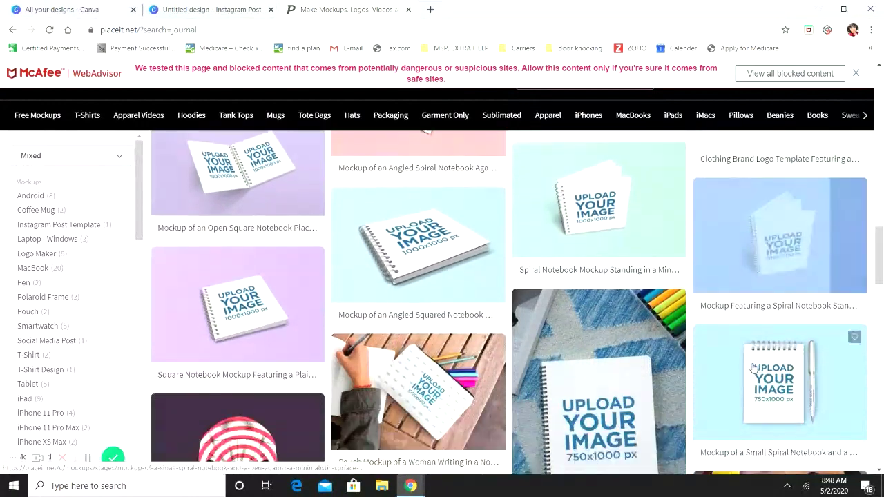
{"action": "scroll", "coordinate": [755, 369], "scroll_direction": "down", "scroll_amount": 2}
{"action": "scroll", "coordinate": [755, 368], "scroll_direction": "up", "scroll_amount": 2}
{"action": "scroll", "coordinate": [754, 368], "scroll_direction": "down", "scroll_amount": 3}
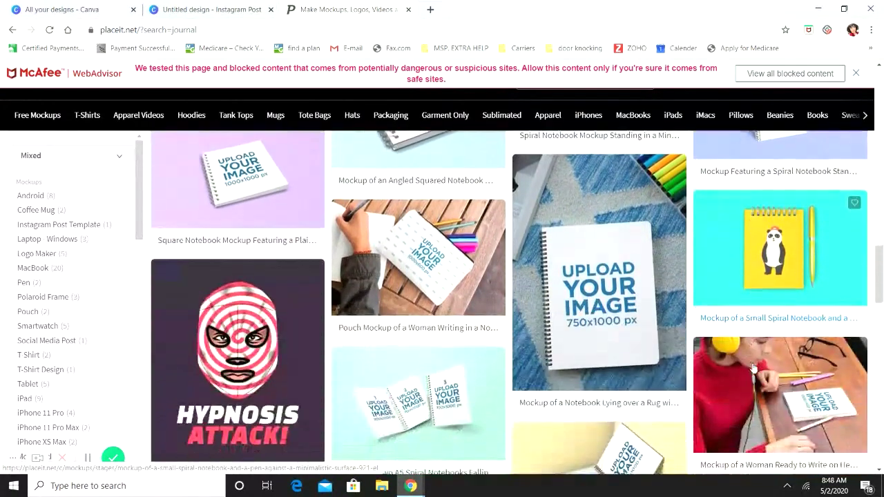
{"action": "scroll", "coordinate": [754, 370], "scroll_direction": "down", "scroll_amount": 3}
{"action": "scroll", "coordinate": [753, 374], "scroll_direction": "down", "scroll_amount": 2}
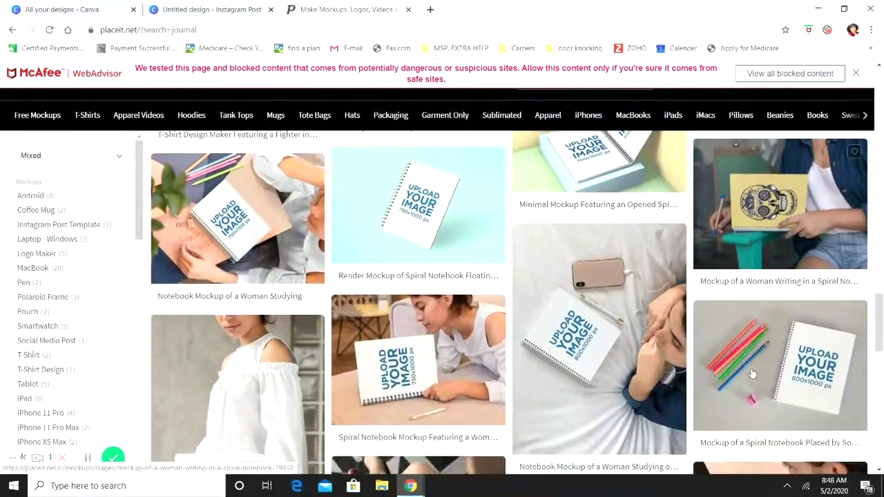
{"action": "scroll", "coordinate": [753, 374], "scroll_direction": "down", "scroll_amount": 3}
{"action": "scroll", "coordinate": [753, 374], "scroll_direction": "up", "scroll_amount": 3}
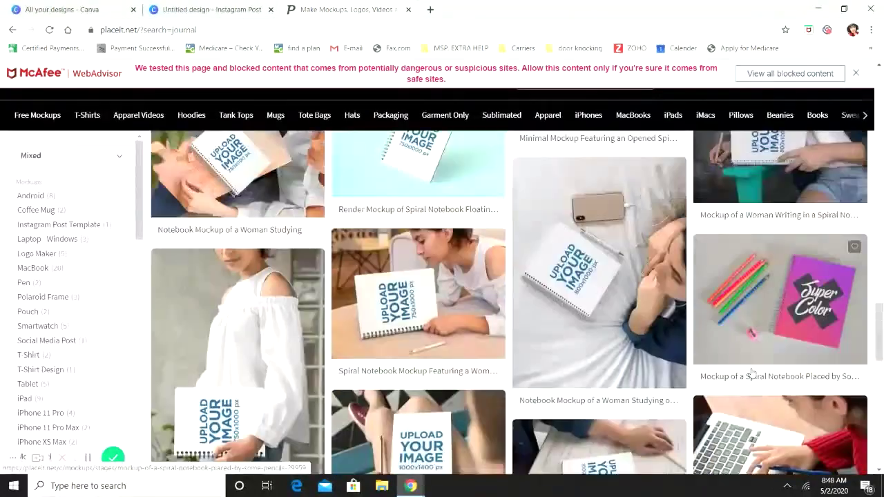
{"action": "scroll", "coordinate": [753, 374], "scroll_direction": "up", "scroll_amount": 2}
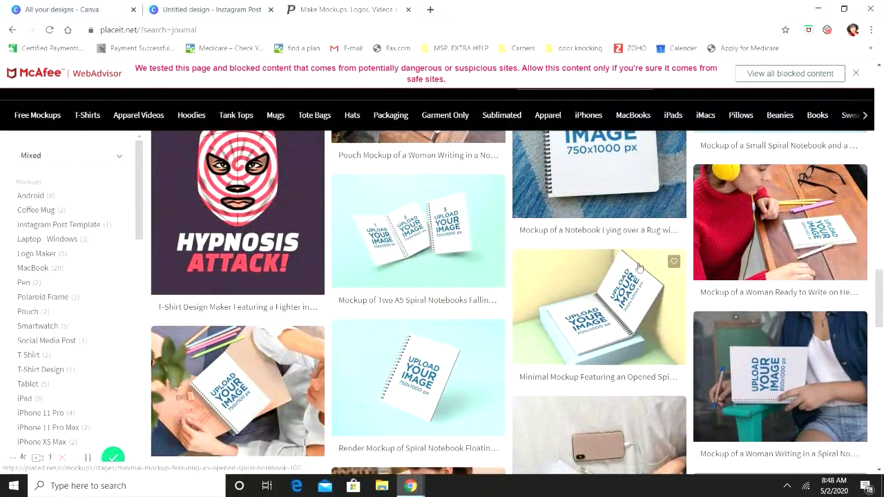
{"action": "scroll", "coordinate": [679, 302], "scroll_direction": "up", "scroll_amount": 3}
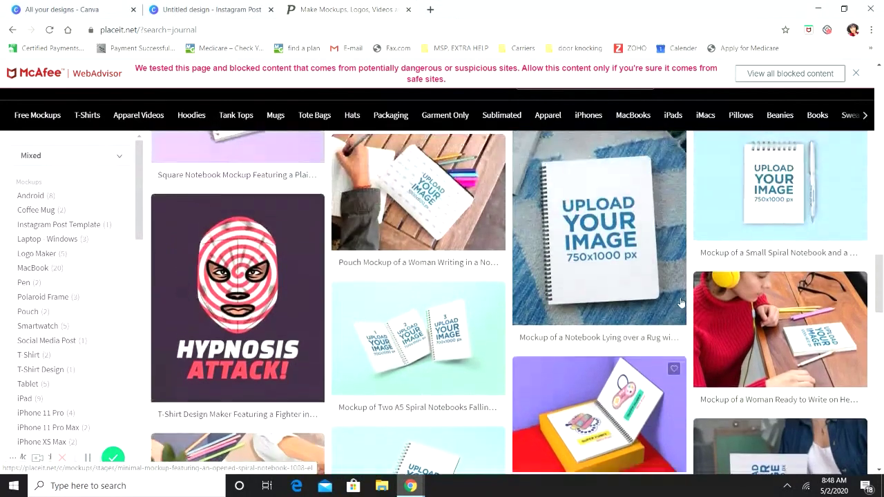
{"action": "scroll", "coordinate": [775, 325], "scroll_direction": "up", "scroll_amount": 3}
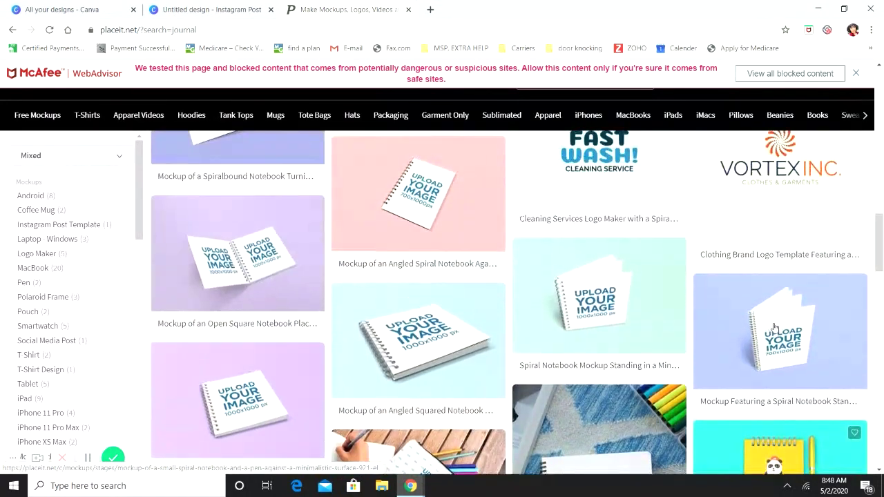
{"action": "scroll", "coordinate": [770, 333], "scroll_direction": "up", "scroll_amount": 2}
{"action": "scroll", "coordinate": [770, 333], "scroll_direction": "up", "scroll_amount": 4}
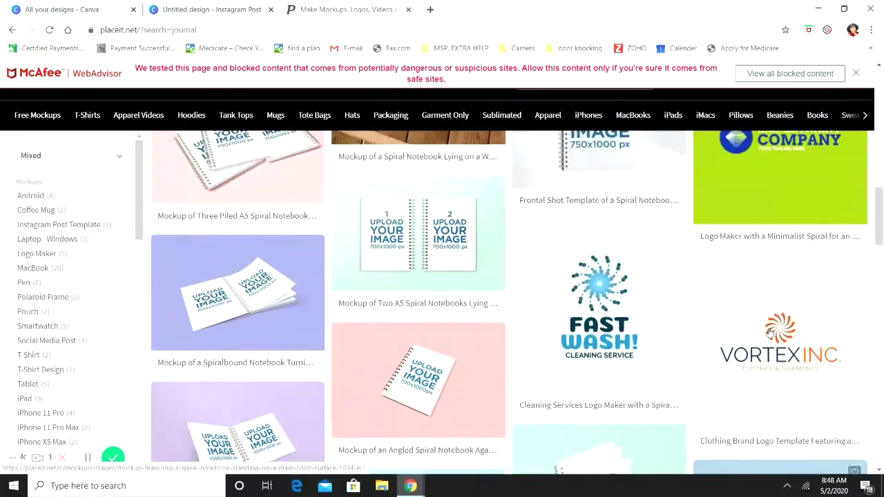
{"action": "scroll", "coordinate": [770, 334], "scroll_direction": "up", "scroll_amount": 5}
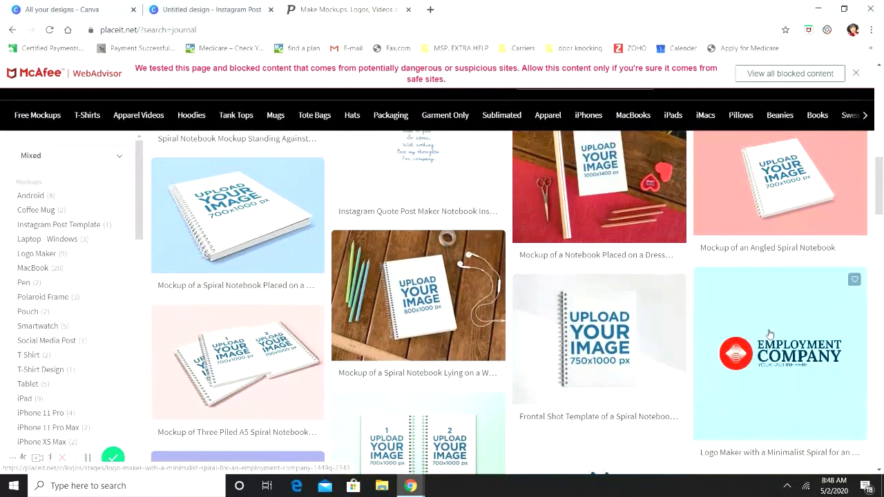
{"action": "scroll", "coordinate": [770, 334], "scroll_direction": "up", "scroll_amount": 1}
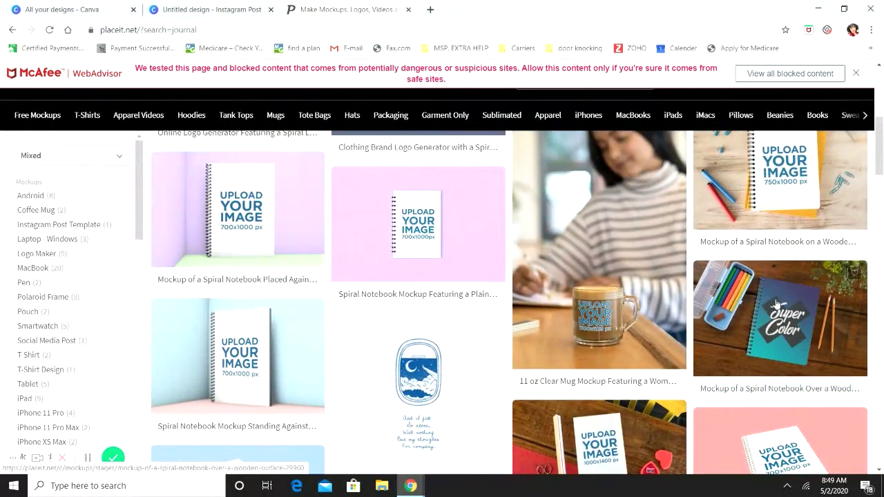
{"action": "scroll", "coordinate": [788, 366], "scroll_direction": "down", "scroll_amount": 2}
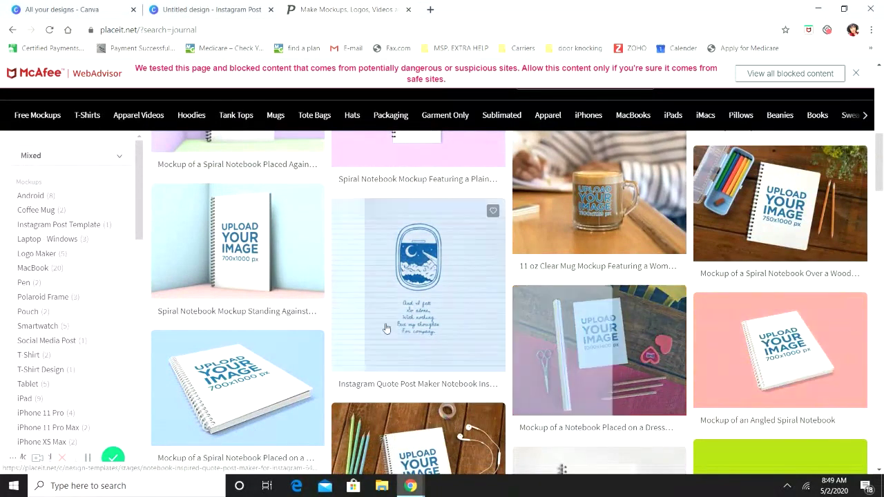
{"action": "scroll", "coordinate": [311, 308], "scroll_direction": "down", "scroll_amount": 2}
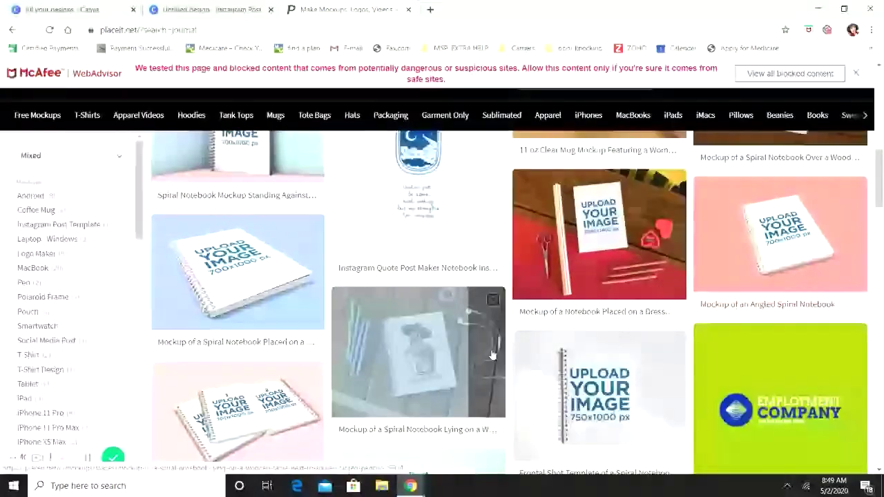
{"action": "scroll", "coordinate": [310, 304], "scroll_direction": "down", "scroll_amount": 2}
Open the three piled A5 spiral notebooks mockup, dismiss the McAfee warning, and start an image upload
{"action": "left_click", "coordinate": [272, 304]}
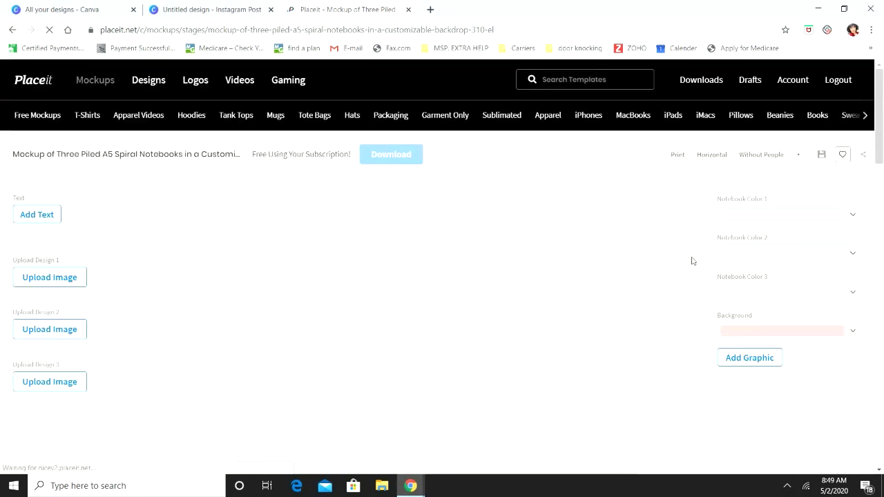
{"action": "scroll", "coordinate": [690, 264], "scroll_direction": "down", "scroll_amount": 2}
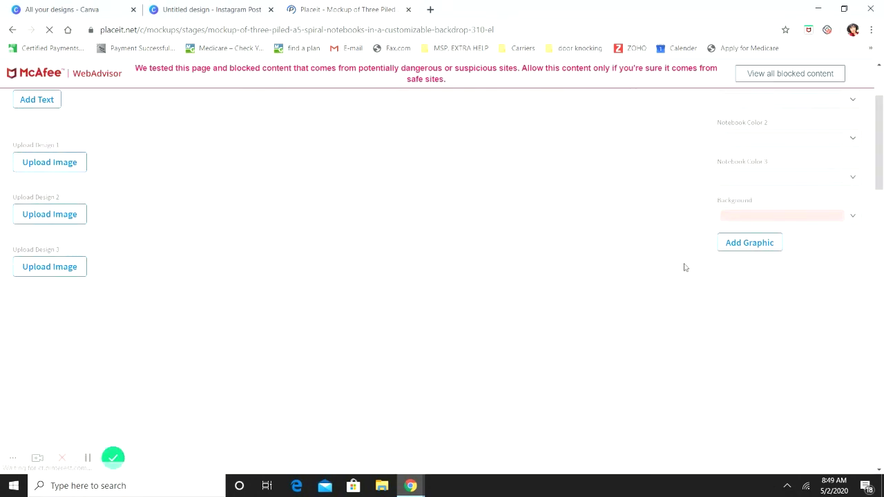
{"action": "left_click", "coordinate": [857, 73]}
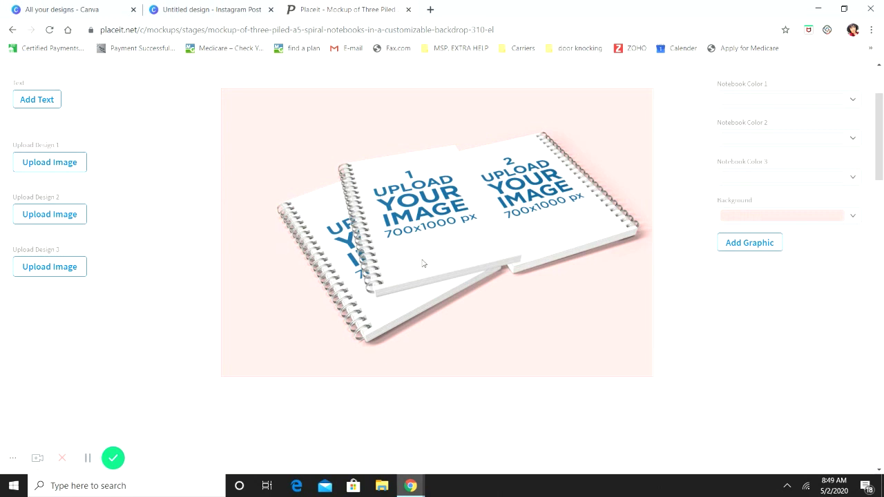
{"action": "left_click", "coordinate": [69, 274]}
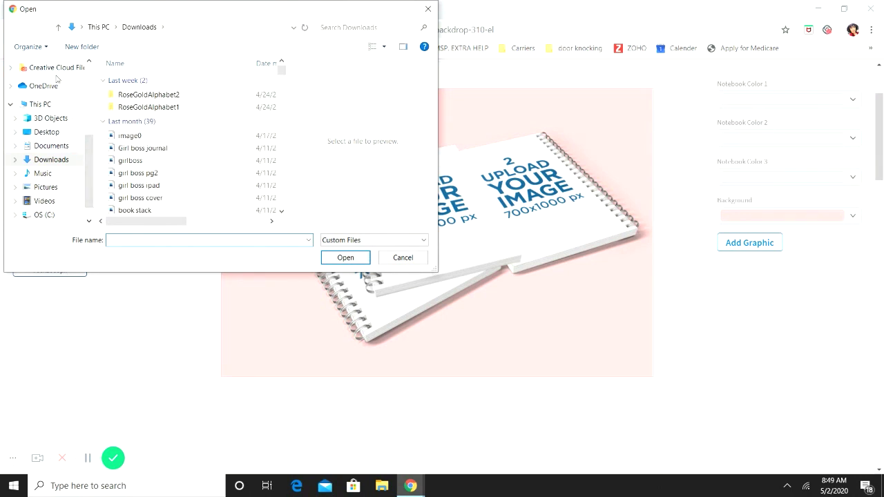
Browse the Desktop folder for the notebook cover images
{"action": "scroll", "coordinate": [58, 77], "scroll_direction": "up", "scroll_amount": 5}
{"action": "left_click", "coordinate": [47, 88]}
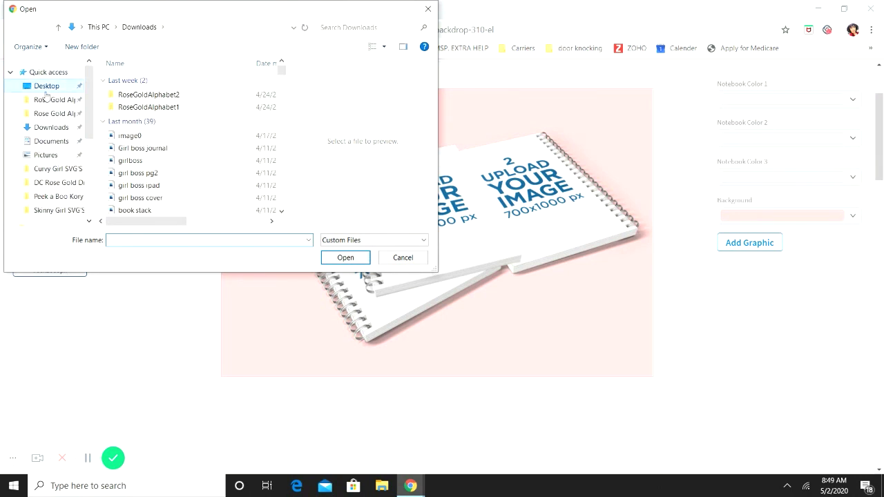
{"action": "scroll", "coordinate": [209, 137], "scroll_direction": "down", "scroll_amount": 1}
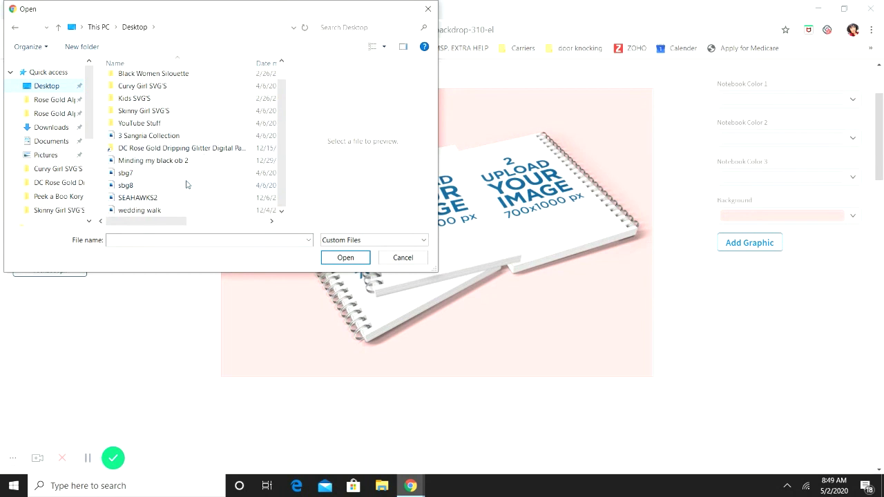
{"action": "scroll", "coordinate": [187, 179], "scroll_direction": "up", "scroll_amount": 1}
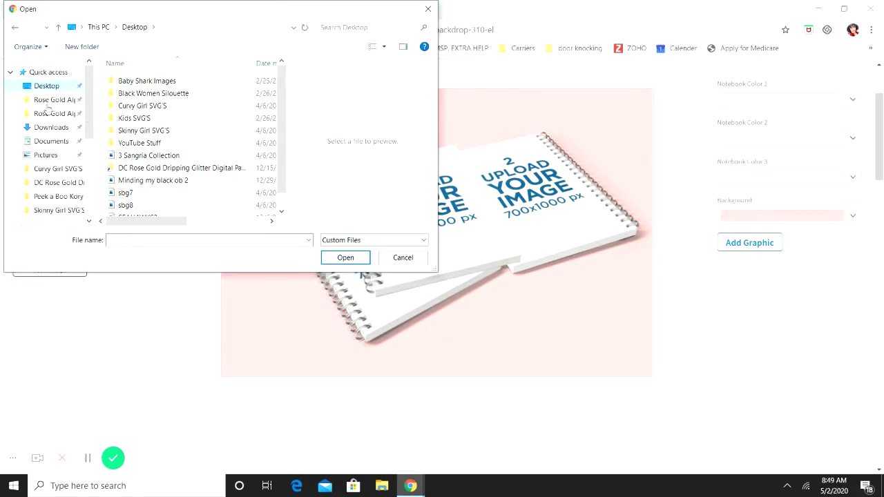
{"action": "scroll", "coordinate": [63, 138], "scroll_direction": "down", "scroll_amount": 1}
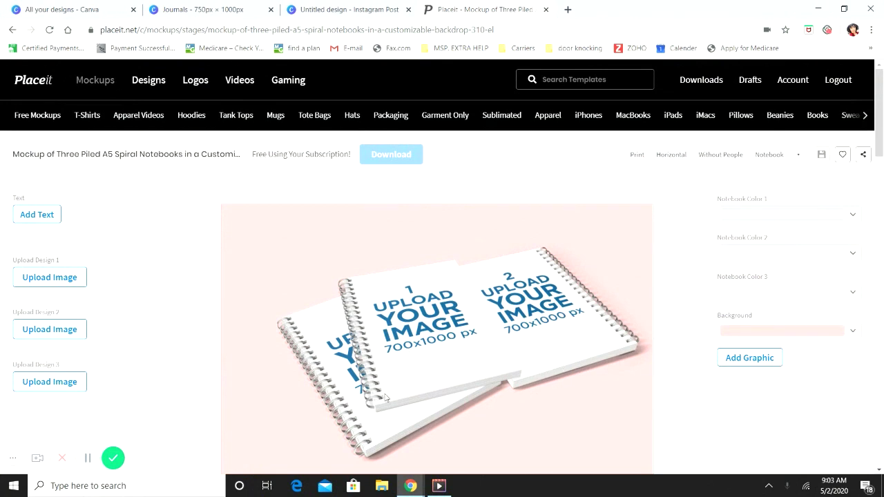
{"action": "scroll", "coordinate": [472, 296], "scroll_direction": "down", "scroll_amount": 2}
Load Journal 1 as the first notebook's cover, zoom it slightly and apply the crop
{"action": "left_click", "coordinate": [69, 166]}
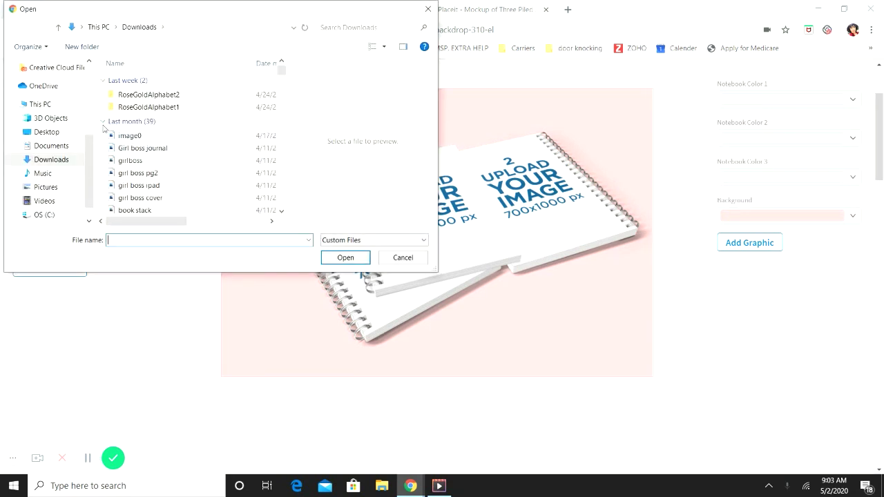
{"action": "scroll", "coordinate": [61, 78], "scroll_direction": "up", "scroll_amount": 4}
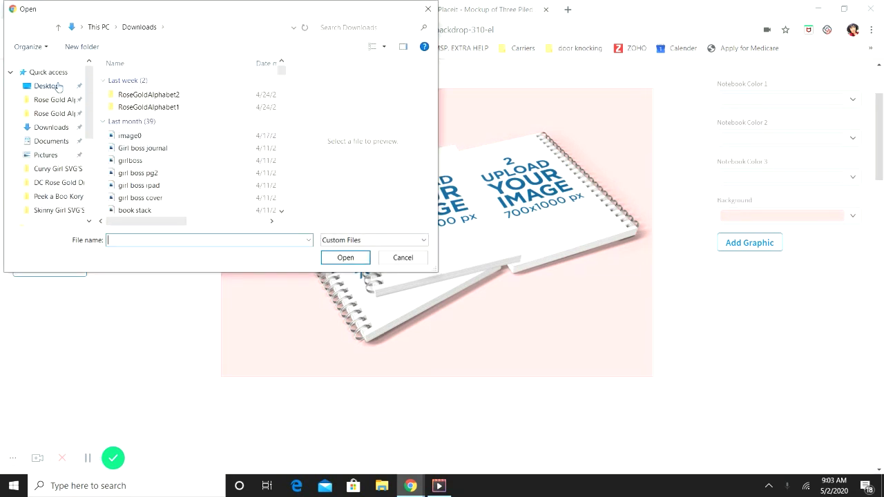
{"action": "left_click", "coordinate": [54, 89]}
{"action": "scroll", "coordinate": [164, 111], "scroll_direction": "down", "scroll_amount": 1}
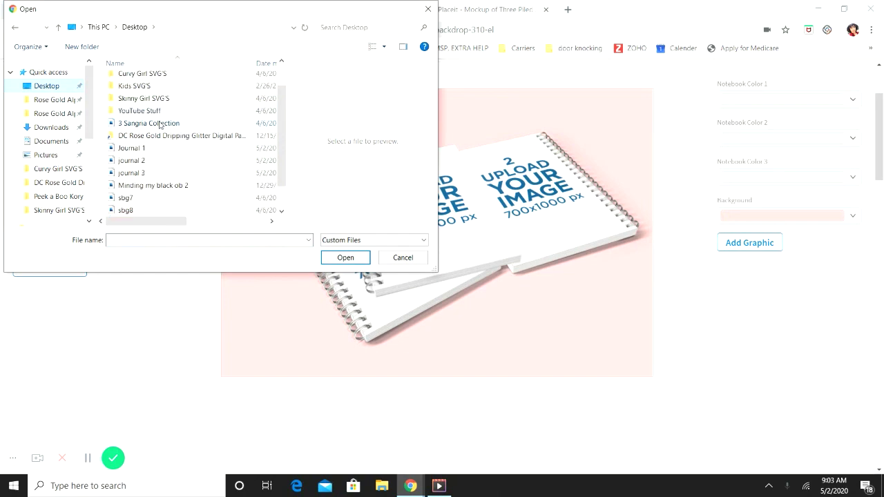
{"action": "left_click", "coordinate": [149, 148]}
{"action": "left_click", "coordinate": [363, 263]}
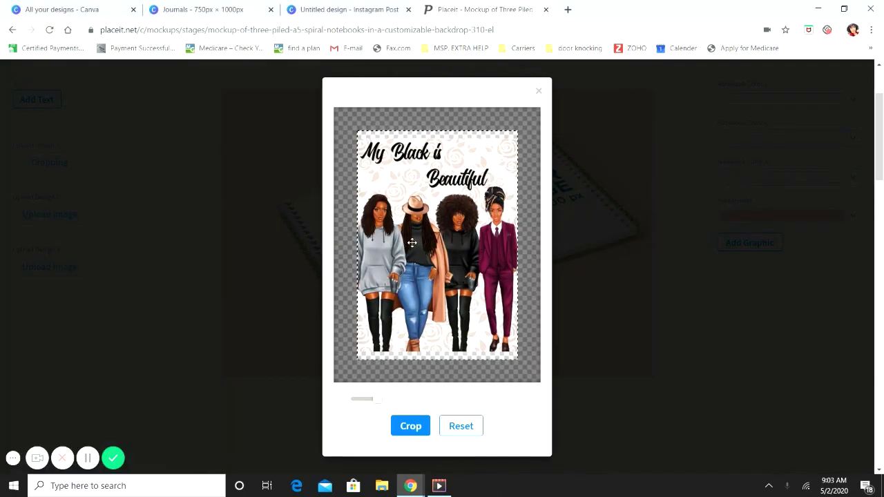
{"action": "left_click", "coordinate": [382, 398]}
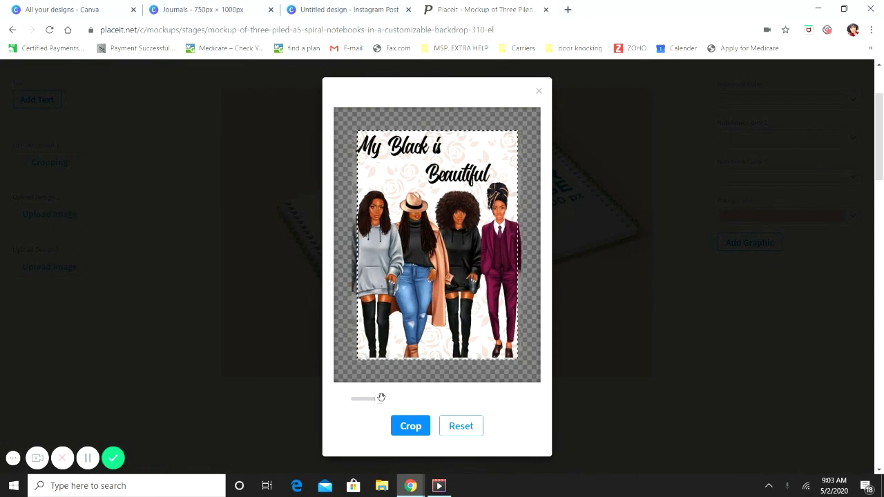
{"action": "left_click", "coordinate": [408, 426]}
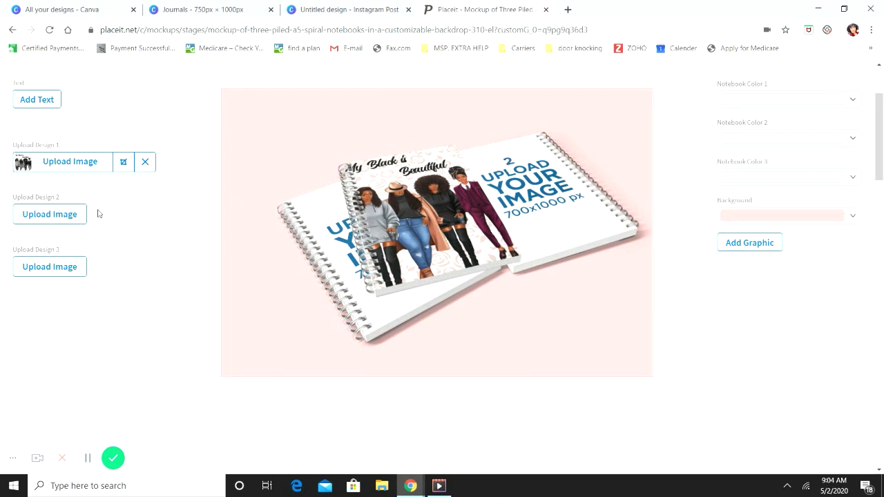
Cover the second notebook with the 'You Got This' design, slightly enlarged and cropped
{"action": "left_click", "coordinate": [62, 214]}
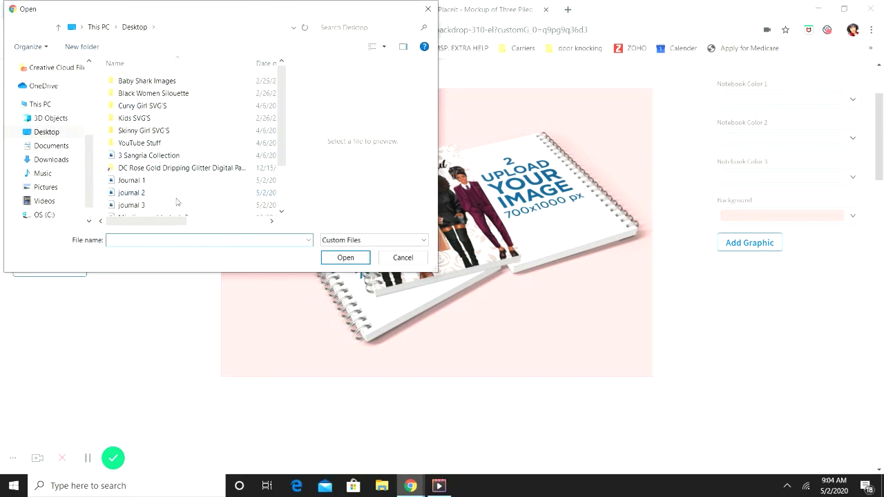
{"action": "left_click", "coordinate": [177, 203]}
{"action": "left_click", "coordinate": [346, 257]}
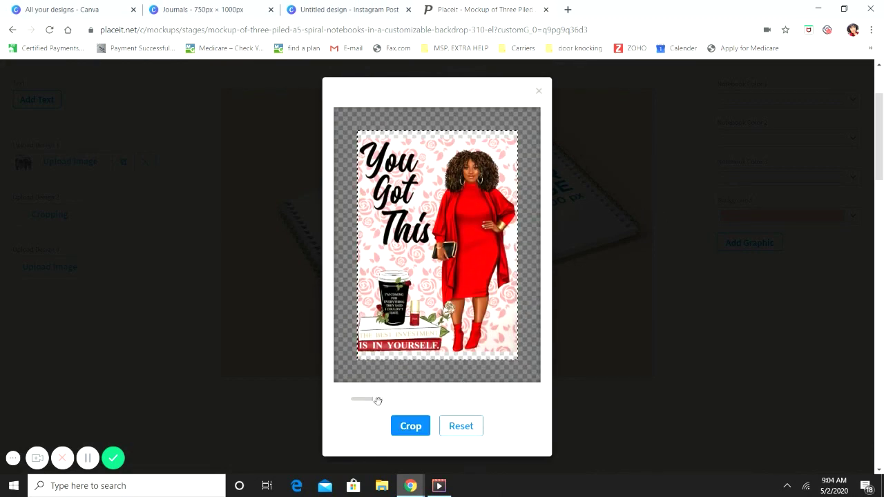
{"action": "left_click_drag", "start_coordinate": [378, 401], "coordinate": [380, 401]}
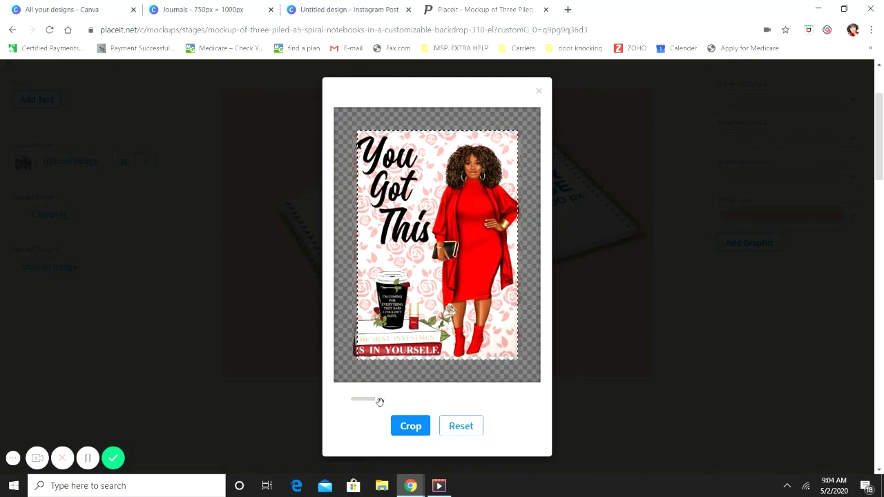
{"action": "left_click", "coordinate": [416, 425]}
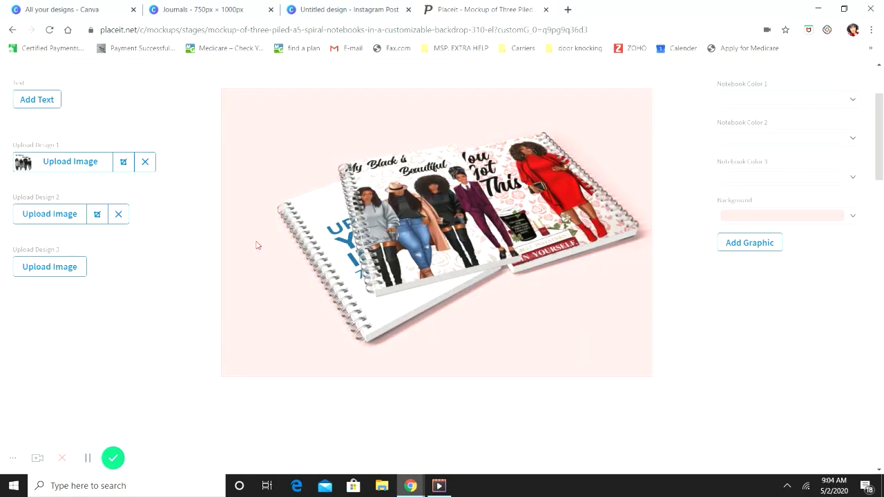
Cover the third notebook with the 'Know Your Worth' design, slightly enlarged and cropped
{"action": "left_click", "coordinate": [51, 266]}
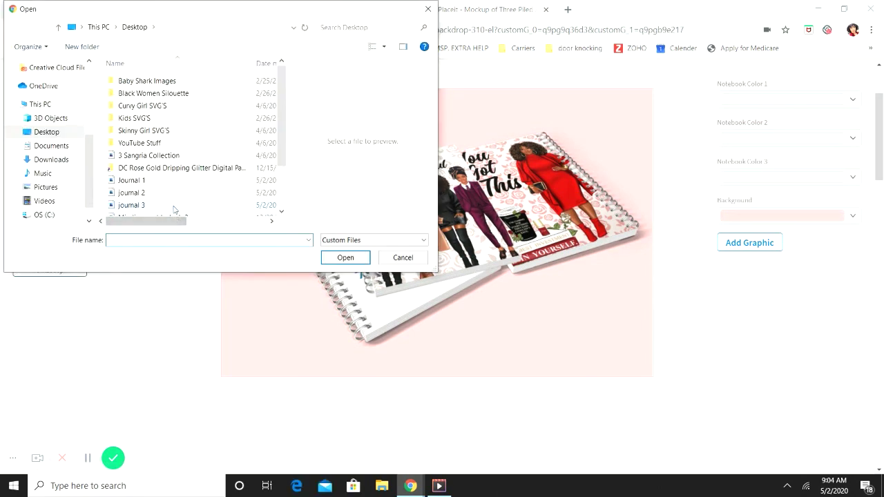
{"action": "left_click", "coordinate": [174, 205]}
{"action": "left_click", "coordinate": [339, 257]}
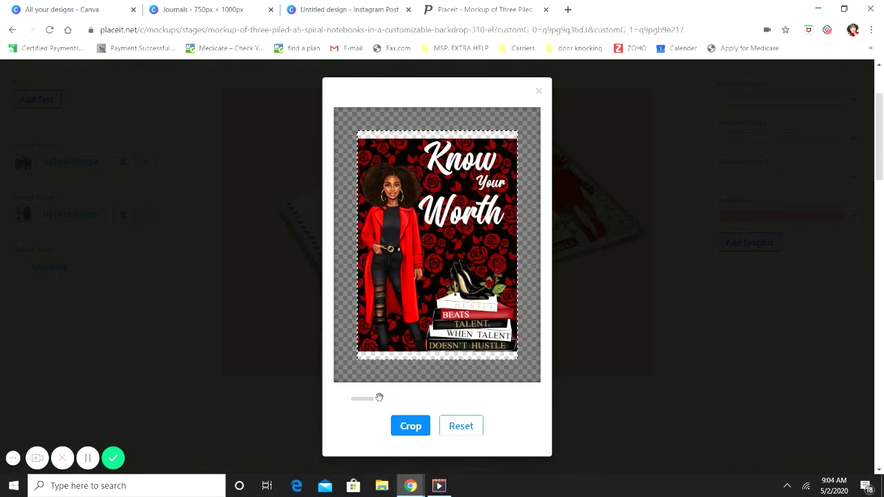
{"action": "left_click_drag", "start_coordinate": [379, 397], "coordinate": [383, 398]}
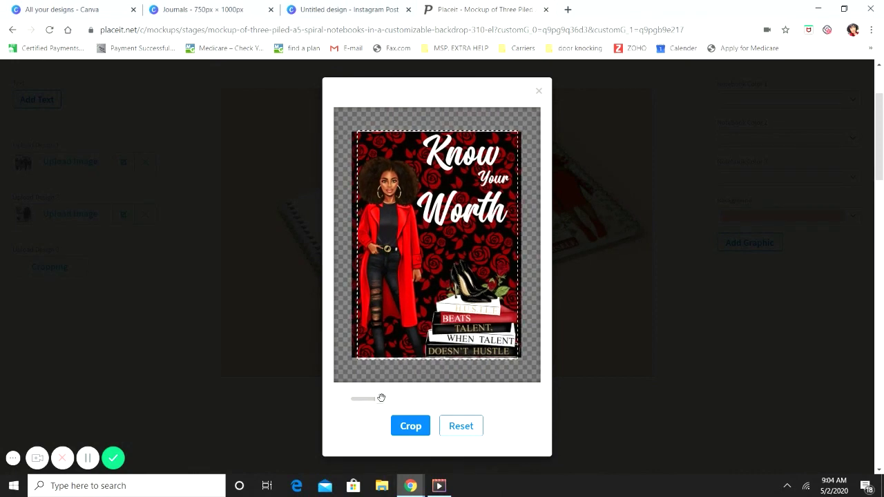
{"action": "left_click", "coordinate": [409, 426]}
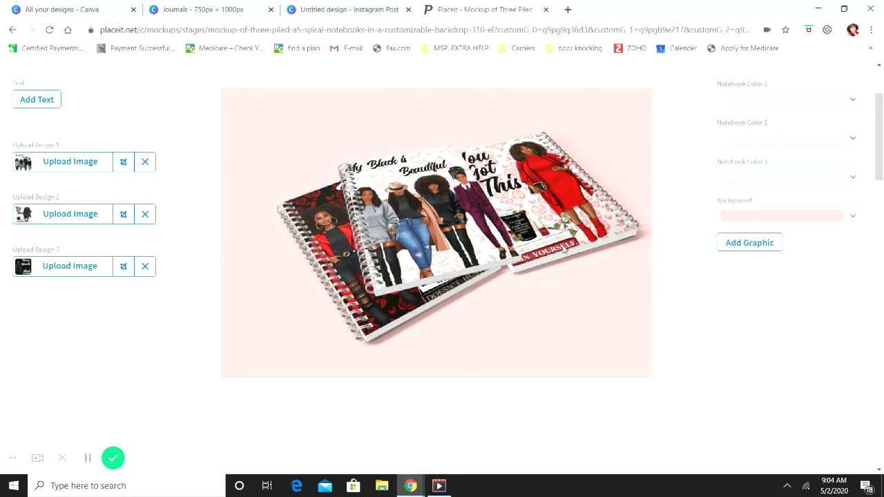
Switch the mockup backdrop to white after trying black, and add the emblem graphic
{"action": "scroll", "coordinate": [574, 294], "scroll_direction": "up", "scroll_amount": 1}
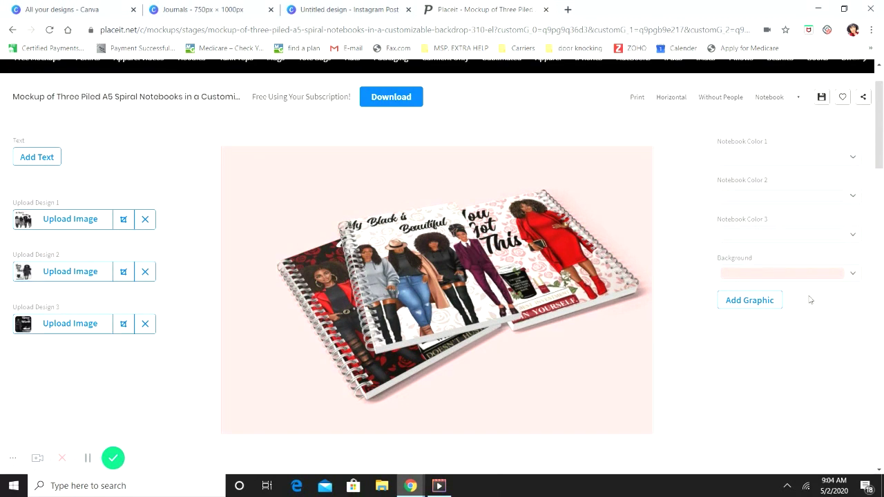
{"action": "left_click", "coordinate": [853, 277]}
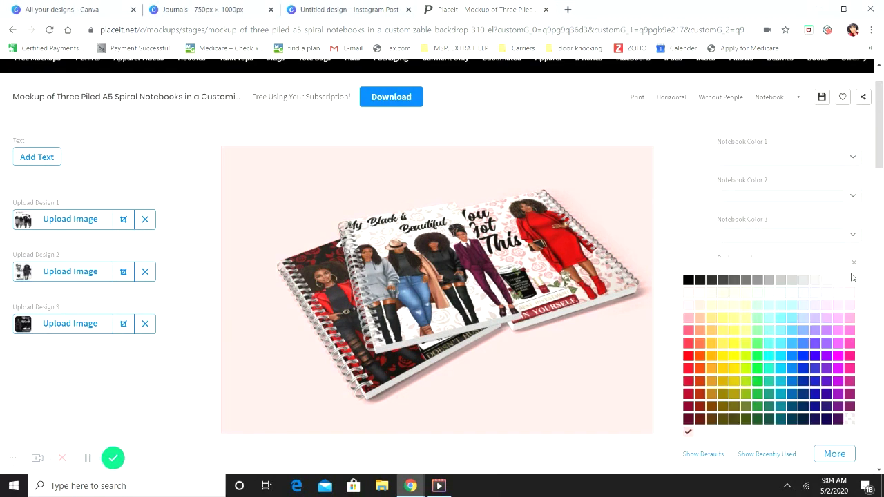
{"action": "left_click", "coordinate": [689, 280]}
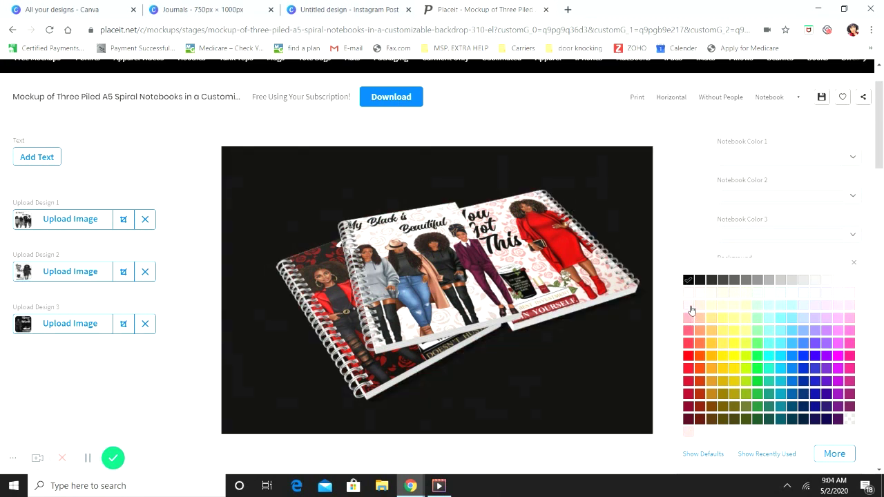
{"action": "left_click", "coordinate": [689, 306]}
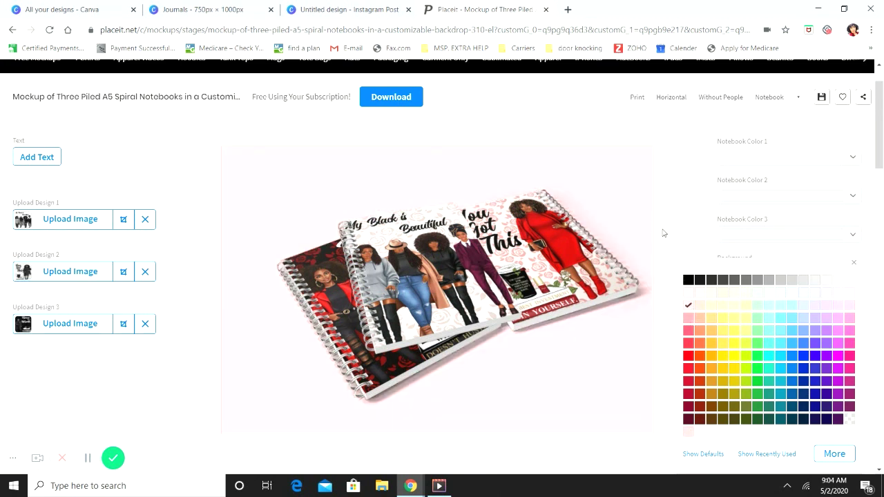
{"action": "left_click", "coordinate": [683, 195]}
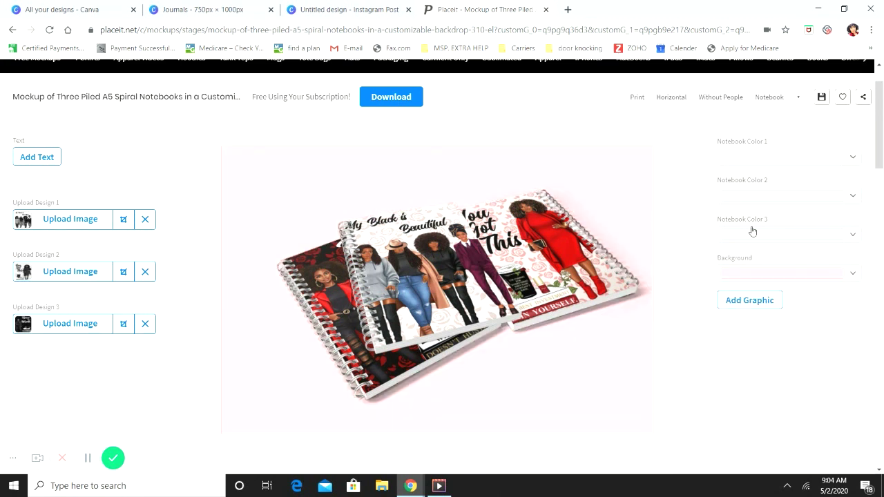
{"action": "left_click", "coordinate": [747, 311]}
Try a custom image for the graphic, cancel it, and glance at the graphic colour options
{"action": "left_click", "coordinate": [745, 439]}
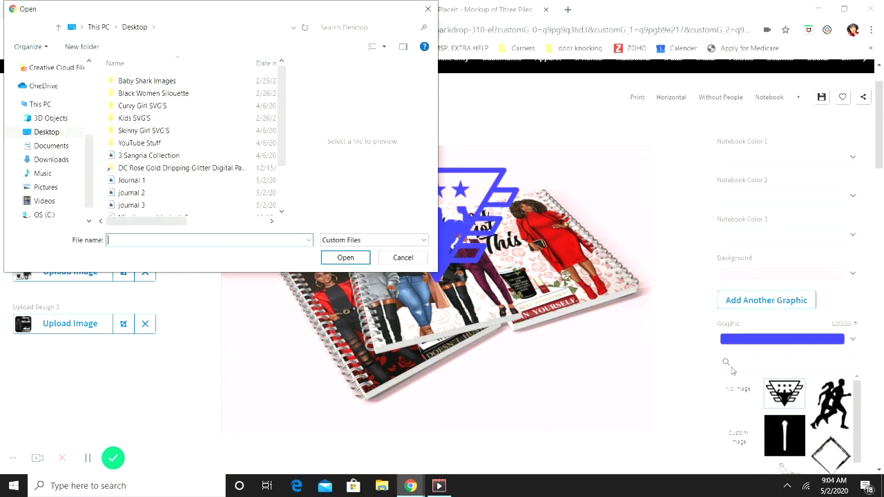
{"action": "left_click", "coordinate": [428, 9]}
{"action": "scroll", "coordinate": [840, 311], "scroll_direction": "up", "scroll_amount": 2}
{"action": "scroll", "coordinate": [836, 317], "scroll_direction": "down", "scroll_amount": 3}
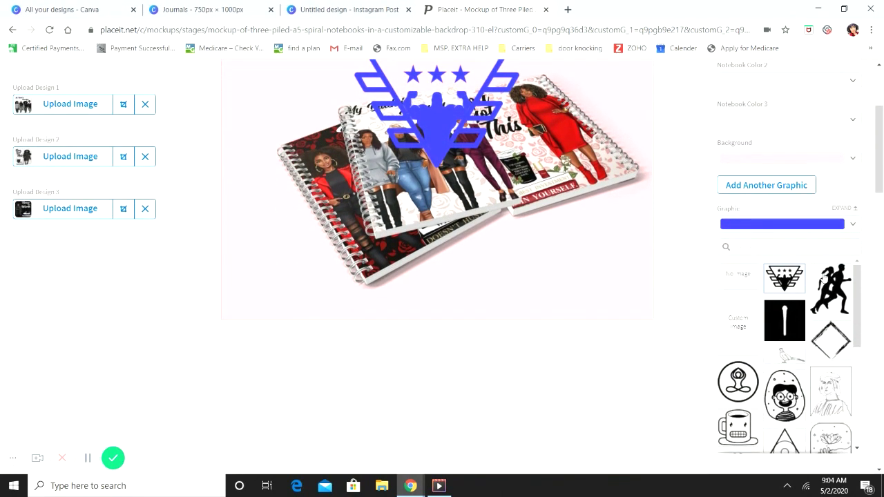
{"action": "left_click", "coordinate": [856, 228]}
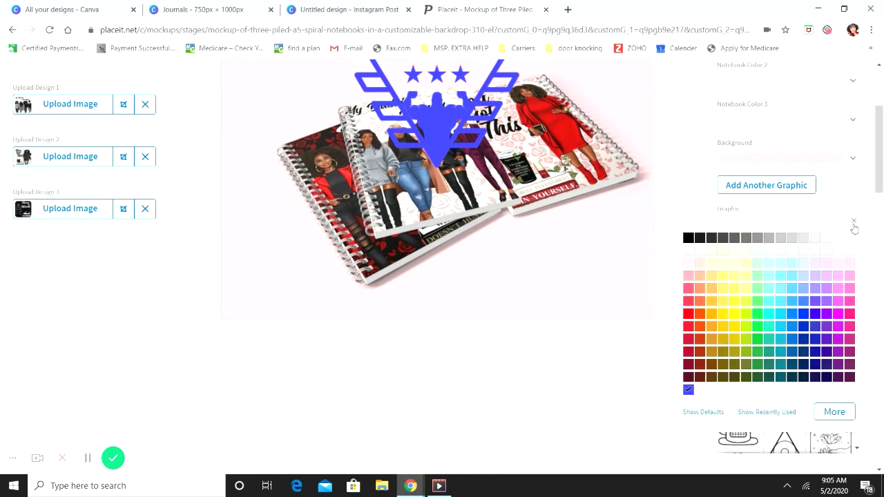
{"action": "left_click", "coordinate": [854, 221]}
Browse the Desktop for a custom graphic image, then cancel without choosing one
{"action": "left_click", "coordinate": [738, 321]}
{"action": "scroll", "coordinate": [179, 130], "scroll_direction": "down", "scroll_amount": 2}
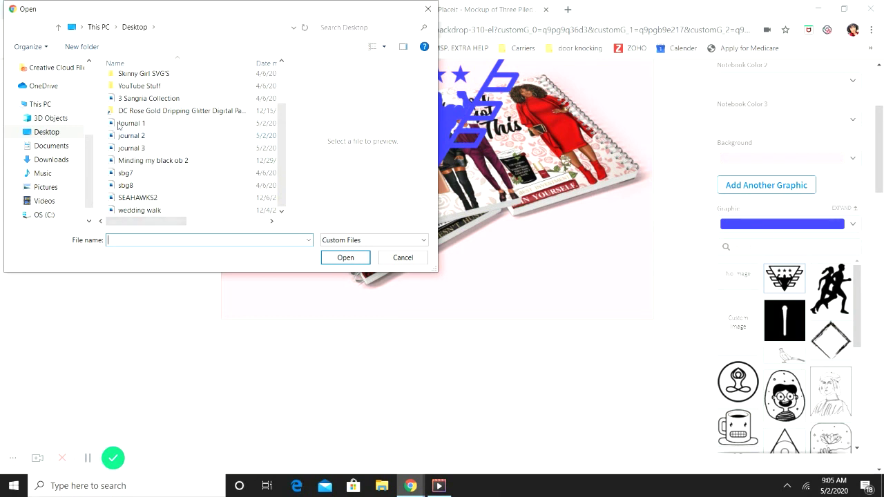
{"action": "scroll", "coordinate": [108, 110], "scroll_direction": "up", "scroll_amount": 4}
{"action": "scroll", "coordinate": [58, 103], "scroll_direction": "up", "scroll_amount": 1}
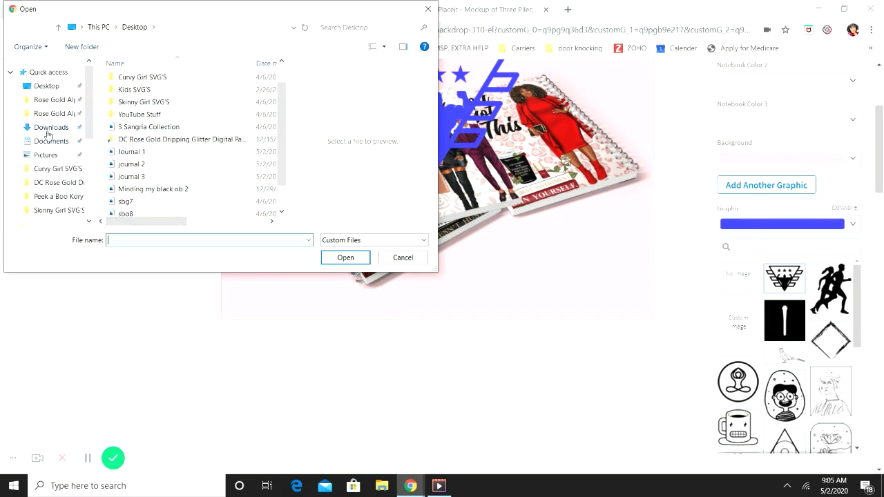
{"action": "left_click", "coordinate": [46, 86]}
{"action": "scroll", "coordinate": [203, 114], "scroll_direction": "down", "scroll_amount": 2}
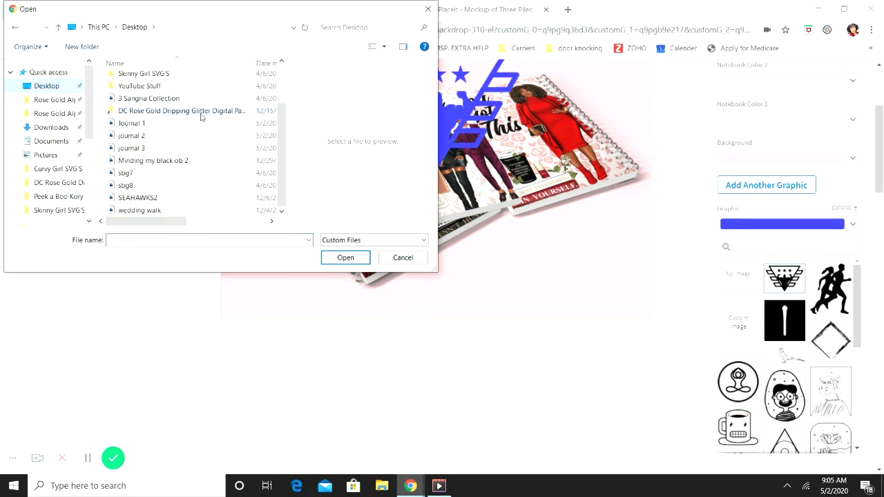
{"action": "scroll", "coordinate": [195, 148], "scroll_direction": "up", "scroll_amount": 2}
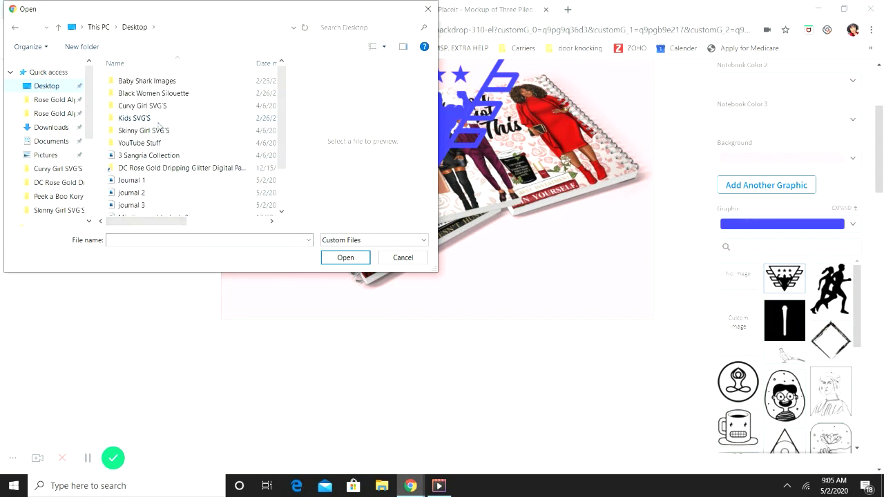
{"action": "scroll", "coordinate": [29, 110], "scroll_direction": "down", "scroll_amount": 1}
{"action": "scroll", "coordinate": [29, 111], "scroll_direction": "up", "scroll_amount": 1}
{"action": "left_click", "coordinate": [415, 261]}
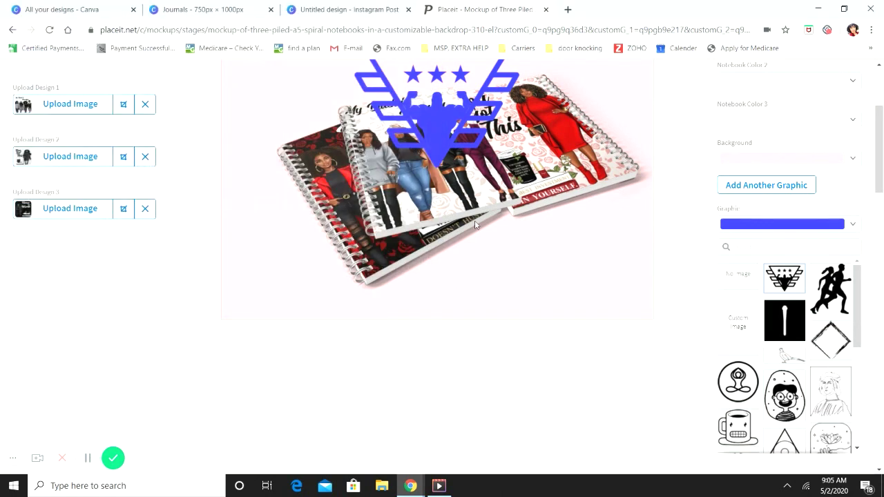
Drag the emblem around the preview, then set the graphic to No Image to remove it
{"action": "scroll", "coordinate": [475, 220], "scroll_direction": "up", "scroll_amount": 2}
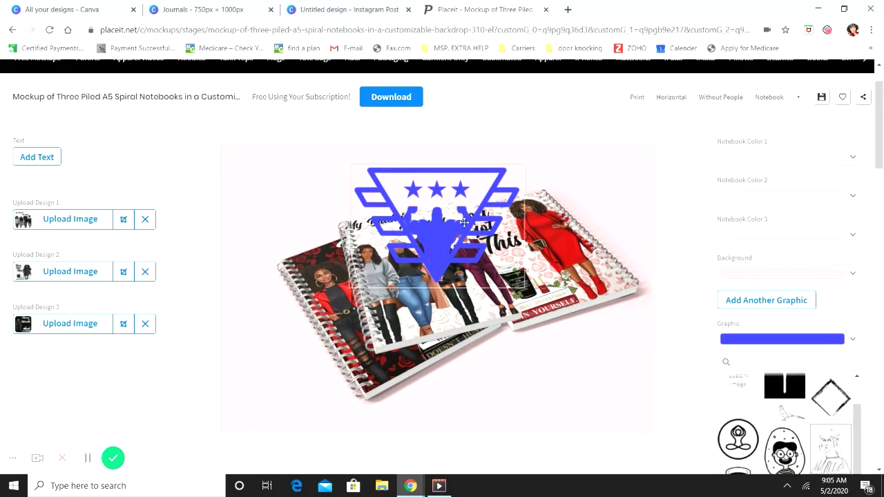
{"action": "left_click_drag", "start_coordinate": [517, 280], "coordinate": [453, 174]}
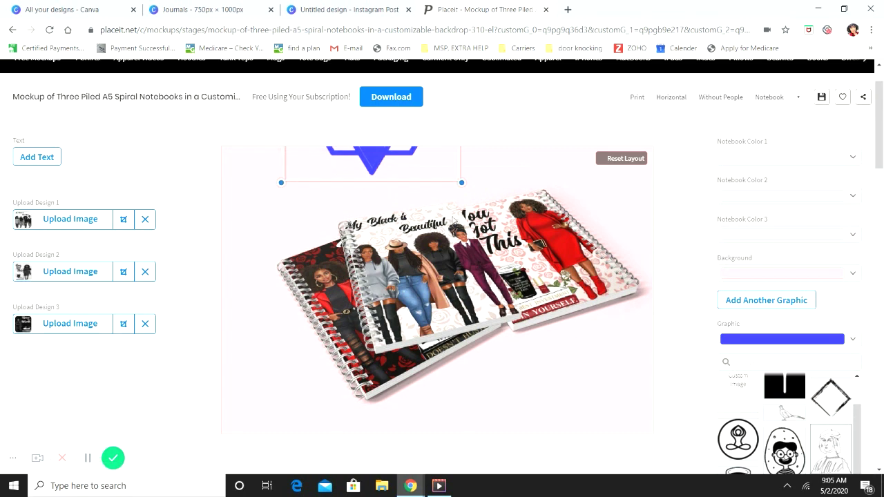
{"action": "left_click_drag", "start_coordinate": [403, 158], "coordinate": [624, 456]}
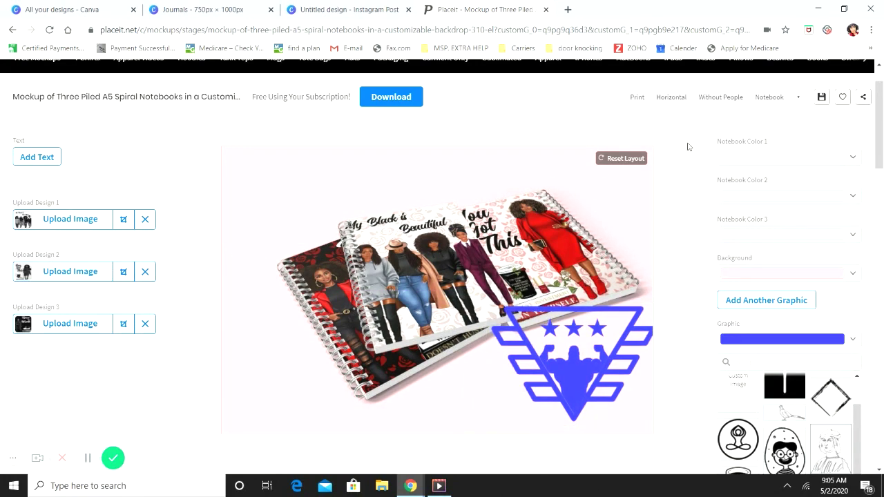
{"action": "scroll", "coordinate": [822, 271], "scroll_direction": "down", "scroll_amount": 3}
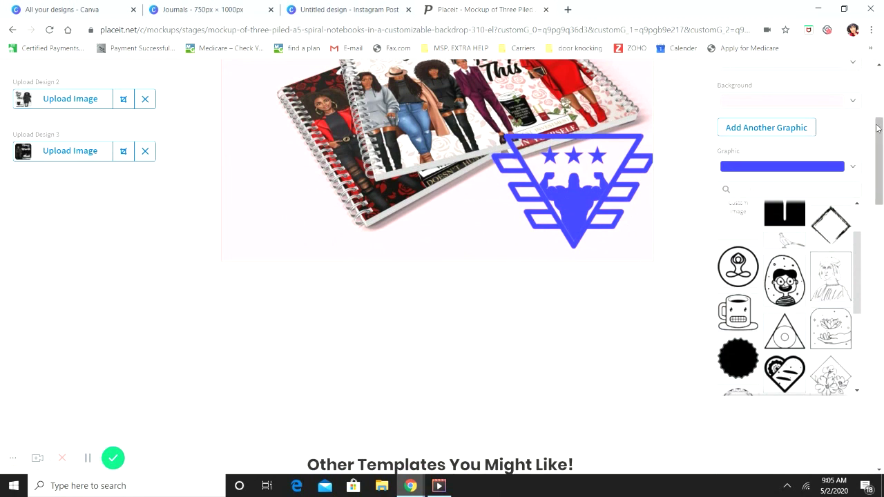
{"action": "scroll", "coordinate": [763, 233], "scroll_direction": "up", "scroll_amount": 1}
{"action": "scroll", "coordinate": [763, 233], "scroll_direction": "up", "scroll_amount": 1}
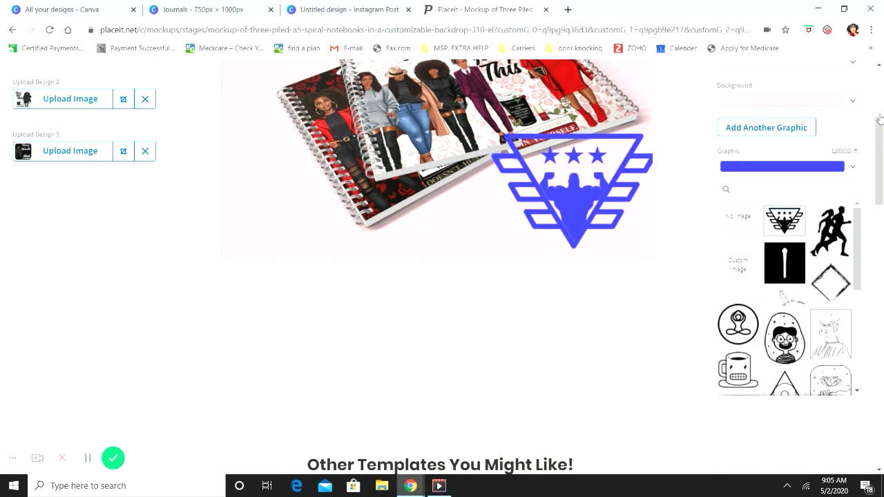
{"action": "left_click", "coordinate": [856, 168]}
Dismiss the antivirus notification and scroll through the notebook mockup editor
{"action": "scroll", "coordinate": [825, 158], "scroll_direction": "up", "scroll_amount": 3}
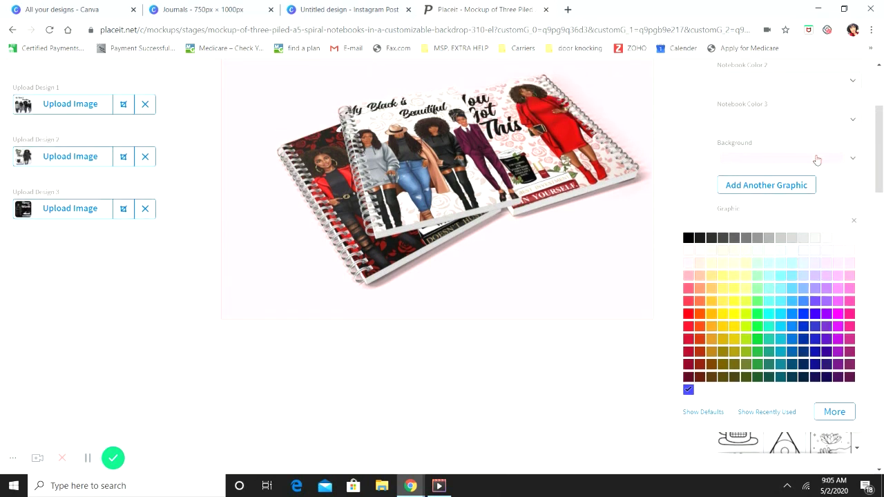
{"action": "scroll", "coordinate": [548, 245], "scroll_direction": "down", "scroll_amount": 1}
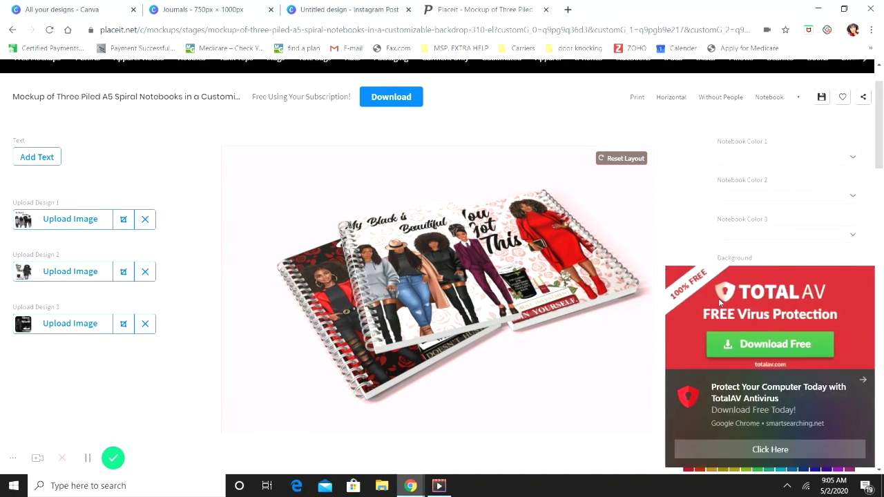
{"action": "left_click", "coordinate": [864, 382]}
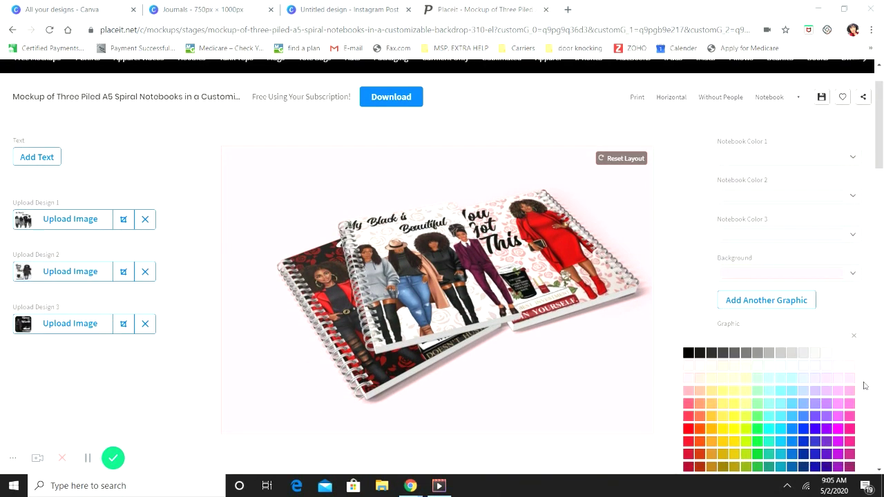
{"action": "scroll", "coordinate": [622, 235], "scroll_direction": "up", "scroll_amount": 1}
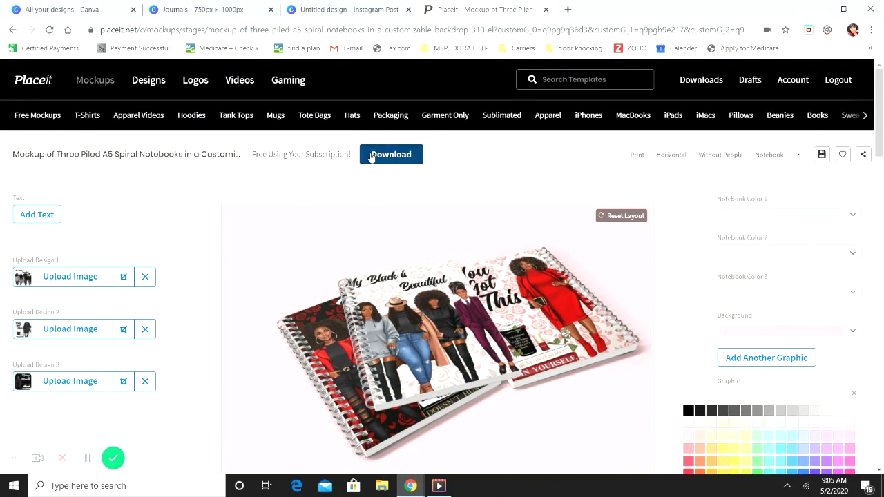
{"action": "scroll", "coordinate": [522, 293], "scroll_direction": "down", "scroll_amount": 1}
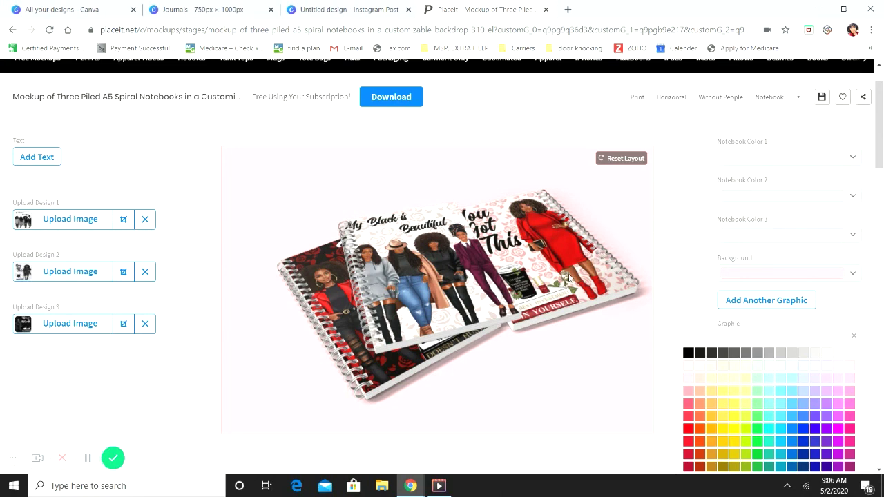
{"action": "scroll", "coordinate": [568, 277], "scroll_direction": "down", "scroll_amount": 1}
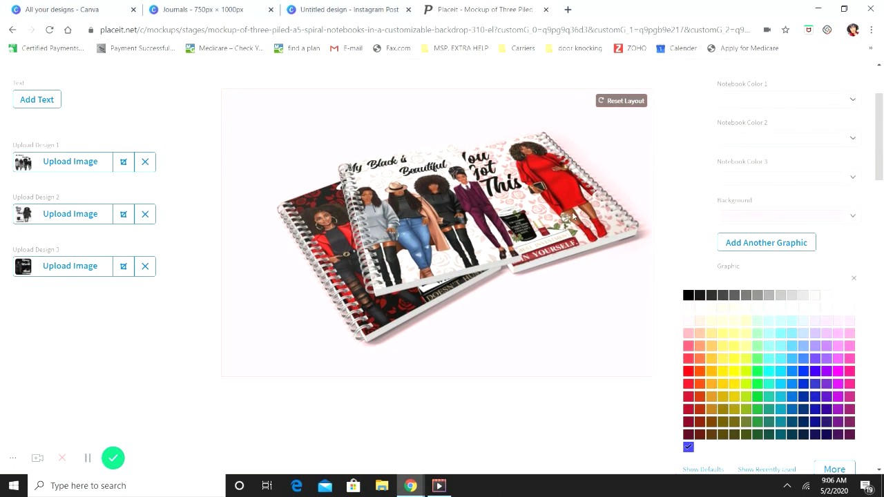
{"action": "scroll", "coordinate": [591, 181], "scroll_direction": "up", "scroll_amount": 2}
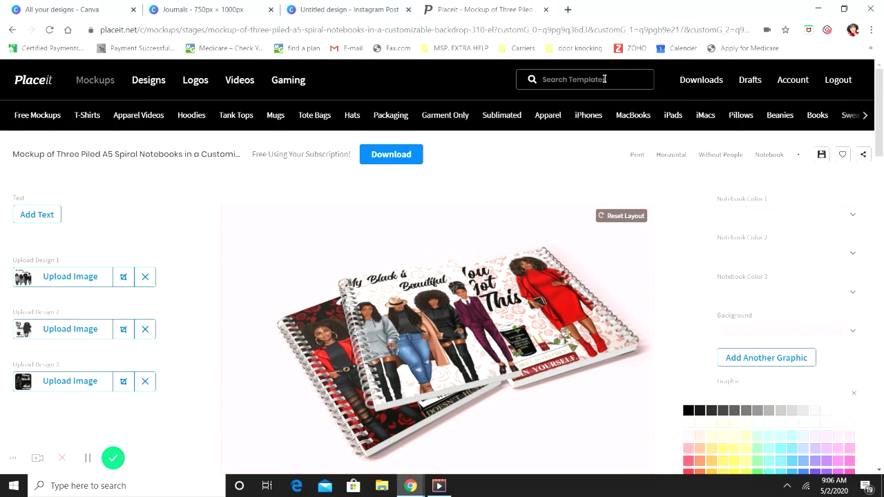
{"action": "scroll", "coordinate": [586, 230], "scroll_direction": "down", "scroll_amount": 1}
{"action": "scroll", "coordinate": [586, 230], "scroll_direction": "up", "scroll_amount": 1}
Search templates for 'journal' and open the spiral notebook on a pedestal mockup
{"action": "left_click", "coordinate": [611, 79]}
{"action": "type", "text": "journal"}
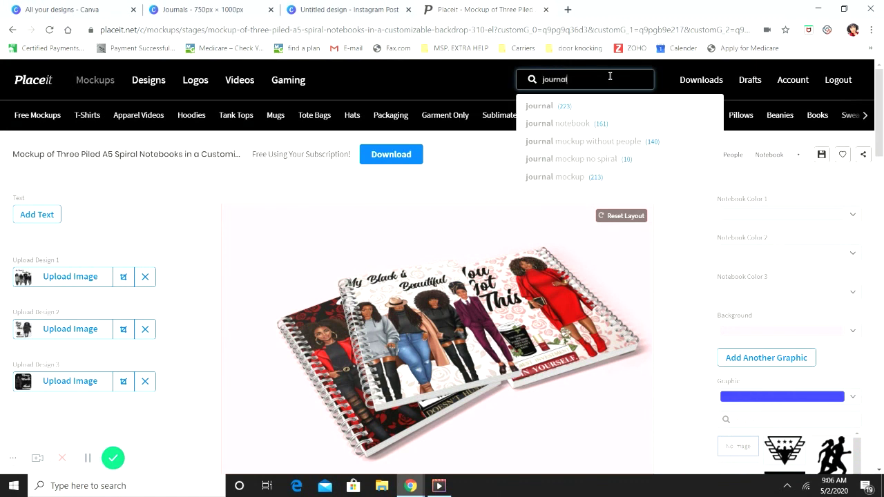
{"action": "key", "text": "Return"}
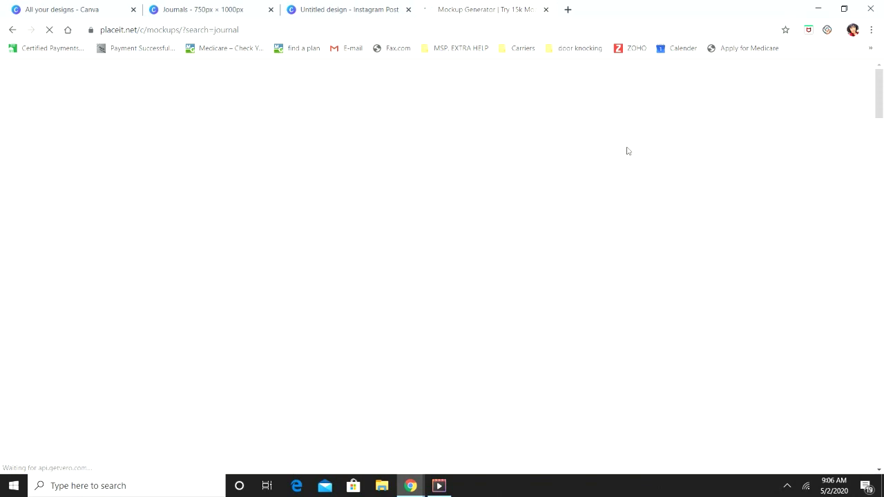
{"action": "scroll", "coordinate": [604, 221], "scroll_direction": "down", "scroll_amount": 4}
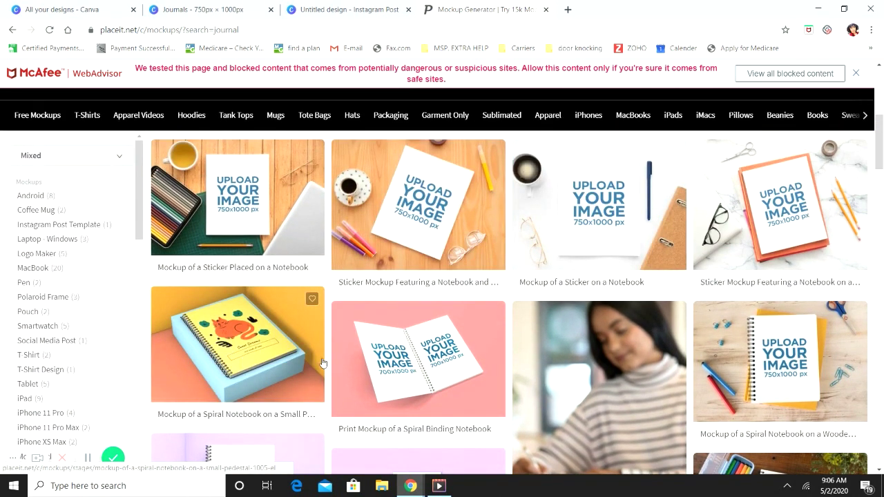
{"action": "left_click", "coordinate": [261, 362]}
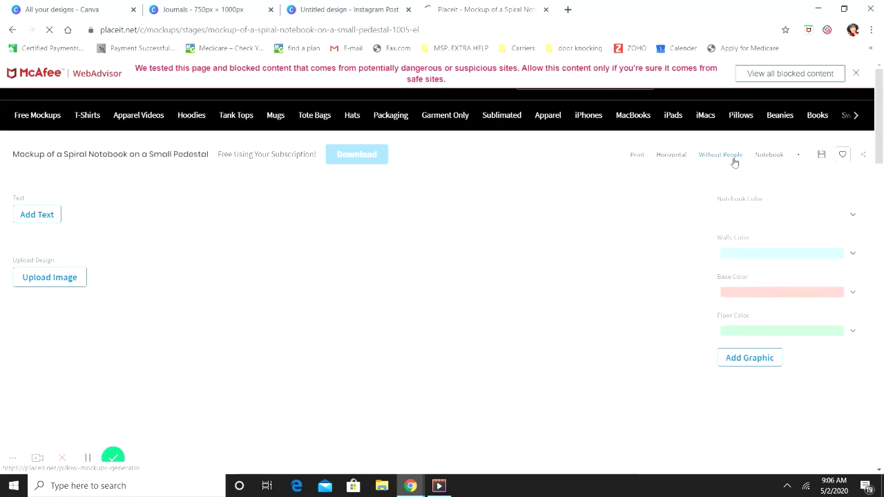
Close the McAfee WebAdvisor warning bar to reveal the mockup editor
{"action": "scroll", "coordinate": [695, 199], "scroll_direction": "down", "scroll_amount": 1}
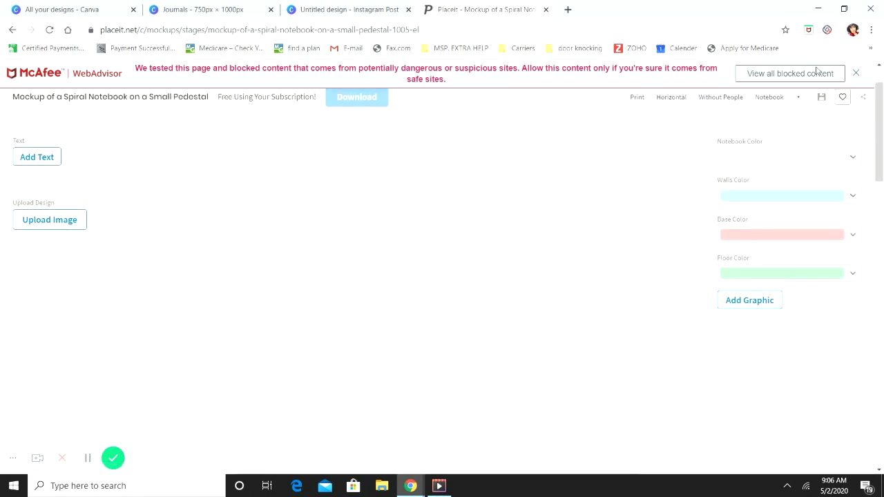
{"action": "left_click", "coordinate": [858, 75]}
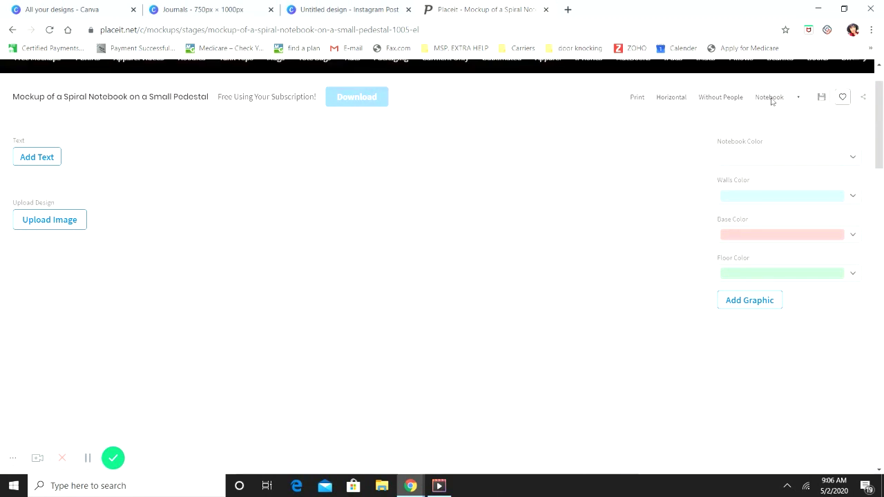
{"action": "scroll", "coordinate": [543, 236], "scroll_direction": "down", "scroll_amount": 1}
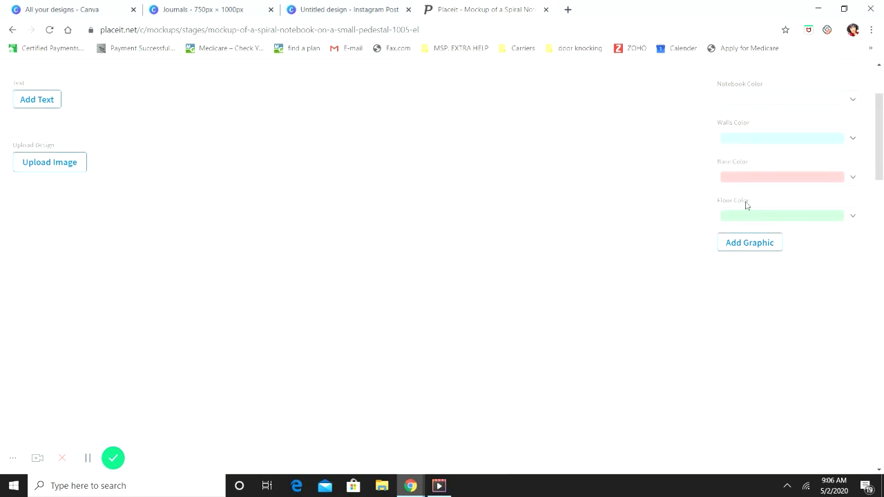
Upload 'journal 3' onto the spiral notebook, enlarge it slightly, shift it right, and crop
{"action": "left_click", "coordinate": [47, 164]}
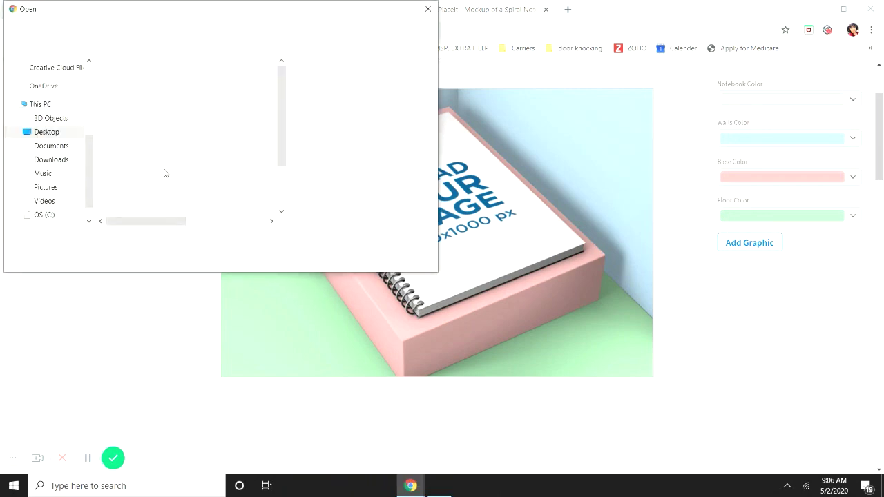
{"action": "left_click", "coordinate": [181, 205]}
{"action": "left_click", "coordinate": [345, 257]}
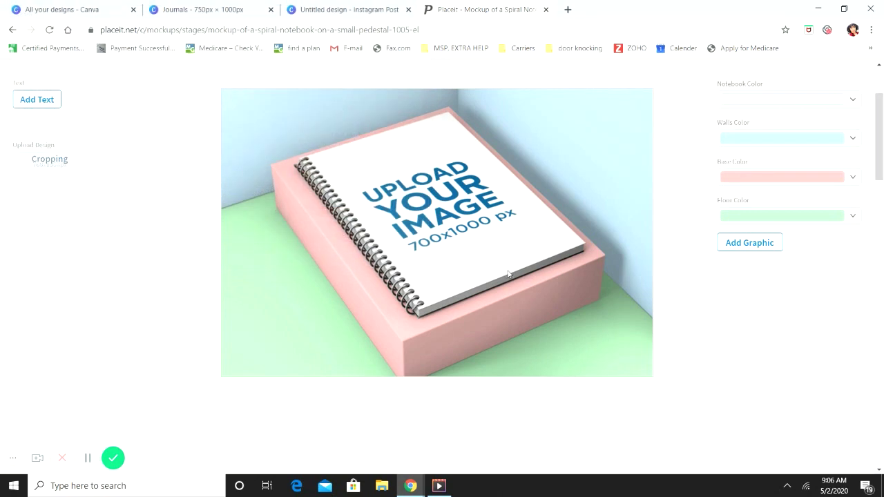
{"action": "left_click_drag", "start_coordinate": [381, 399], "coordinate": [385, 398]}
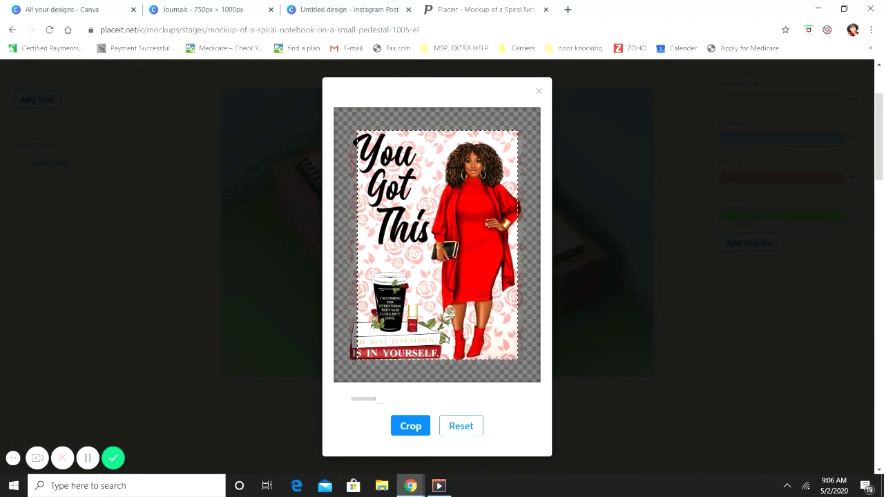
{"action": "left_click_drag", "start_coordinate": [445, 338], "coordinate": [452, 339]}
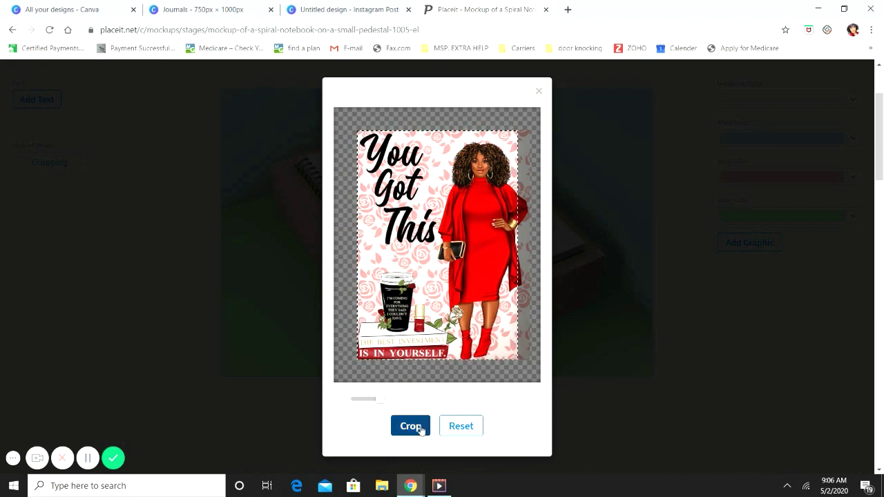
{"action": "left_click", "coordinate": [410, 427]}
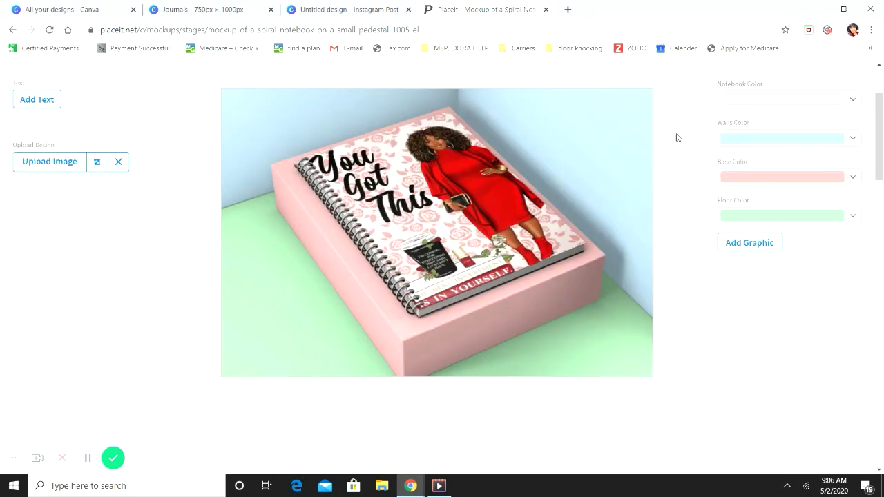
Make the walls light pink and the floor a pale colour
{"action": "left_click", "coordinate": [856, 139]}
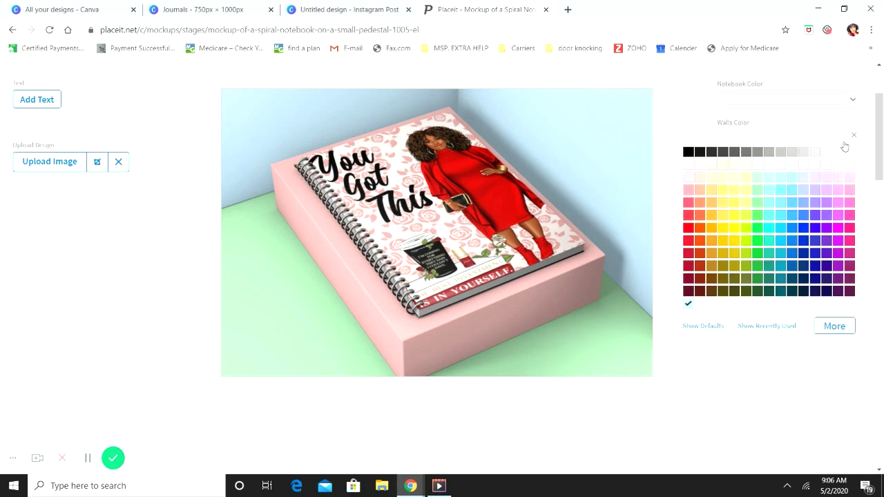
{"action": "left_click", "coordinate": [688, 178]}
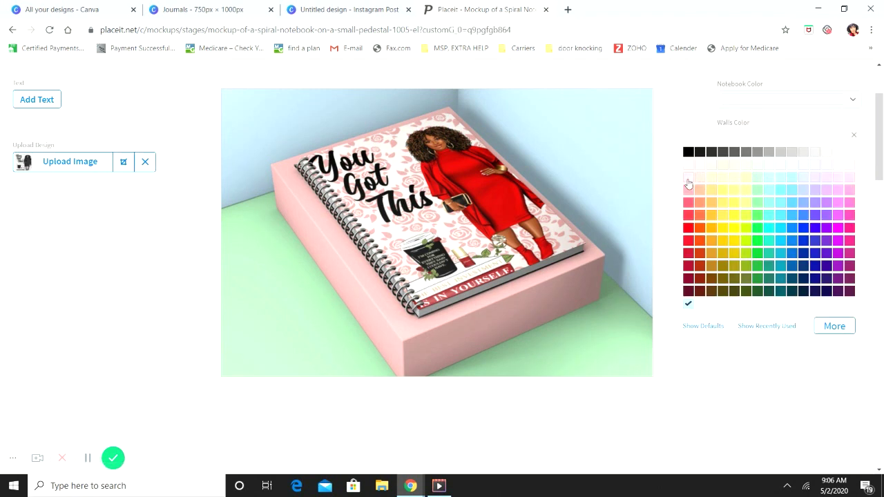
{"action": "left_click", "coordinate": [765, 388]}
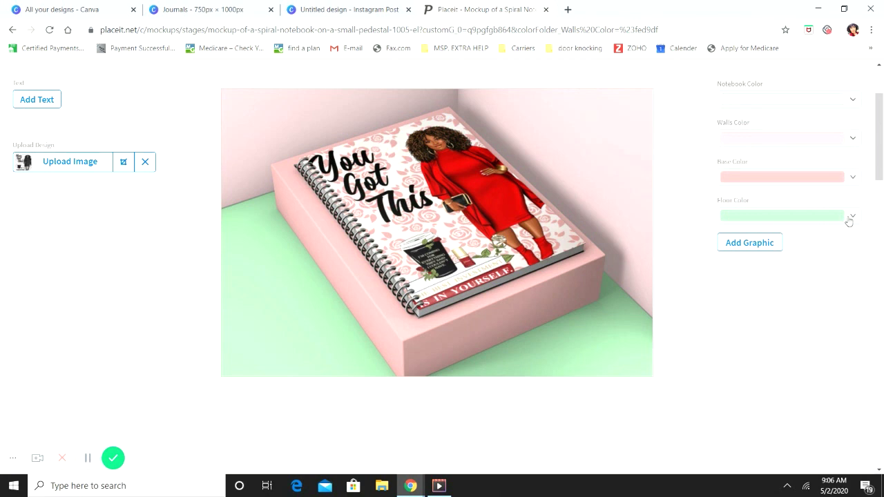
{"action": "left_click", "coordinate": [854, 217]}
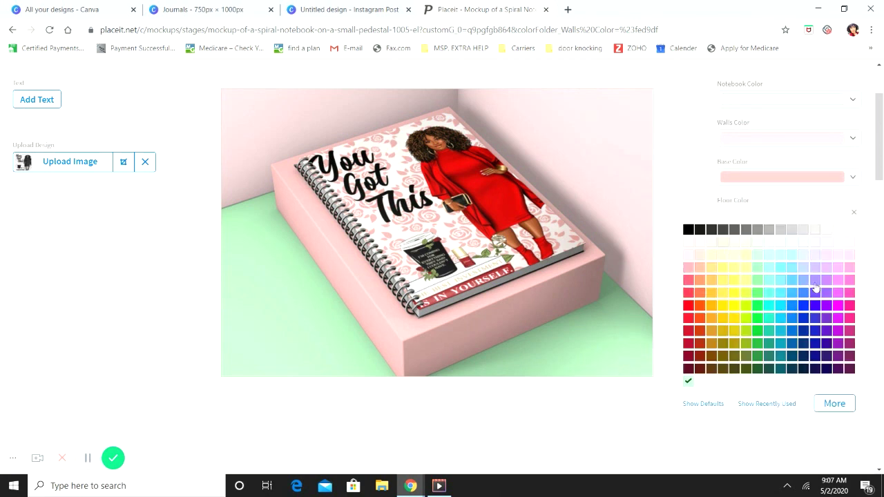
{"action": "left_click", "coordinate": [691, 256]}
{"action": "scroll", "coordinate": [589, 244], "scroll_direction": "up", "scroll_amount": 1}
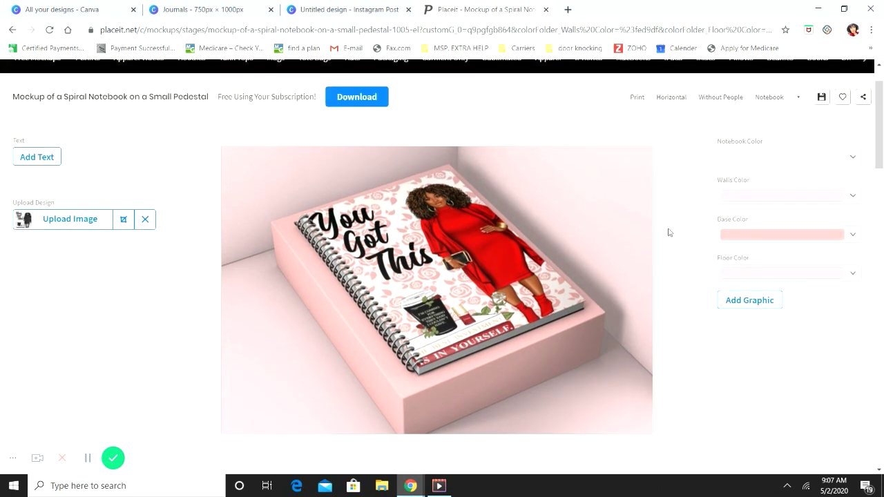
Set the pedestal base colour to black
{"action": "left_click", "coordinate": [851, 238]}
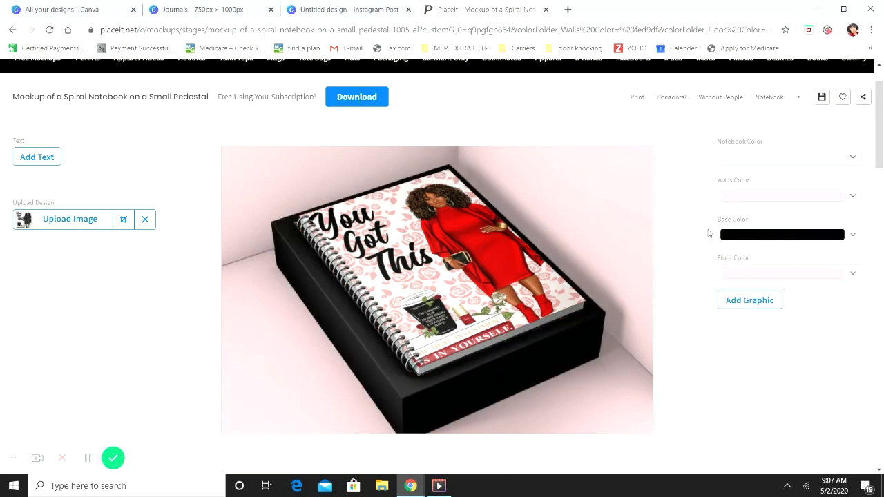
{"action": "scroll", "coordinate": [729, 304], "scroll_direction": "down", "scroll_amount": 1}
{"action": "scroll", "coordinate": [728, 300], "scroll_direction": "up", "scroll_amount": 1}
{"action": "scroll", "coordinate": [457, 306], "scroll_direction": "down", "scroll_amount": 1}
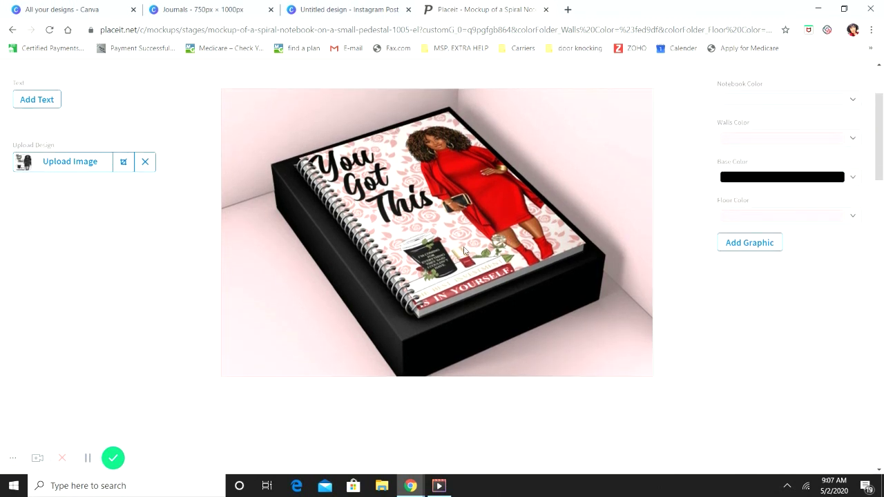
{"action": "scroll", "coordinate": [573, 228], "scroll_direction": "up", "scroll_amount": 2}
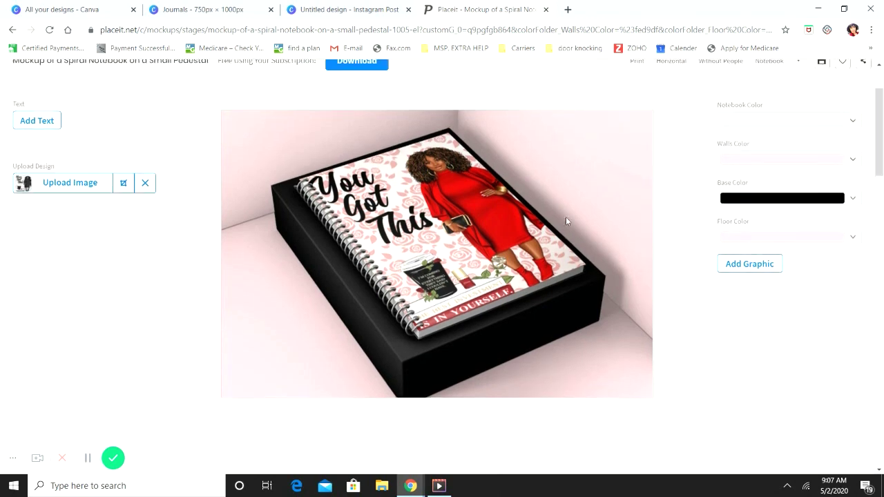
{"action": "scroll", "coordinate": [640, 231], "scroll_direction": "down", "scroll_amount": 1}
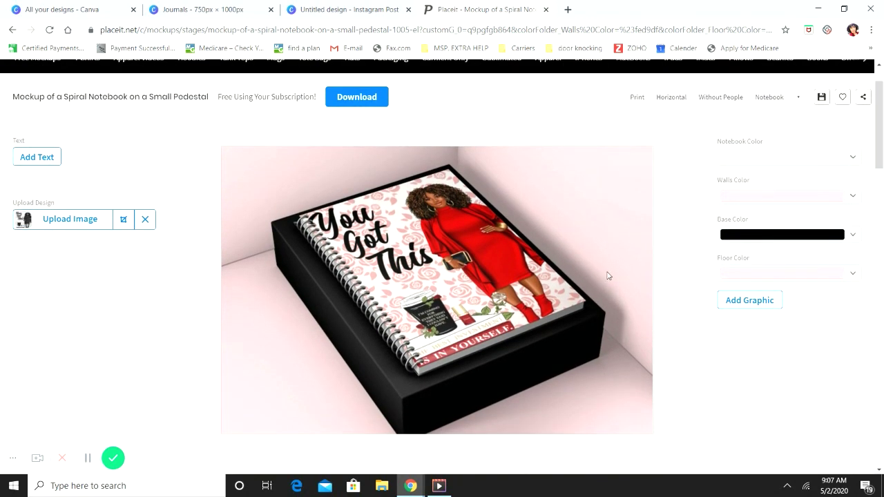
{"action": "scroll", "coordinate": [608, 276], "scroll_direction": "down", "scroll_amount": 1}
{"action": "scroll", "coordinate": [597, 314], "scroll_direction": "up", "scroll_amount": 1}
{"action": "scroll", "coordinate": [522, 248], "scroll_direction": "up", "scroll_amount": 1}
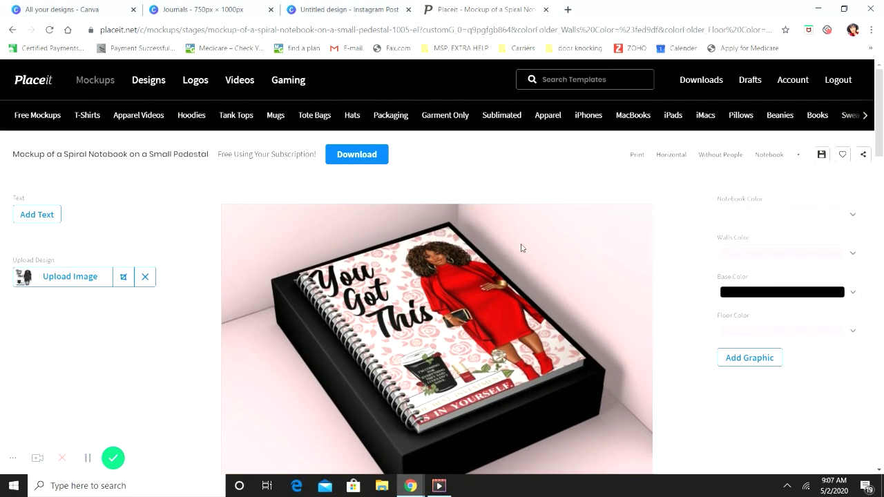
{"action": "scroll", "coordinate": [523, 249], "scroll_direction": "down", "scroll_amount": 1}
{"action": "scroll", "coordinate": [663, 190], "scroll_direction": "up", "scroll_amount": 1}
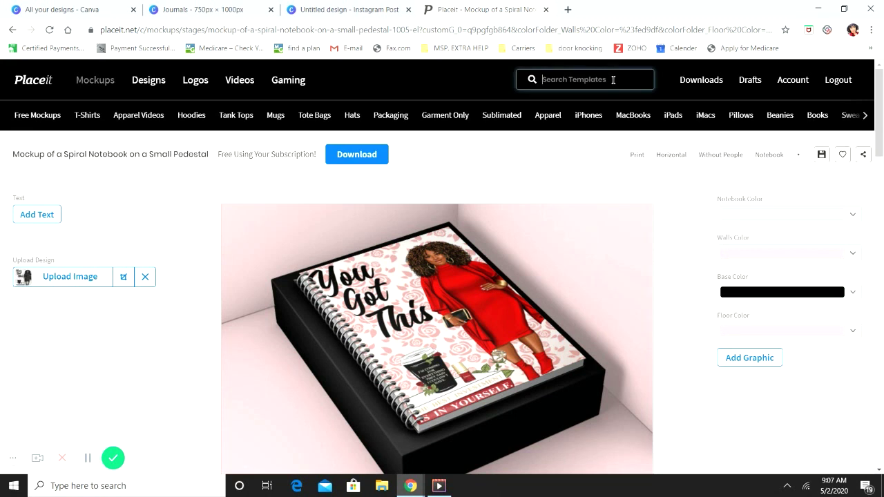
Search templates for 'shirts' and open the T-shirt over a minimalist surface mockup
{"action": "type", "text": "st"}
{"action": "key", "text": "BackSpace"}
{"action": "type", "text": "hirts"}
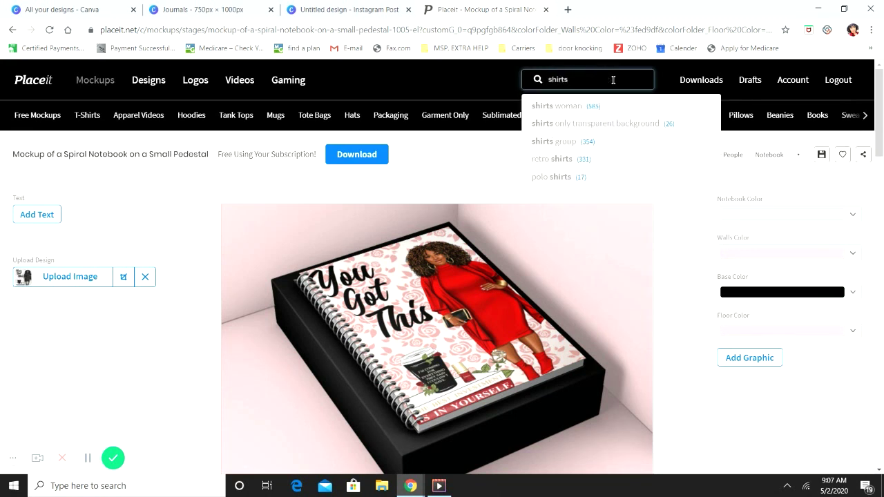
{"action": "key", "text": "Return"}
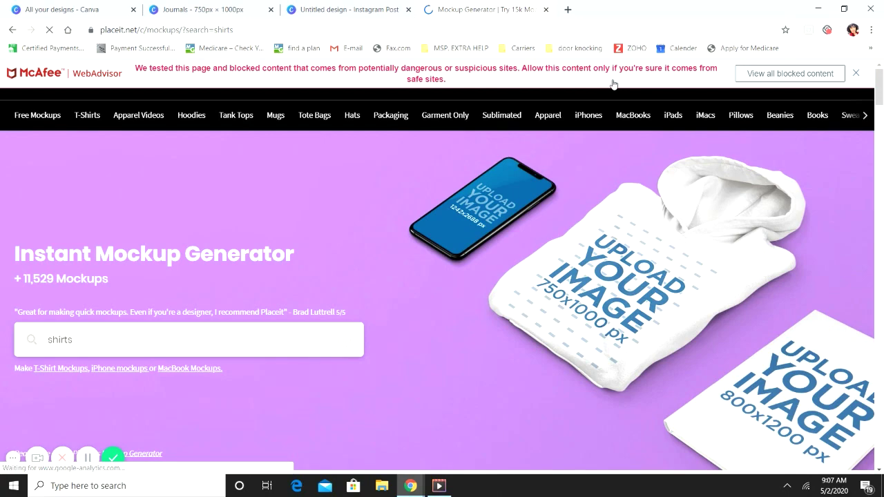
{"action": "scroll", "coordinate": [708, 259], "scroll_direction": "down", "scroll_amount": 3}
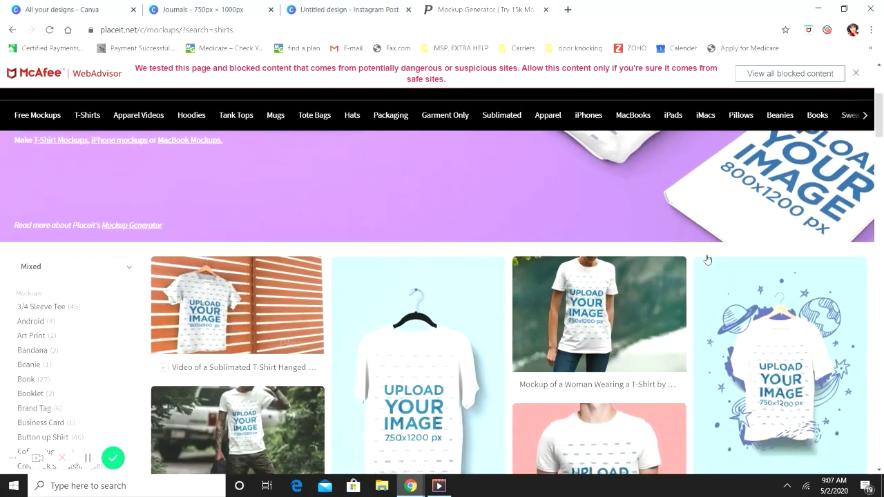
{"action": "scroll", "coordinate": [708, 259], "scroll_direction": "down", "scroll_amount": 5}
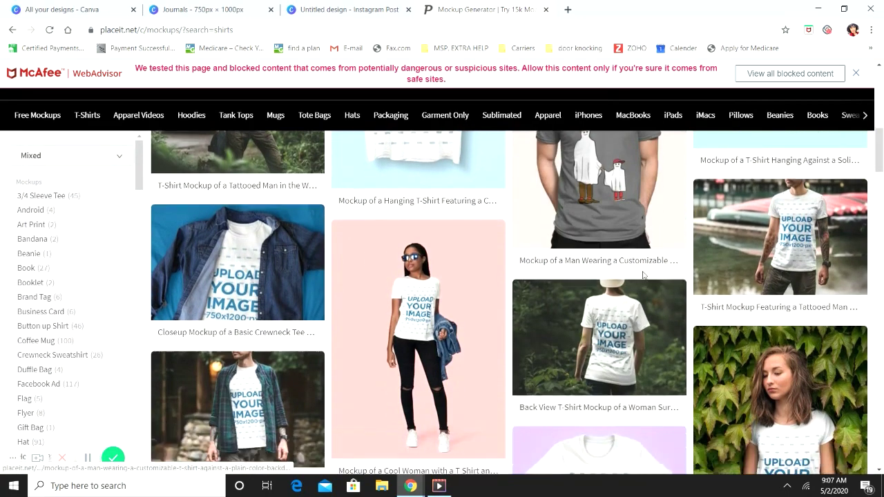
{"action": "scroll", "coordinate": [644, 276], "scroll_direction": "down", "scroll_amount": 5}
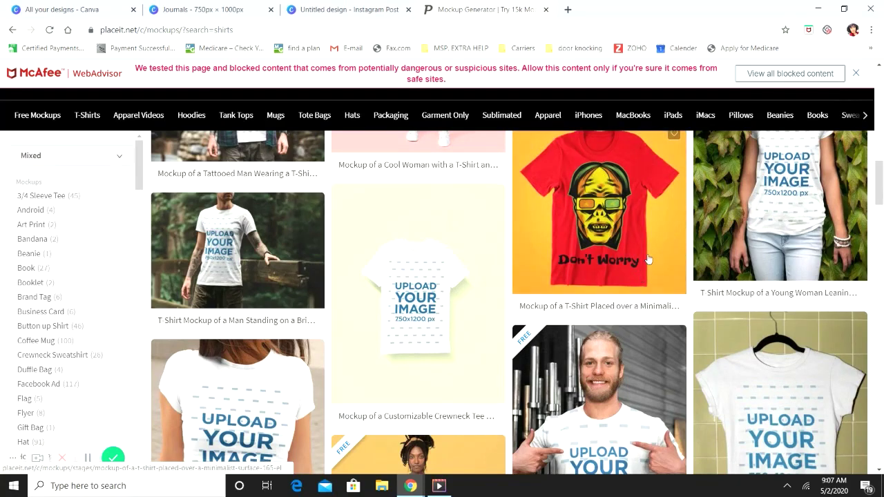
{"action": "left_click", "coordinate": [648, 218]}
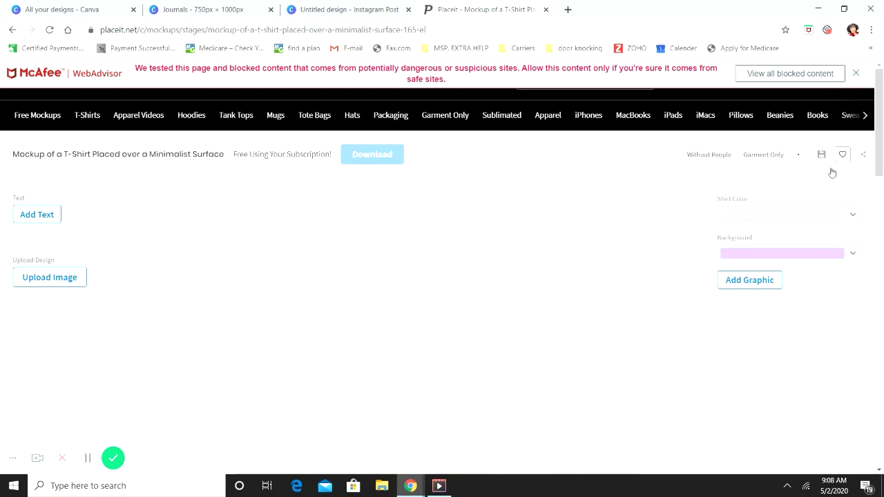
Start uploading a design image for the T-shirt mockup
{"action": "scroll", "coordinate": [756, 264], "scroll_direction": "down", "scroll_amount": 3}
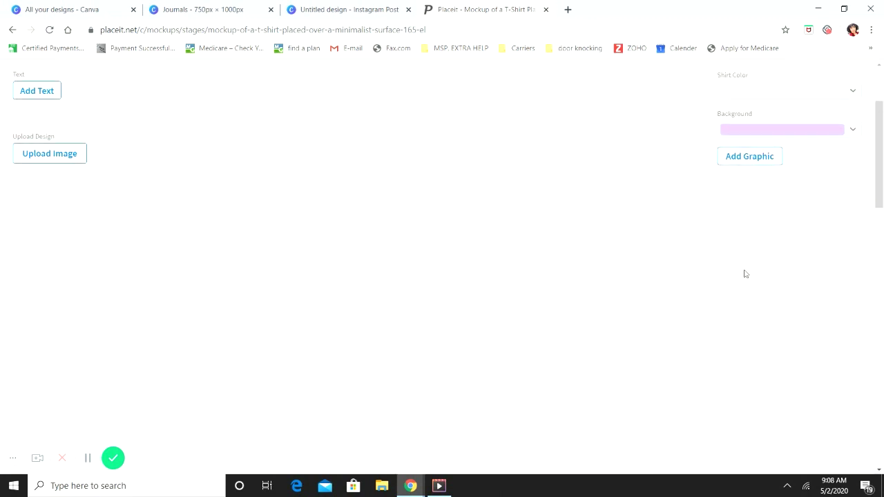
{"action": "scroll", "coordinate": [740, 275], "scroll_direction": "up", "scroll_amount": 2}
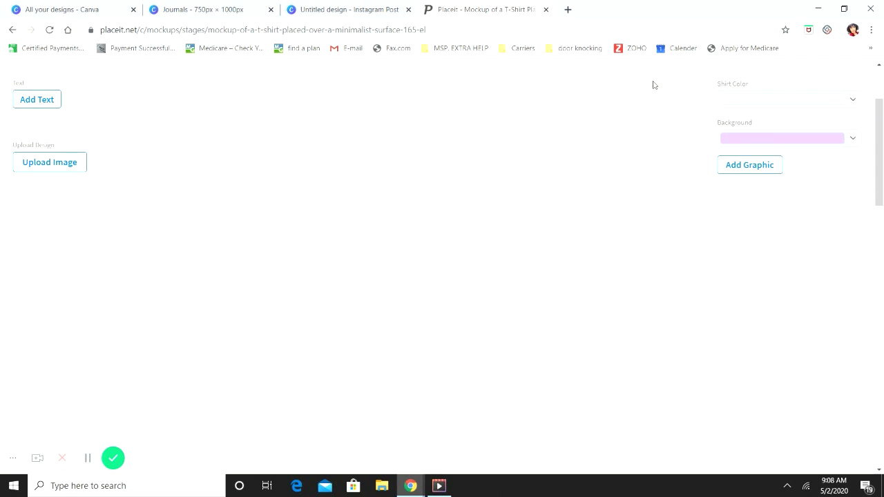
{"action": "scroll", "coordinate": [581, 205], "scroll_direction": "up", "scroll_amount": 1}
{"action": "scroll", "coordinate": [571, 207], "scroll_direction": "down", "scroll_amount": 2}
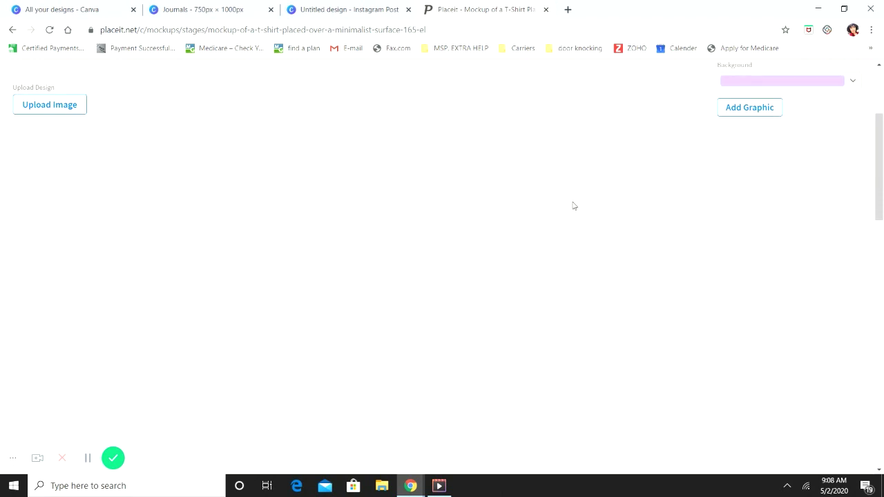
{"action": "scroll", "coordinate": [572, 208], "scroll_direction": "up", "scroll_amount": 3}
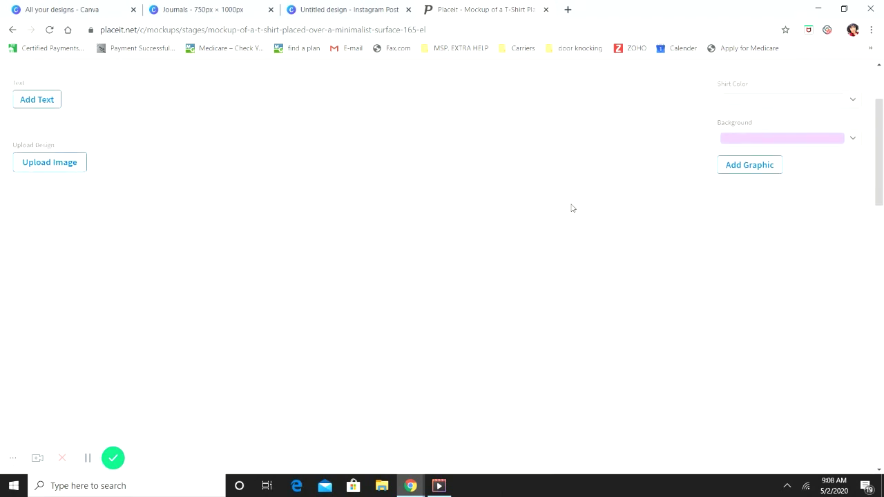
{"action": "scroll", "coordinate": [571, 207], "scroll_direction": "down", "scroll_amount": 2}
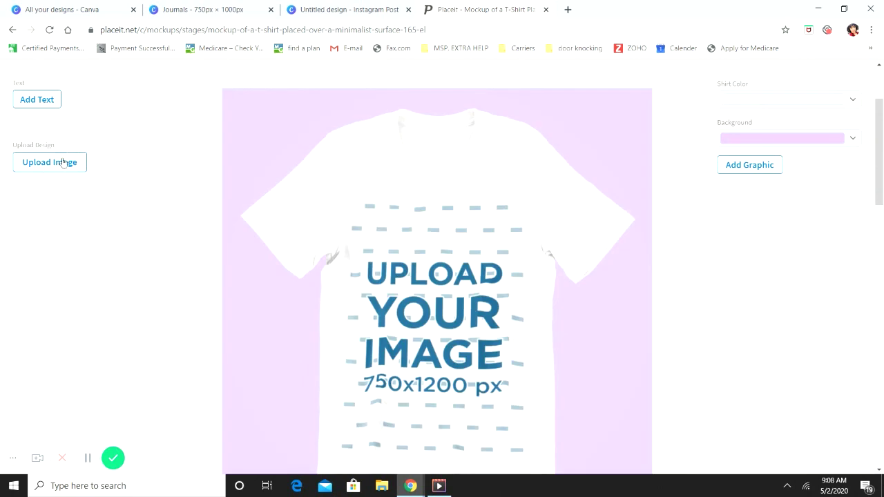
{"action": "left_click", "coordinate": [62, 163]}
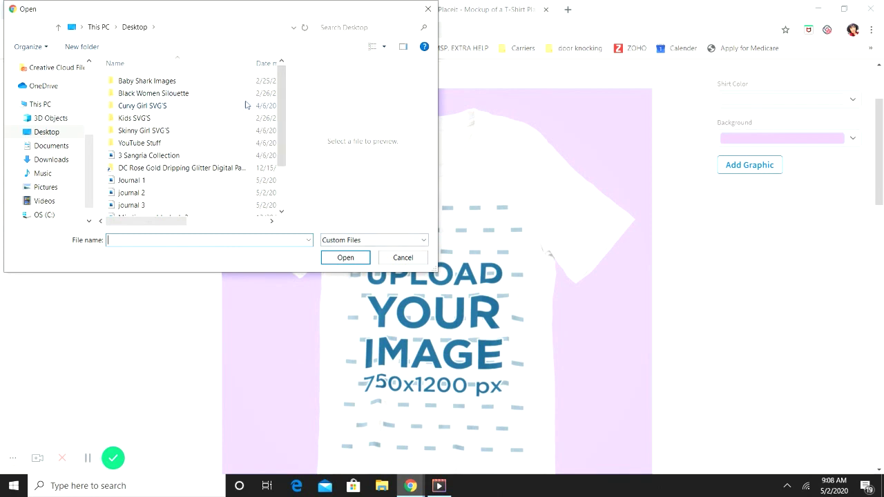
Upload SEAHAWKS2 onto the white T-shirt, accepting the default crop
{"action": "scroll", "coordinate": [251, 117], "scroll_direction": "down", "scroll_amount": 2}
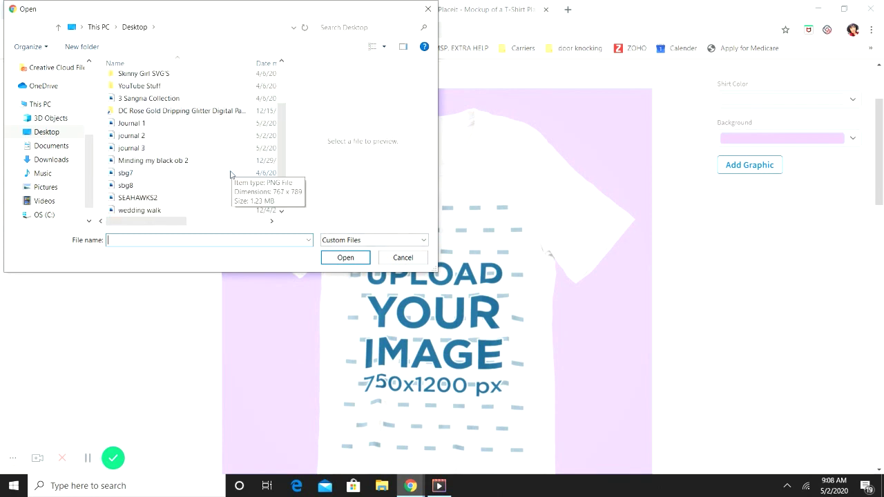
{"action": "left_click", "coordinate": [219, 199]}
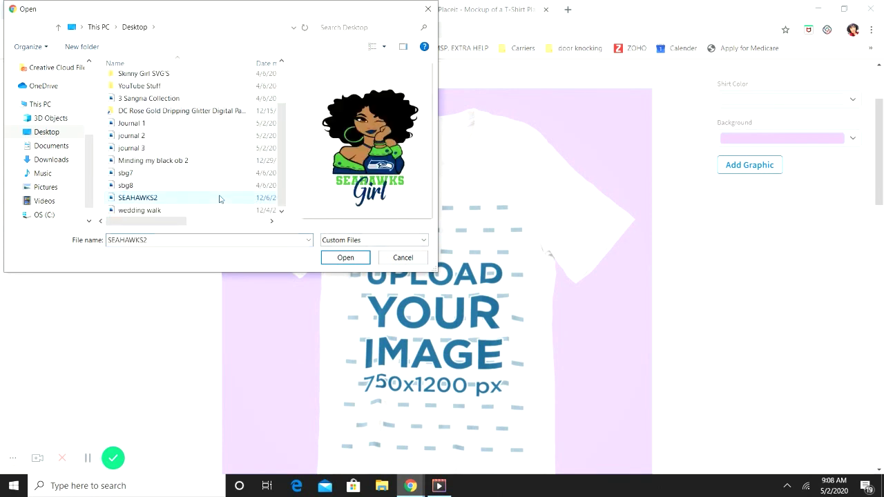
{"action": "left_click", "coordinate": [342, 257]}
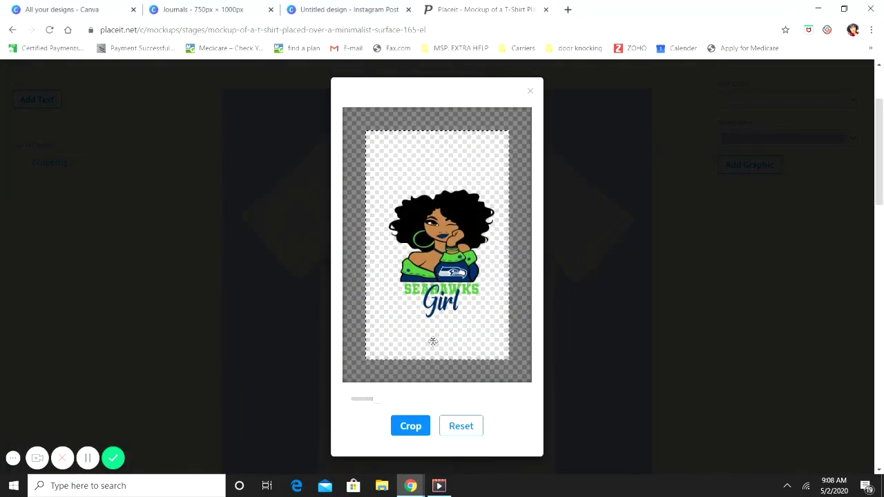
{"action": "left_click", "coordinate": [425, 427]}
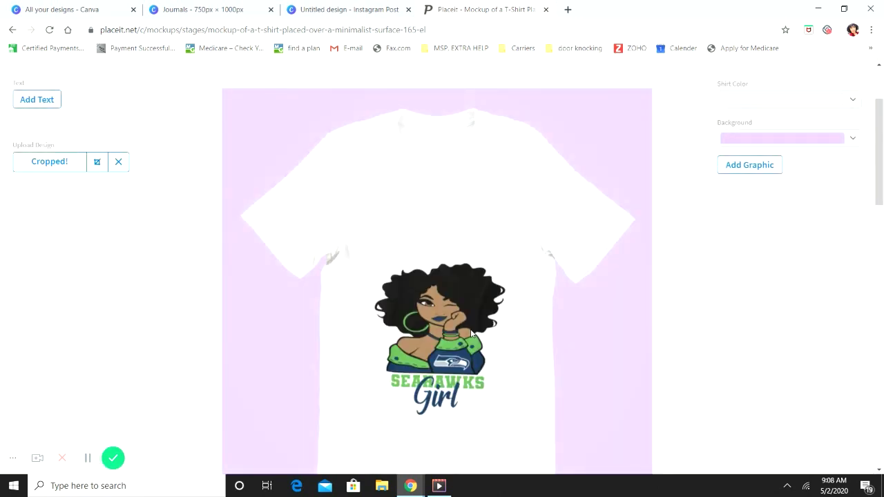
Recrop the Seahawks Girl design to sit higher on the chest
{"action": "scroll", "coordinate": [450, 237], "scroll_direction": "down", "scroll_amount": 2}
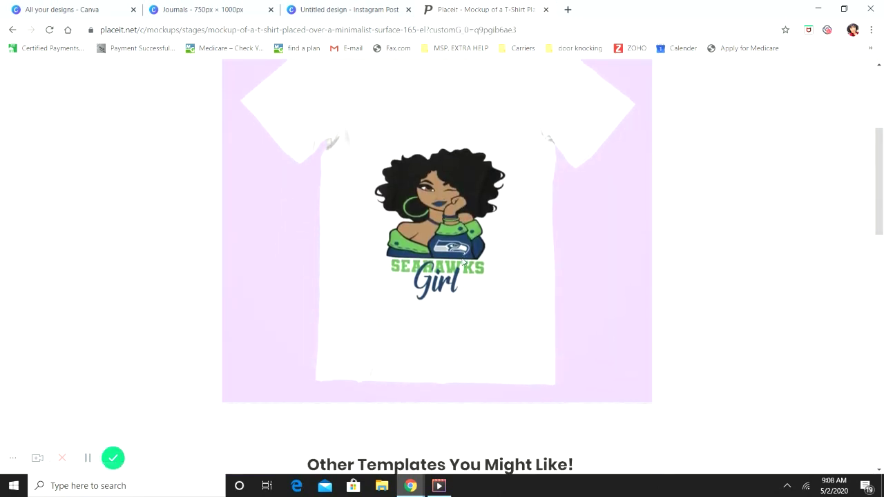
{"action": "scroll", "coordinate": [463, 259], "scroll_direction": "up", "scroll_amount": 1}
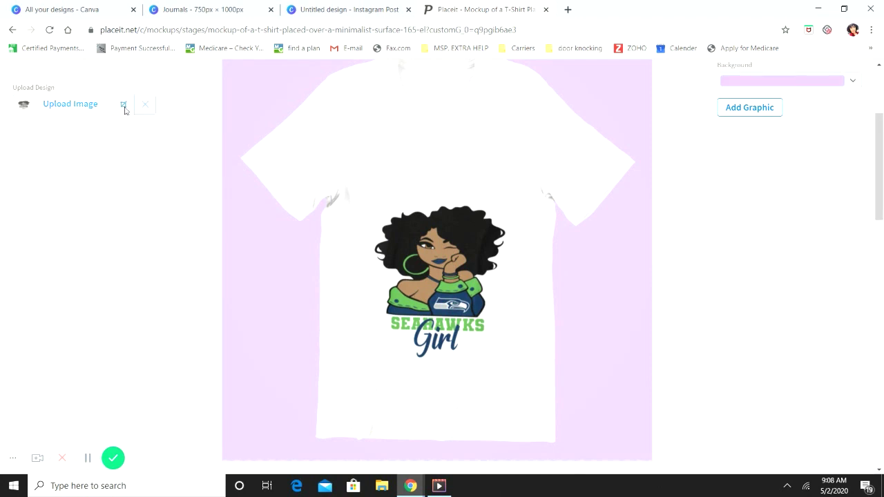
{"action": "left_click", "coordinate": [124, 106]}
{"action": "left_click_drag", "start_coordinate": [456, 232], "coordinate": [449, 175]}
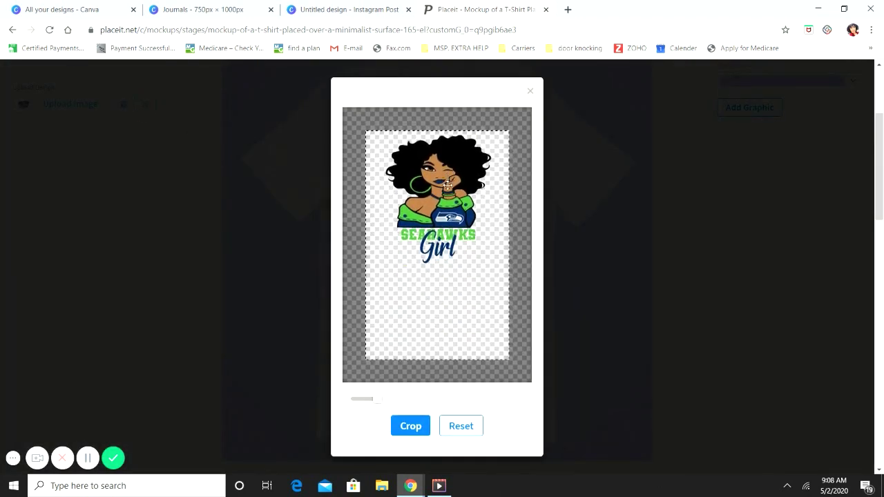
{"action": "left_click", "coordinate": [410, 426]}
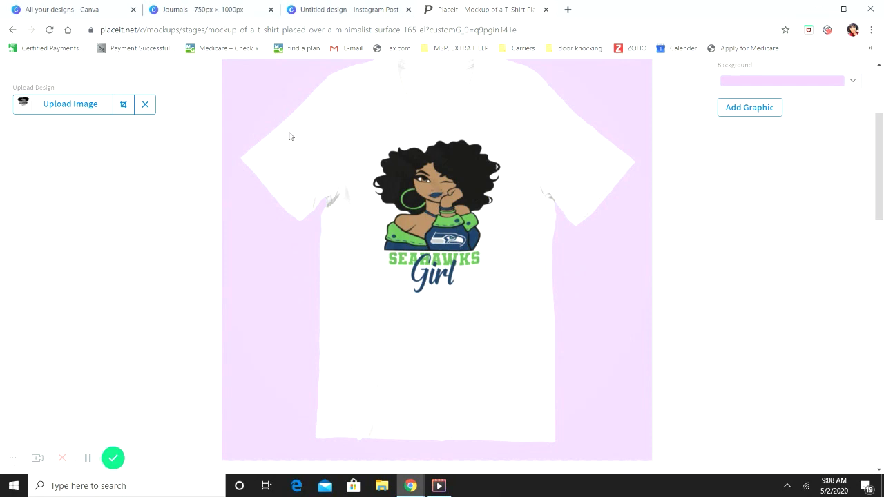
Fine-tune the crop, nudging the design slightly up and to the right
{"action": "left_click", "coordinate": [124, 103]}
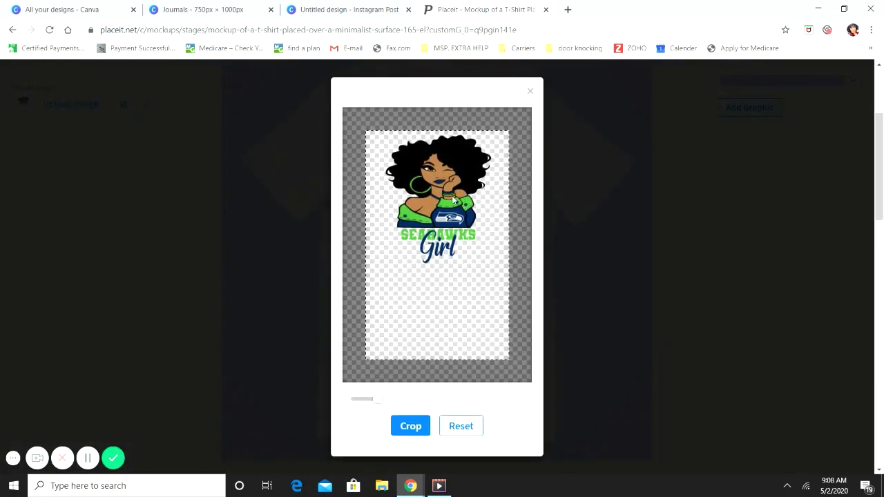
{"action": "left_click_drag", "start_coordinate": [452, 199], "coordinate": [452, 196]}
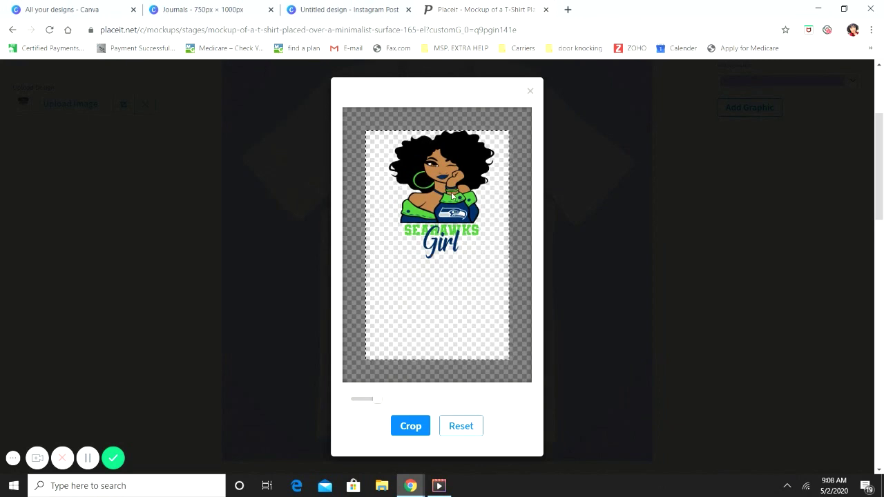
{"action": "left_click_drag", "start_coordinate": [455, 197], "coordinate": [457, 194]}
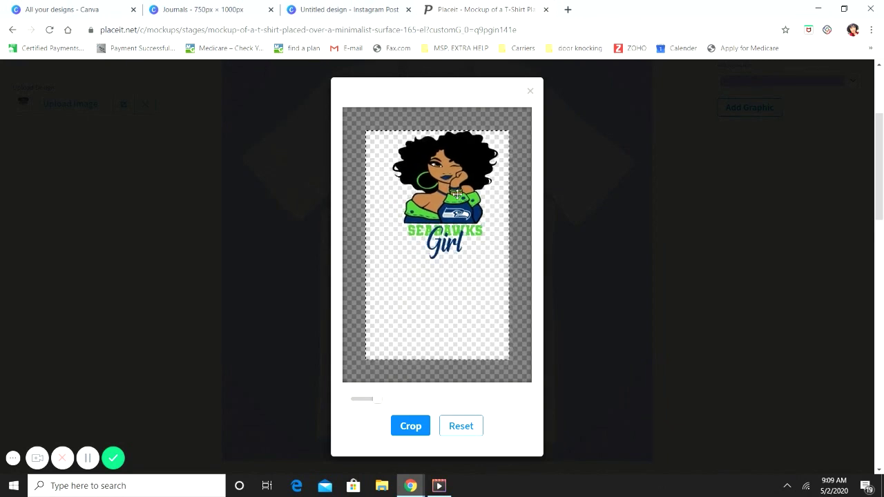
{"action": "left_click", "coordinate": [409, 425]}
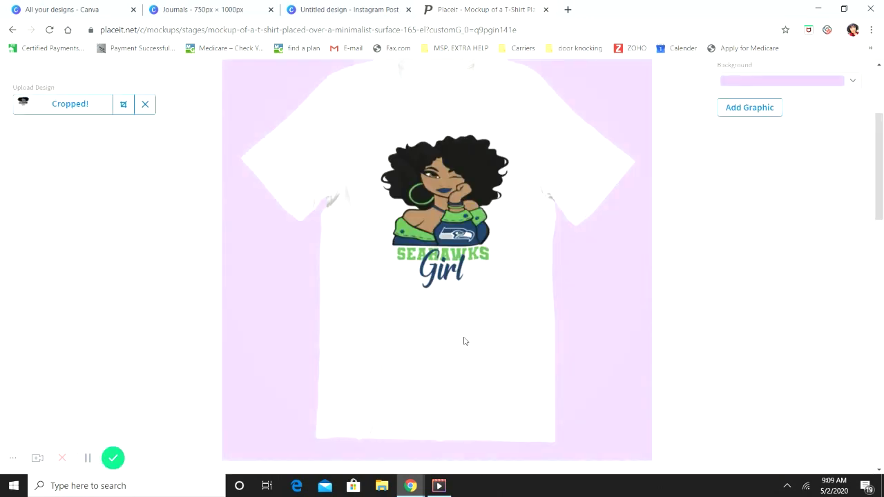
{"action": "scroll", "coordinate": [600, 289], "scroll_direction": "up", "scroll_amount": 1}
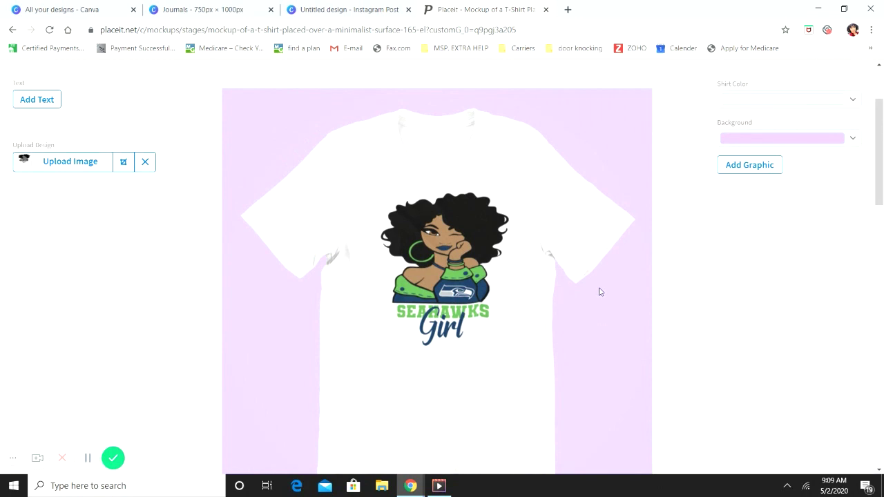
{"action": "scroll", "coordinate": [595, 292], "scroll_direction": "down", "scroll_amount": 1}
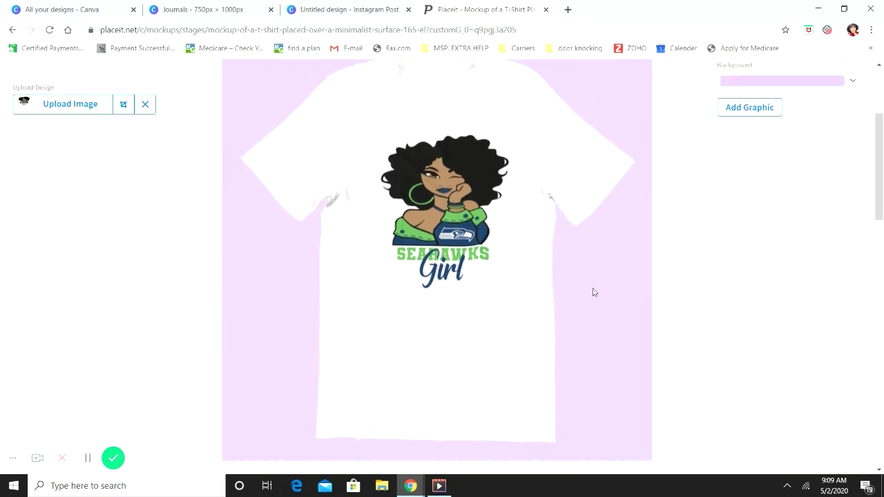
Set the mockup background to pale mint green after trying near-white
{"action": "left_click", "coordinate": [854, 81]}
{"action": "left_click", "coordinate": [688, 124]}
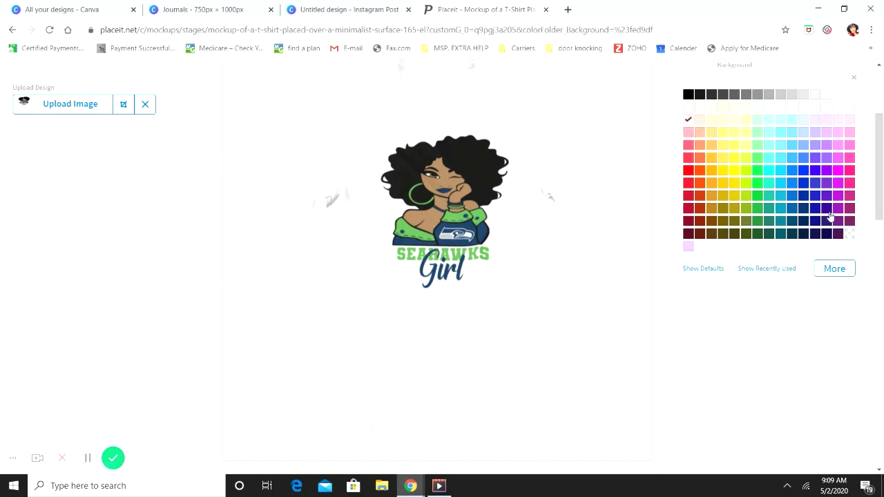
{"action": "left_click", "coordinate": [756, 121]}
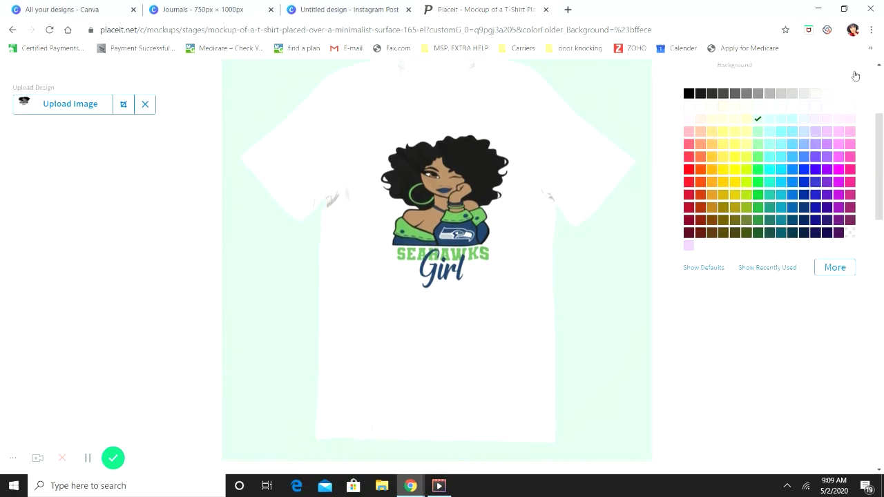
{"action": "left_click", "coordinate": [856, 78]}
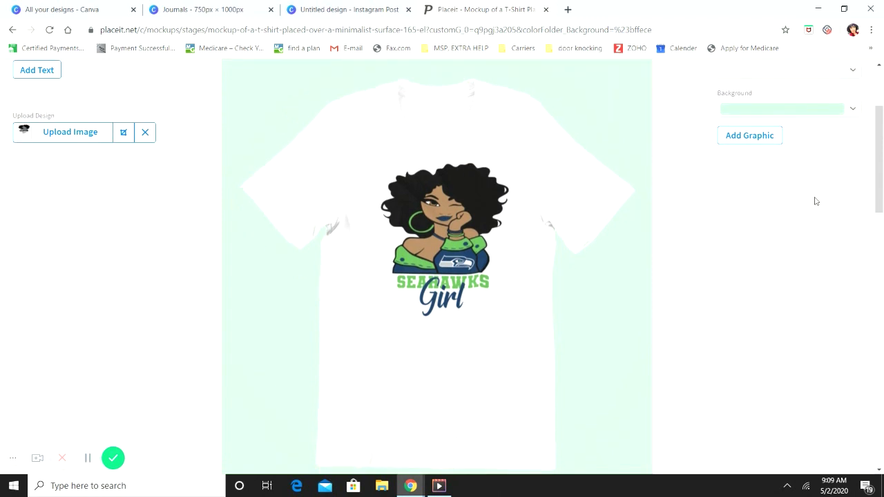
{"action": "scroll", "coordinate": [515, 286], "scroll_direction": "down", "scroll_amount": 1}
{"action": "scroll", "coordinate": [721, 299], "scroll_direction": "up", "scroll_amount": 1}
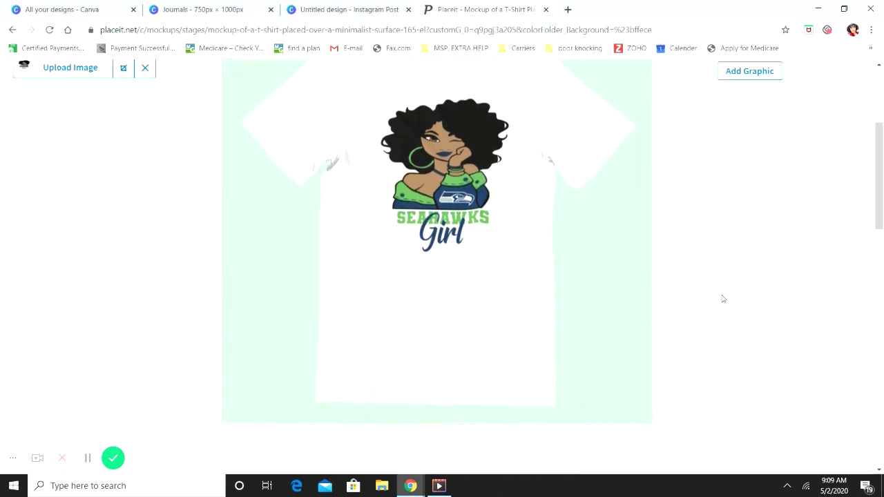
{"action": "scroll", "coordinate": [753, 289], "scroll_direction": "up", "scroll_amount": 1}
{"action": "scroll", "coordinate": [593, 379], "scroll_direction": "down", "scroll_amount": 1}
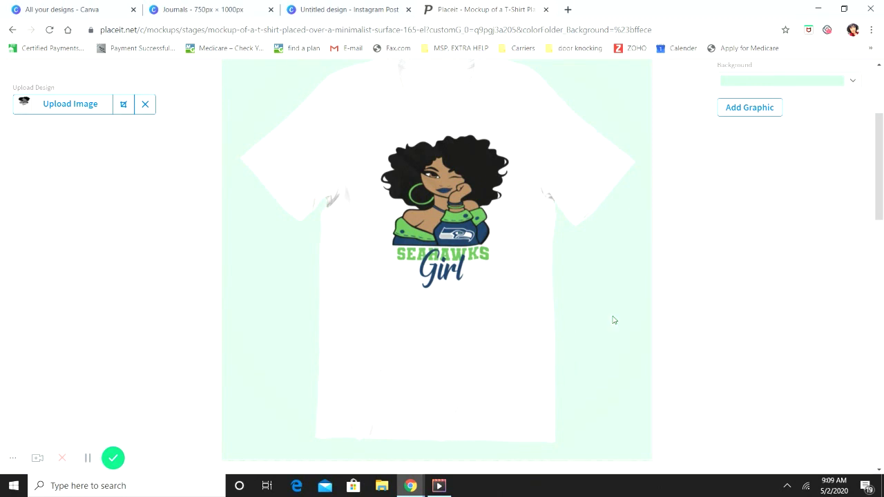
{"action": "scroll", "coordinate": [733, 290], "scroll_direction": "up", "scroll_amount": 1}
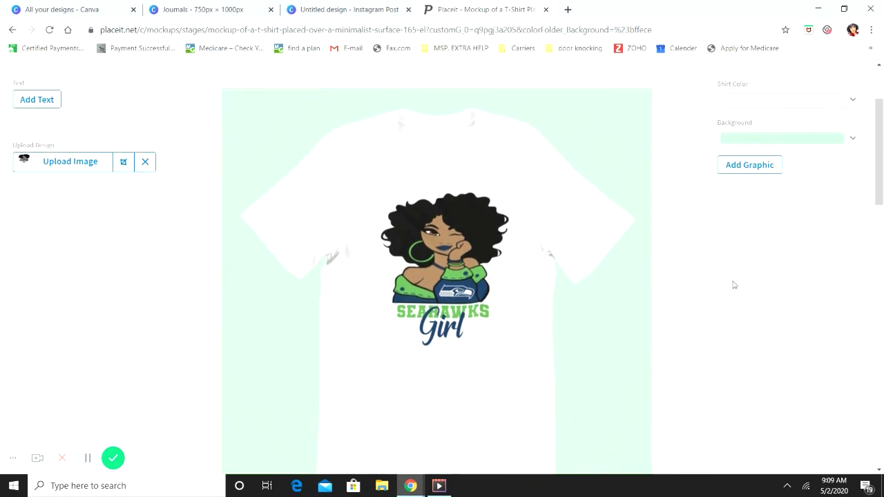
Keep the shirt white after previewing it in black, light pink and dark magenta
{"action": "left_click", "coordinate": [857, 100]}
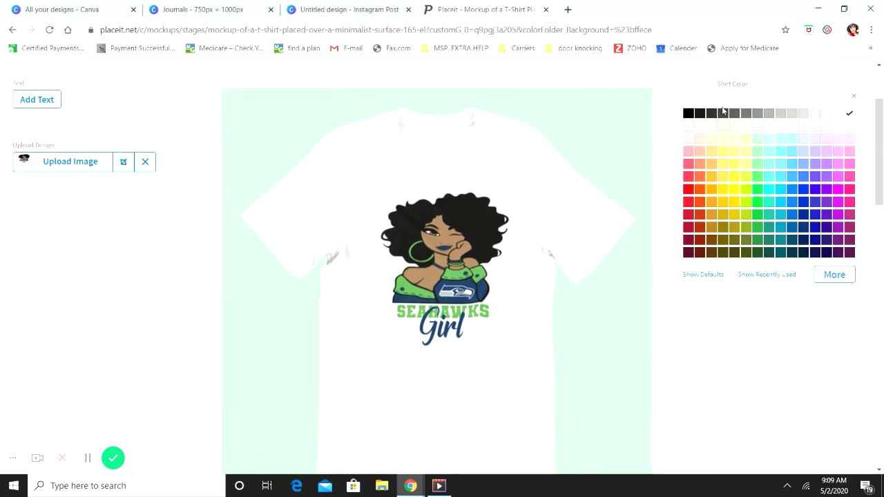
{"action": "left_click", "coordinate": [689, 114]}
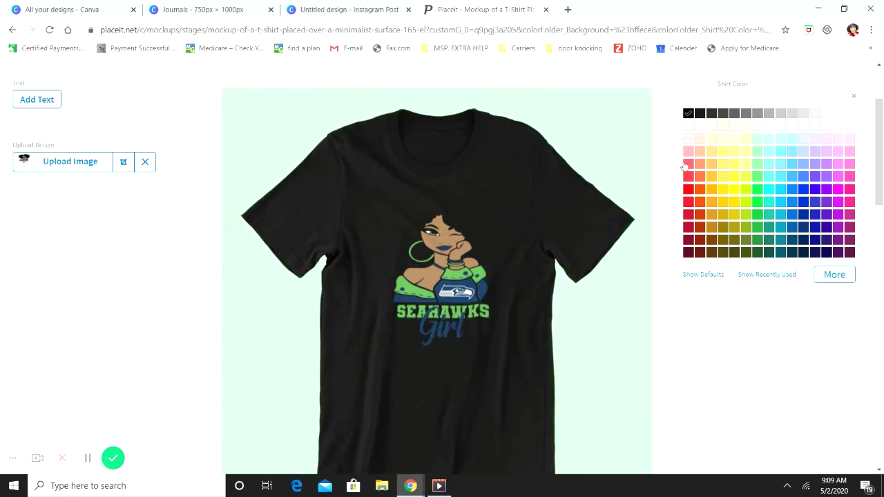
{"action": "left_click", "coordinate": [689, 151]}
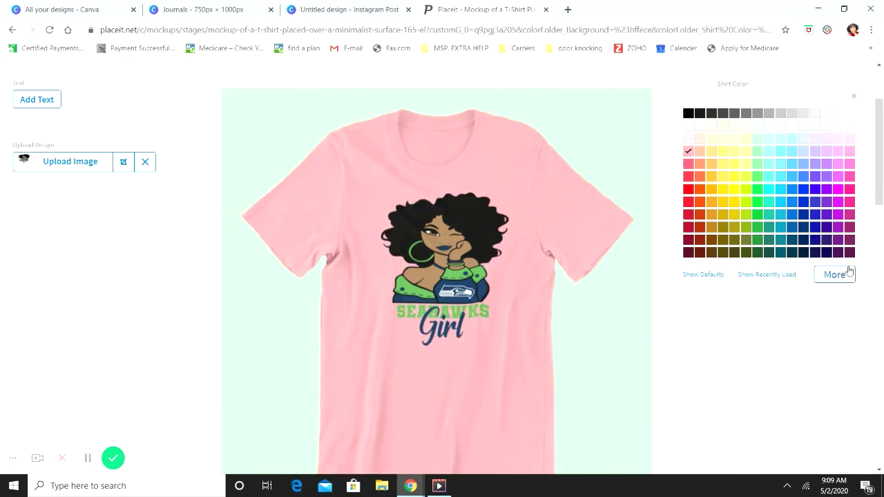
{"action": "left_click", "coordinate": [849, 242]}
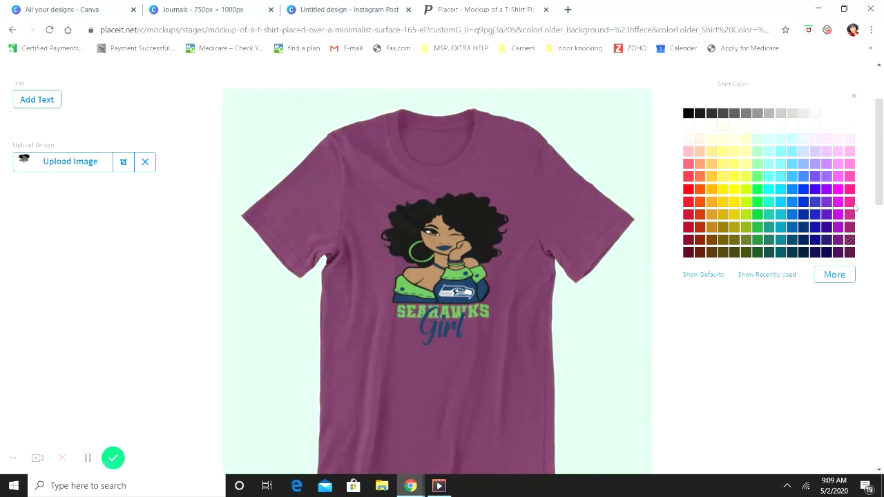
{"action": "scroll", "coordinate": [607, 256], "scroll_direction": "down", "scroll_amount": 1}
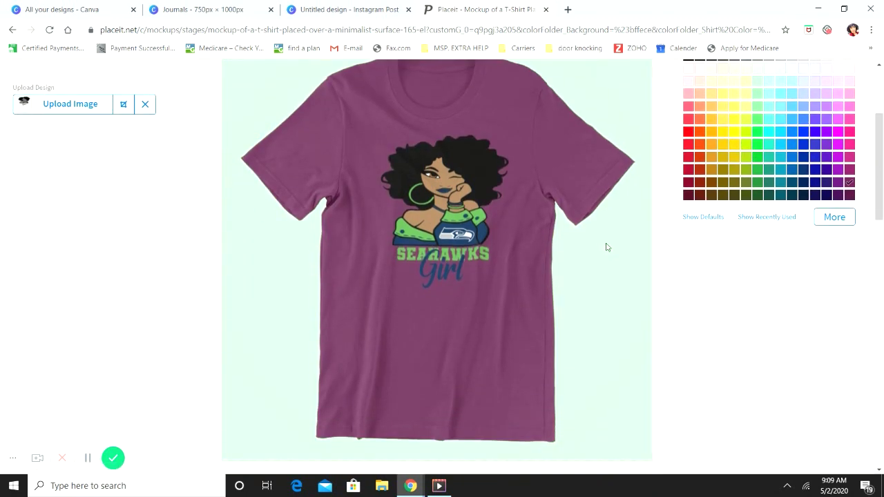
{"action": "scroll", "coordinate": [606, 250], "scroll_direction": "up", "scroll_amount": 1}
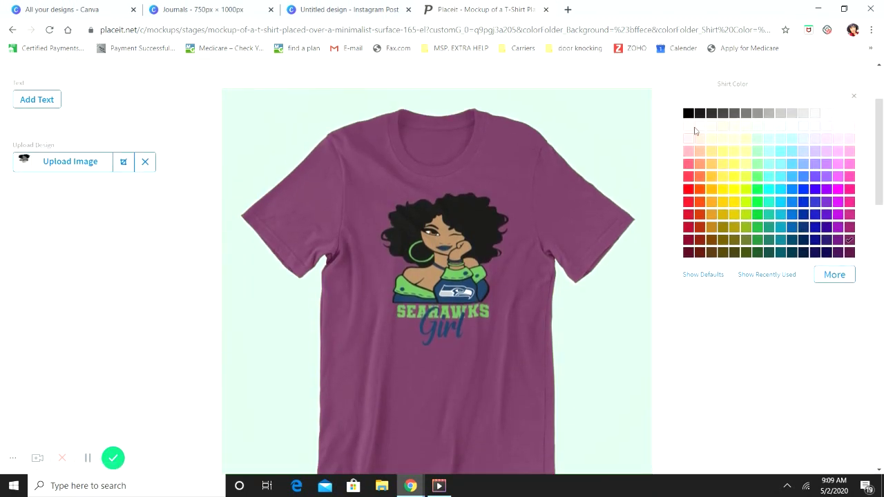
{"action": "left_click", "coordinate": [850, 114]}
{"action": "left_click", "coordinate": [856, 98]}
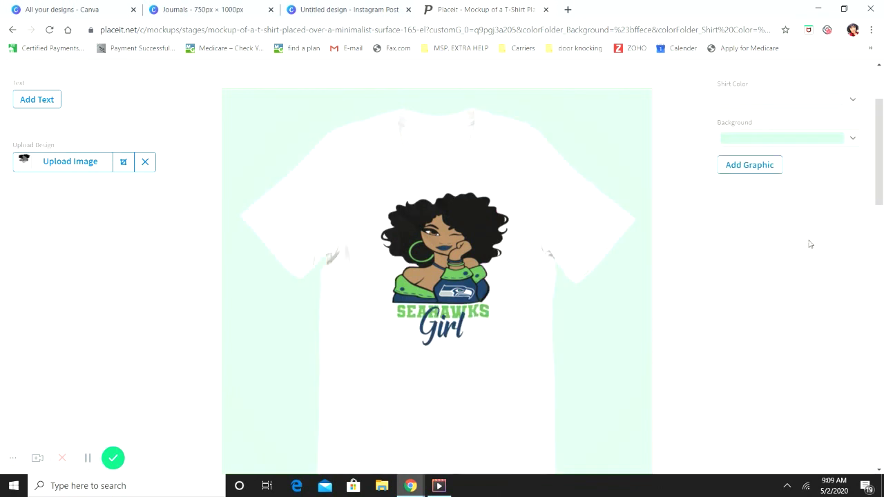
{"action": "scroll", "coordinate": [741, 237], "scroll_direction": "down", "scroll_amount": 1}
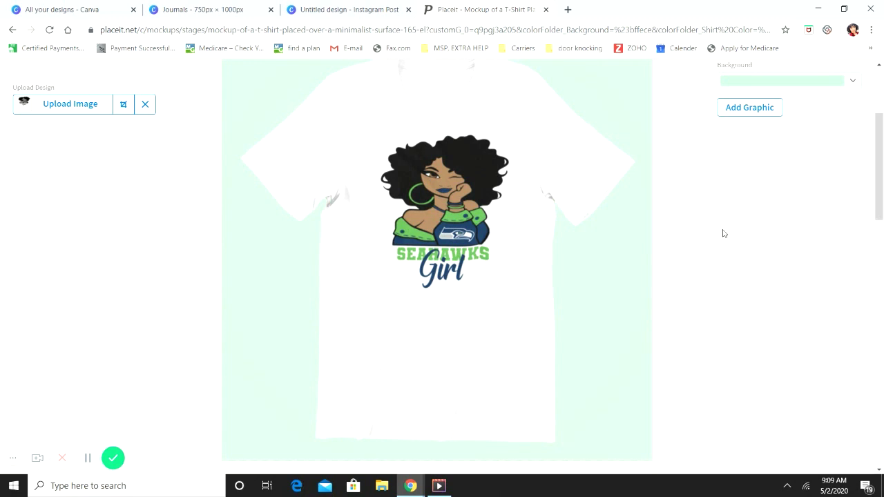
{"action": "scroll", "coordinate": [723, 234], "scroll_direction": "up", "scroll_amount": 3}
Search 'business card' and open the 'Mockup of Three Business Cards on a Solid Color Surface' template
{"action": "left_click", "coordinate": [617, 78]}
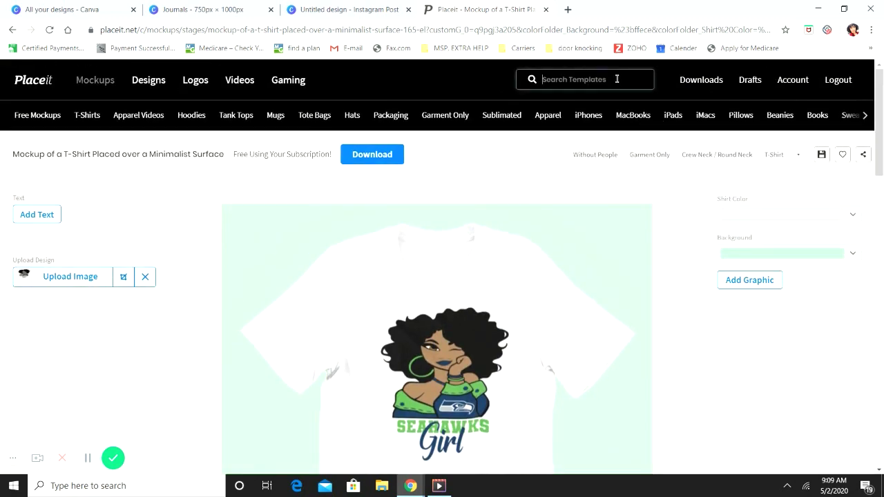
{"action": "type", "text": "business"}
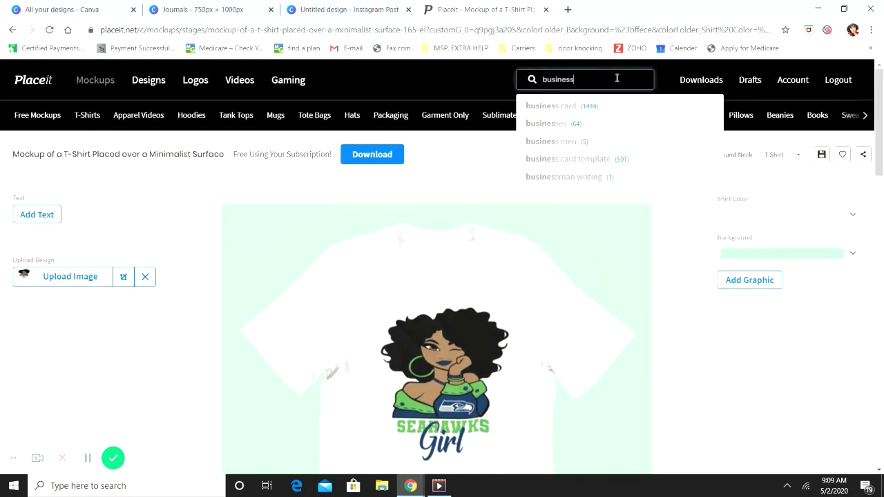
{"action": "type", "text": " card"}
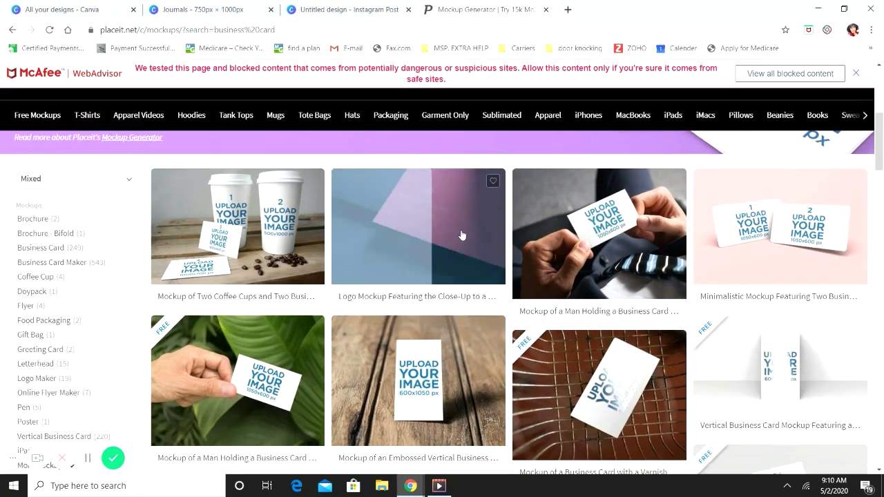
{"action": "scroll", "coordinate": [795, 247], "scroll_direction": "up", "scroll_amount": 1}
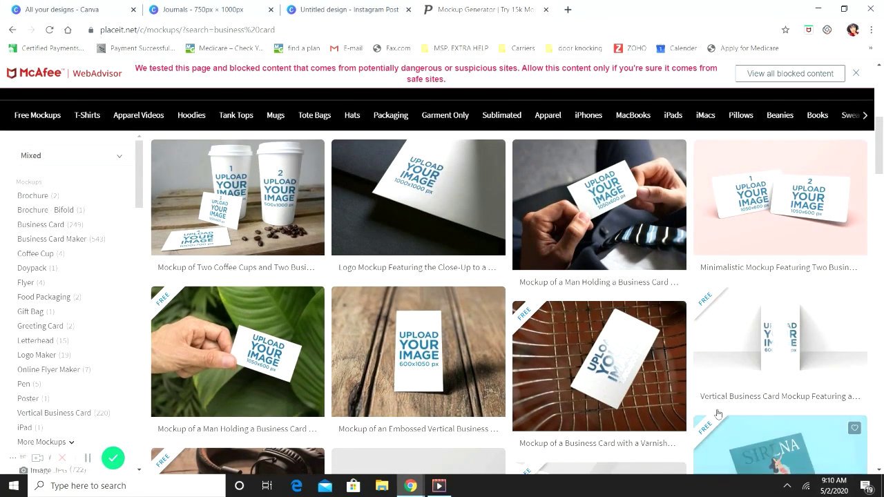
{"action": "scroll", "coordinate": [560, 354], "scroll_direction": "down", "scroll_amount": 6}
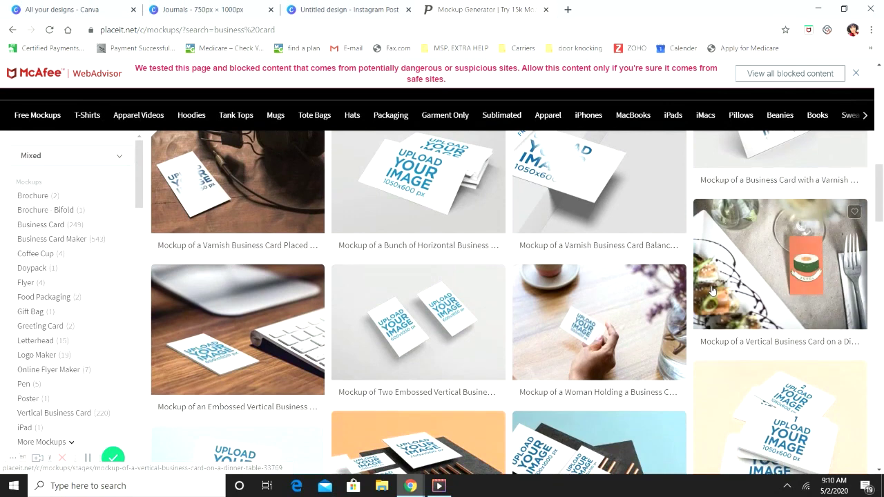
{"action": "scroll", "coordinate": [712, 290], "scroll_direction": "down", "scroll_amount": 1}
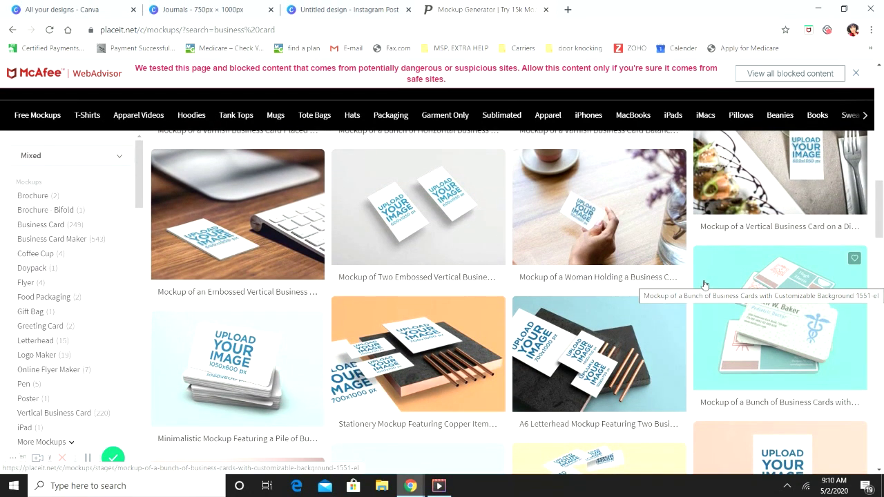
{"action": "scroll", "coordinate": [722, 249], "scroll_direction": "down", "scroll_amount": 3}
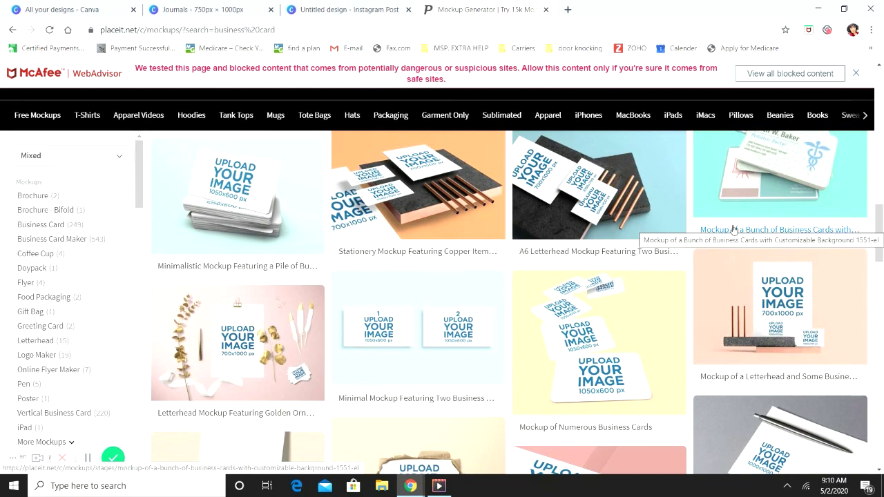
{"action": "scroll", "coordinate": [733, 231], "scroll_direction": "down", "scroll_amount": 4}
{"action": "scroll", "coordinate": [734, 235], "scroll_direction": "down", "scroll_amount": 3}
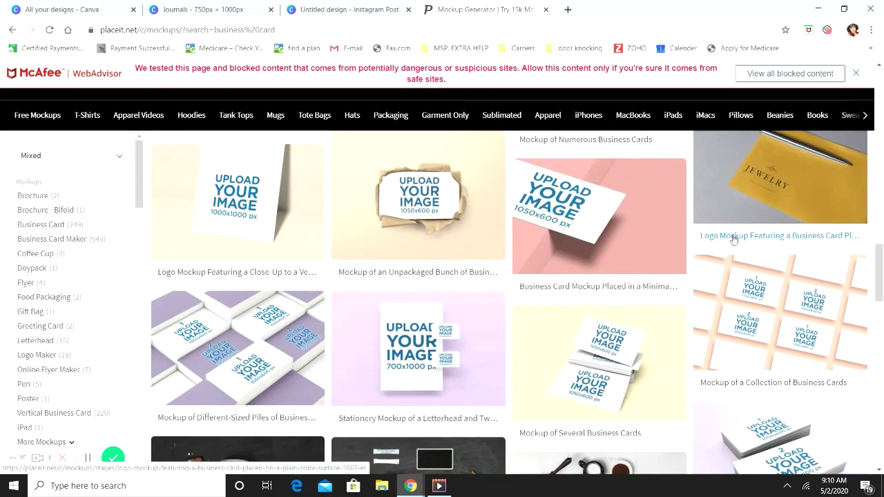
{"action": "scroll", "coordinate": [734, 238], "scroll_direction": "down", "scroll_amount": 3}
{"action": "scroll", "coordinate": [734, 239], "scroll_direction": "down", "scroll_amount": 4}
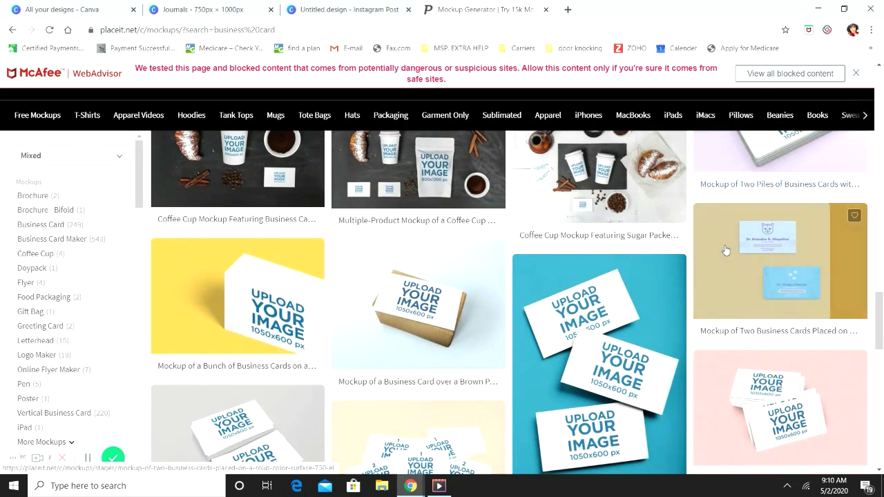
{"action": "scroll", "coordinate": [726, 250], "scroll_direction": "down", "scroll_amount": 1}
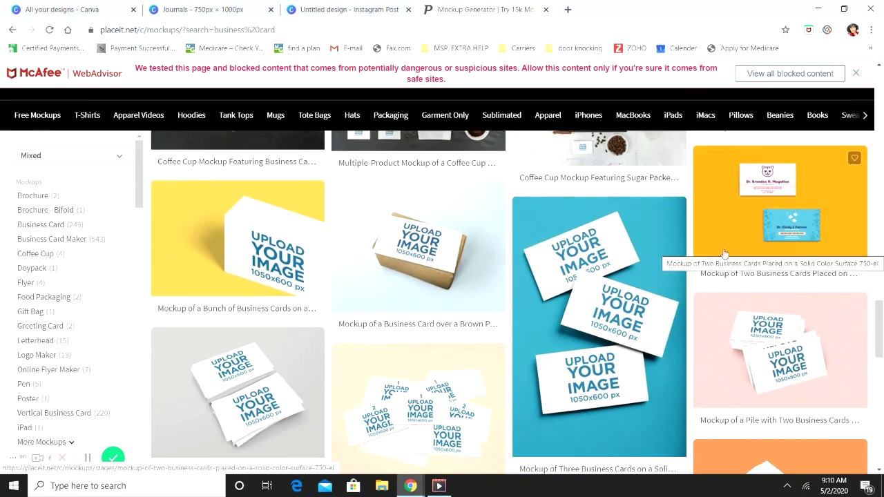
{"action": "scroll", "coordinate": [725, 254], "scroll_direction": "down", "scroll_amount": 1}
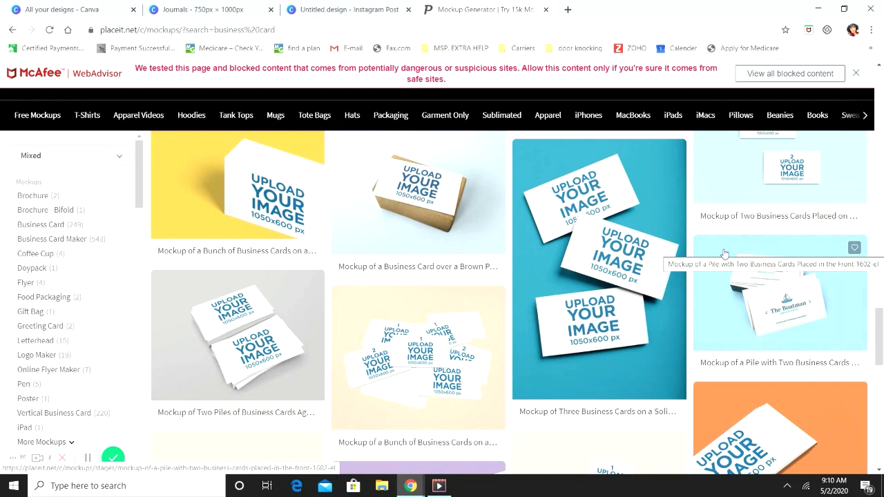
{"action": "scroll", "coordinate": [724, 254], "scroll_direction": "down", "scroll_amount": 4}
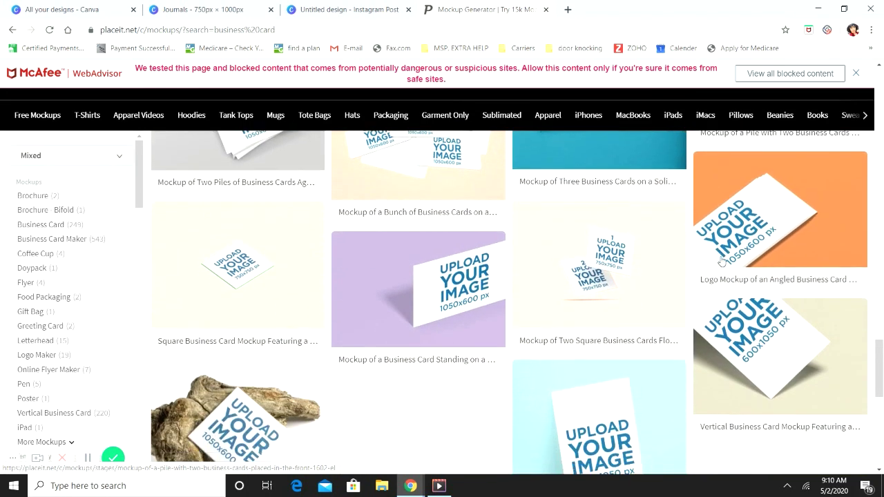
{"action": "scroll", "coordinate": [722, 262], "scroll_direction": "up", "scroll_amount": 3}
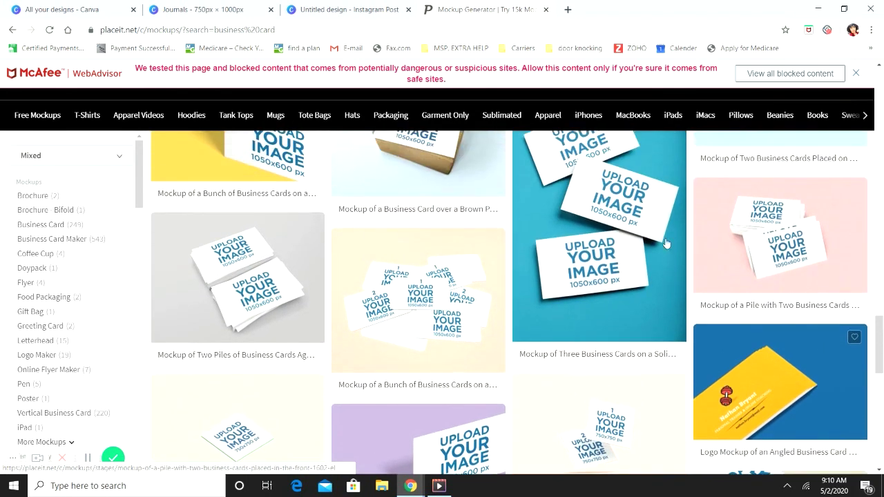
{"action": "left_click", "coordinate": [666, 244]}
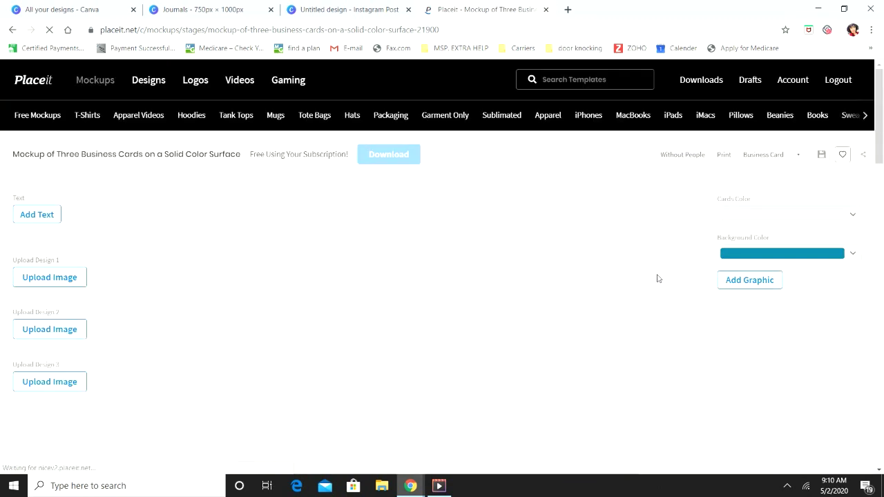
Start an image upload for design 1 and look for the banner in YouTube Stuff and Downloads
{"action": "left_click", "coordinate": [76, 277]}
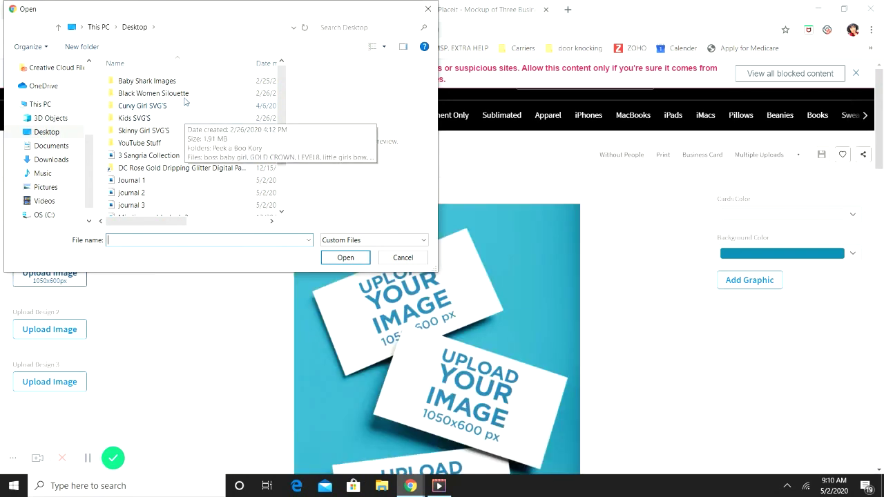
{"action": "double_click", "coordinate": [178, 146]}
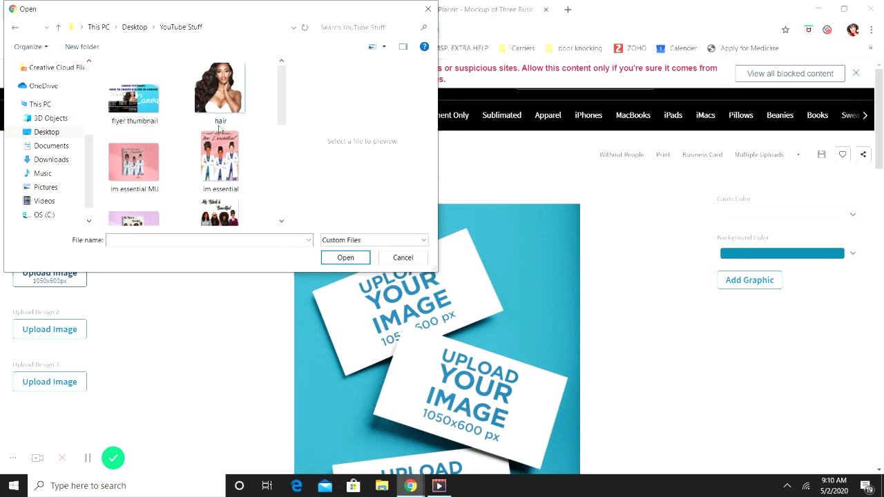
{"action": "scroll", "coordinate": [220, 128], "scroll_direction": "down", "scroll_amount": 5}
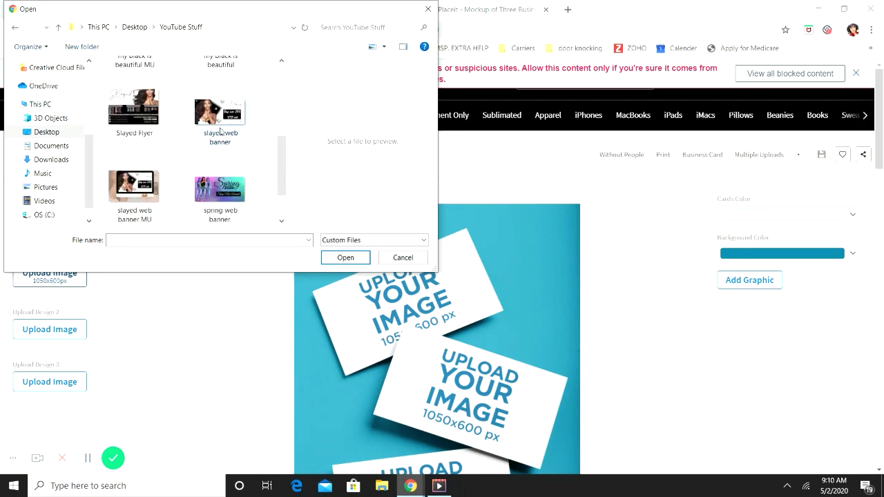
{"action": "scroll", "coordinate": [220, 131], "scroll_direction": "down", "scroll_amount": 2}
{"action": "scroll", "coordinate": [220, 136], "scroll_direction": "up", "scroll_amount": 6}
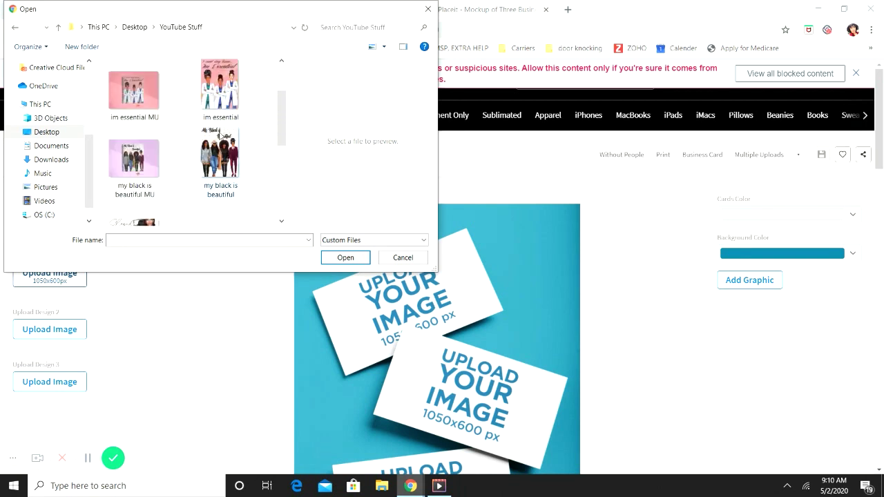
{"action": "scroll", "coordinate": [220, 137], "scroll_direction": "down", "scroll_amount": 5}
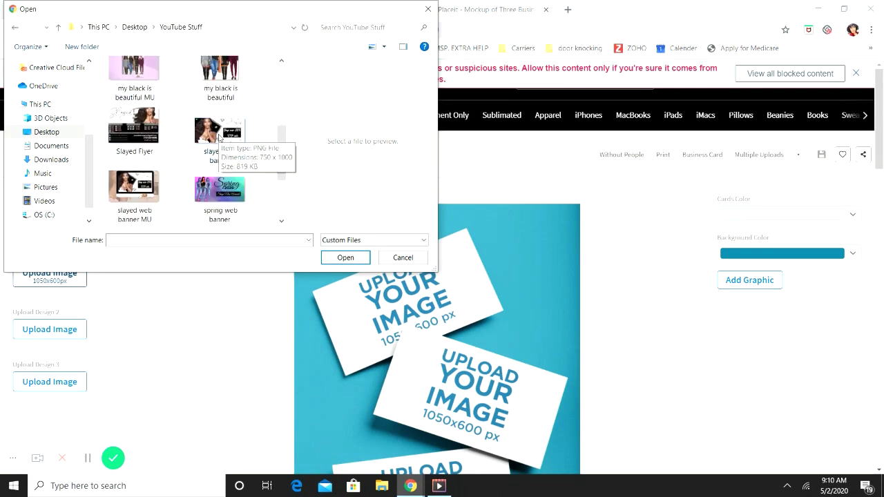
{"action": "scroll", "coordinate": [220, 140], "scroll_direction": "down", "scroll_amount": 2}
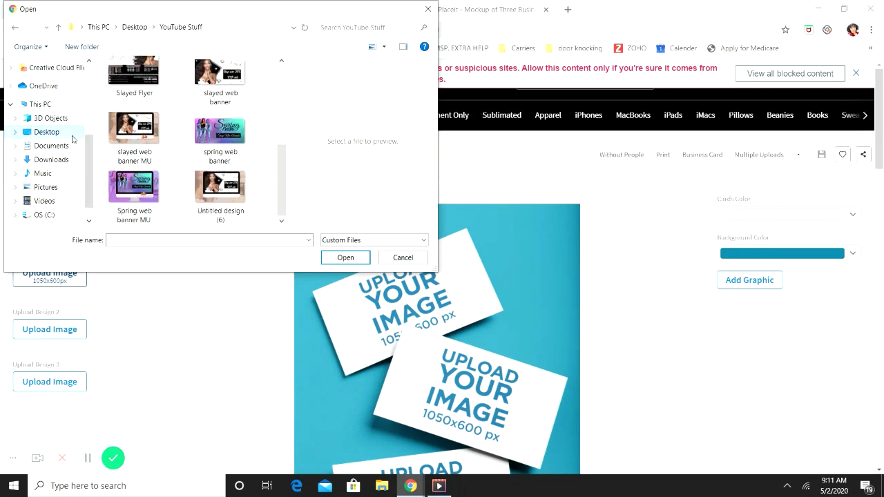
{"action": "left_click", "coordinate": [70, 166]}
{"action": "scroll", "coordinate": [220, 153], "scroll_direction": "down", "scroll_amount": 5}
{"action": "scroll", "coordinate": [219, 154], "scroll_direction": "down", "scroll_amount": 10}
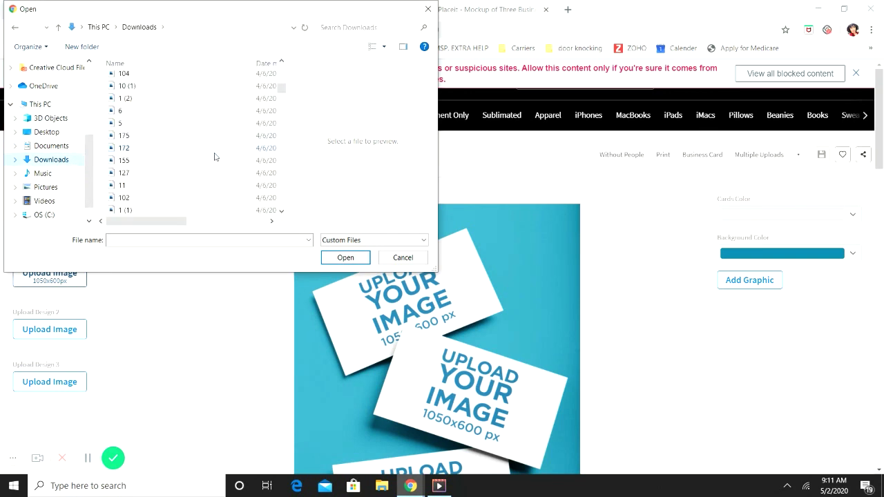
{"action": "scroll", "coordinate": [213, 160], "scroll_direction": "down", "scroll_amount": 3}
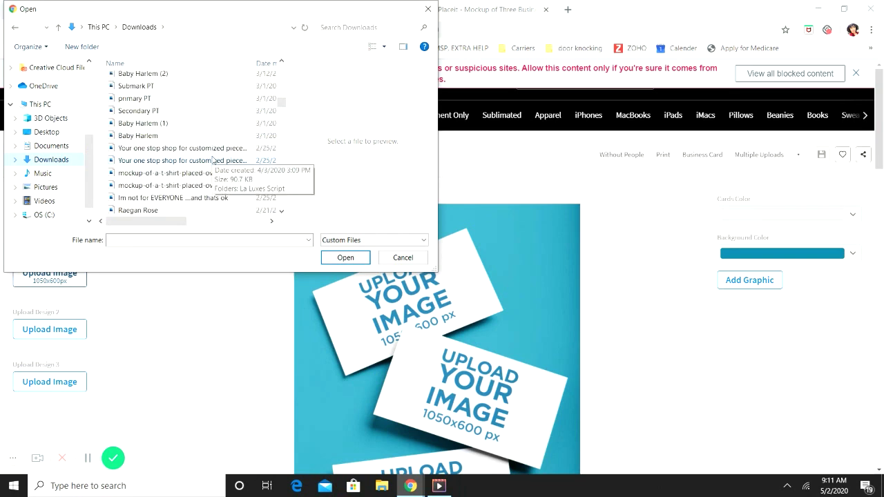
{"action": "scroll", "coordinate": [213, 160], "scroll_direction": "up", "scroll_amount": 2}
{"action": "scroll", "coordinate": [213, 160], "scroll_direction": "up", "scroll_amount": 1}
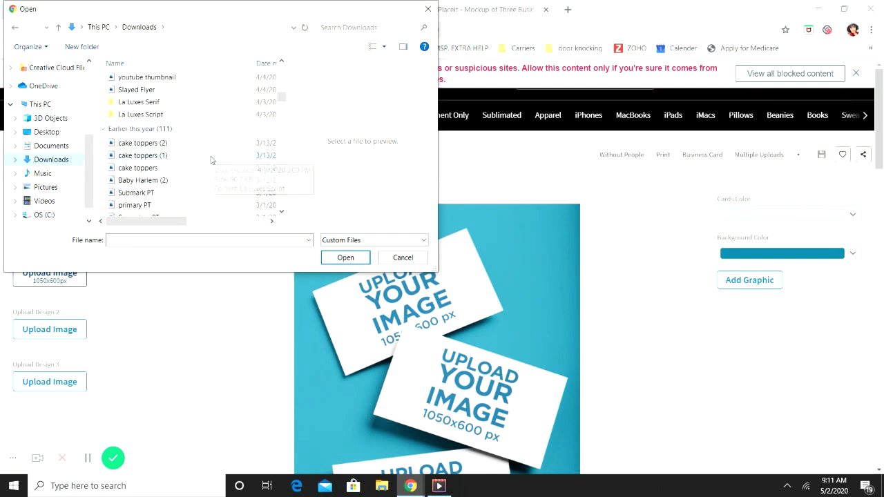
{"action": "scroll", "coordinate": [212, 160], "scroll_direction": "up", "scroll_amount": 1}
{"action": "scroll", "coordinate": [212, 160], "scroll_direction": "up", "scroll_amount": 4}
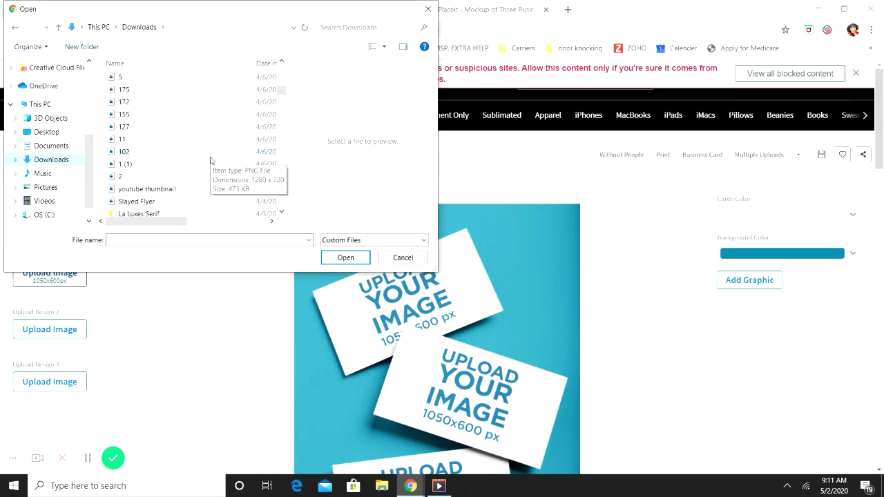
{"action": "scroll", "coordinate": [211, 161], "scroll_direction": "up", "scroll_amount": 3}
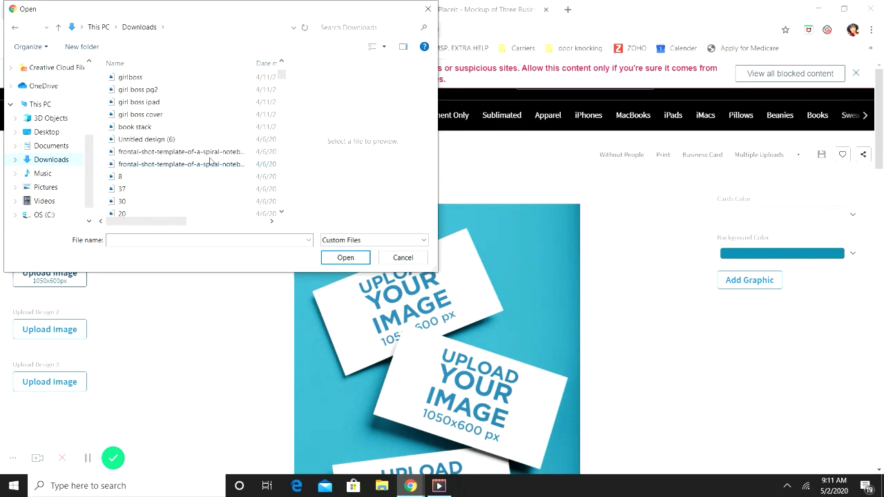
{"action": "scroll", "coordinate": [209, 161], "scroll_direction": "up", "scroll_amount": 2}
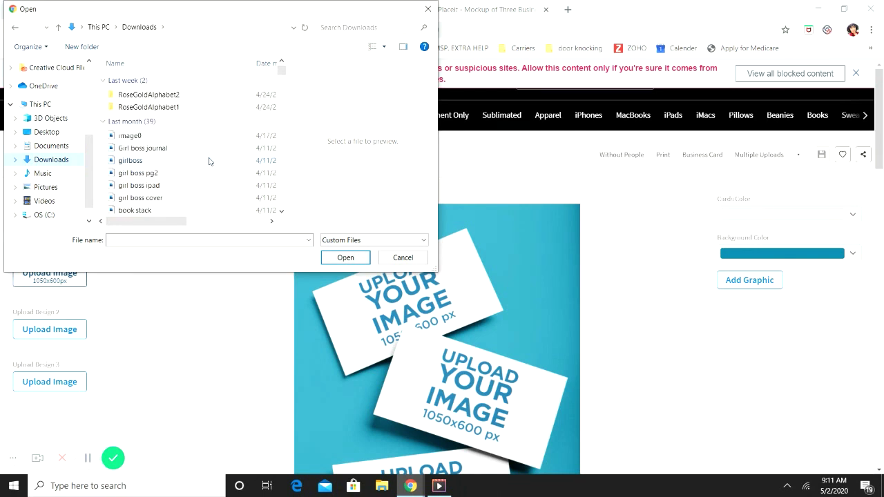
{"action": "scroll", "coordinate": [72, 87], "scroll_direction": "up", "scroll_amount": 5}
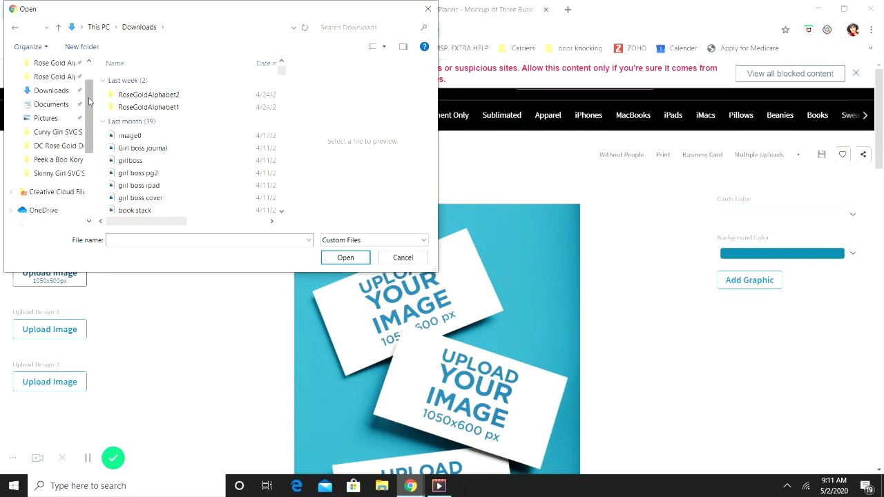
Go back to Desktop > YouTube Stuff and select 'slayed web banner'
{"action": "left_click", "coordinate": [62, 87]}
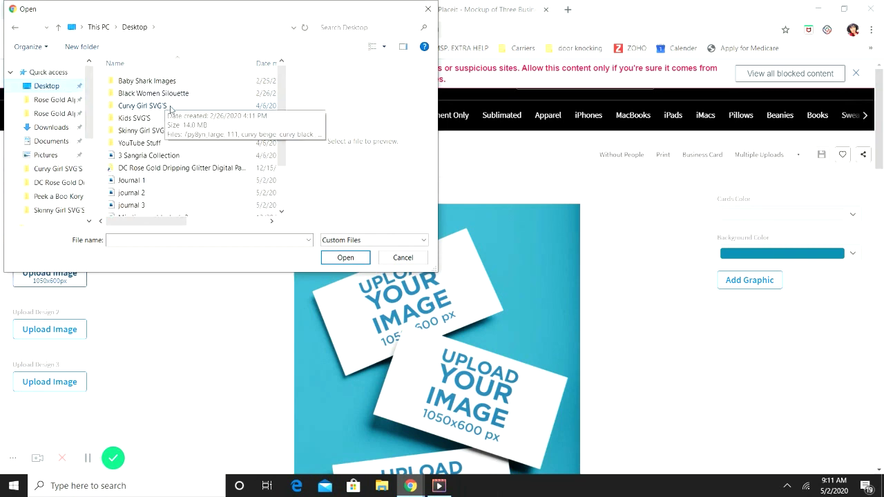
{"action": "double_click", "coordinate": [210, 143]}
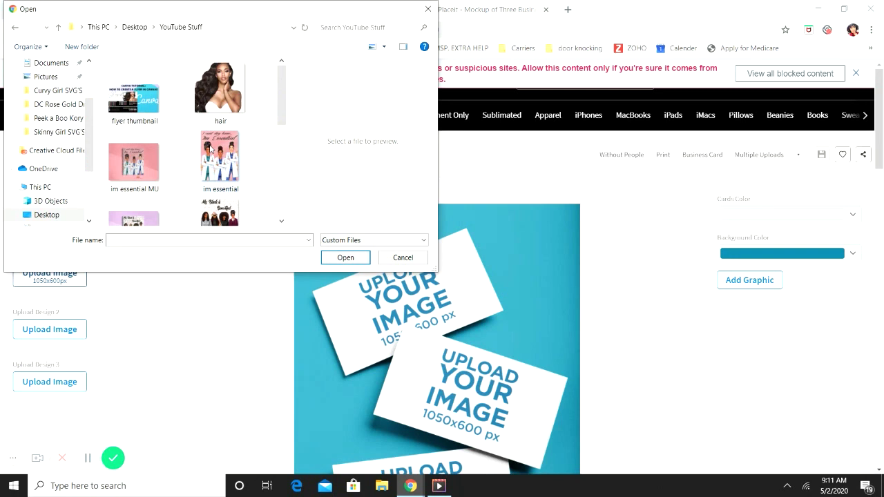
{"action": "scroll", "coordinate": [211, 151], "scroll_direction": "down", "scroll_amount": 2}
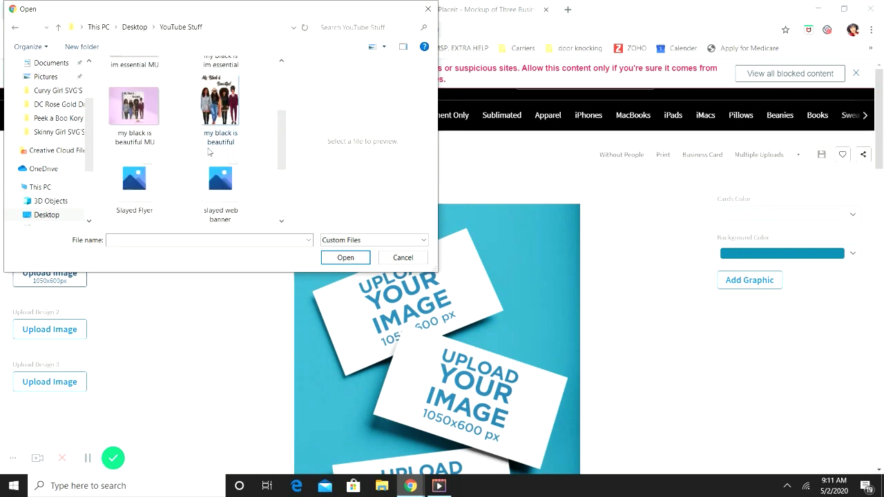
{"action": "scroll", "coordinate": [209, 153], "scroll_direction": "down", "scroll_amount": 1}
{"action": "left_click", "coordinate": [218, 128]}
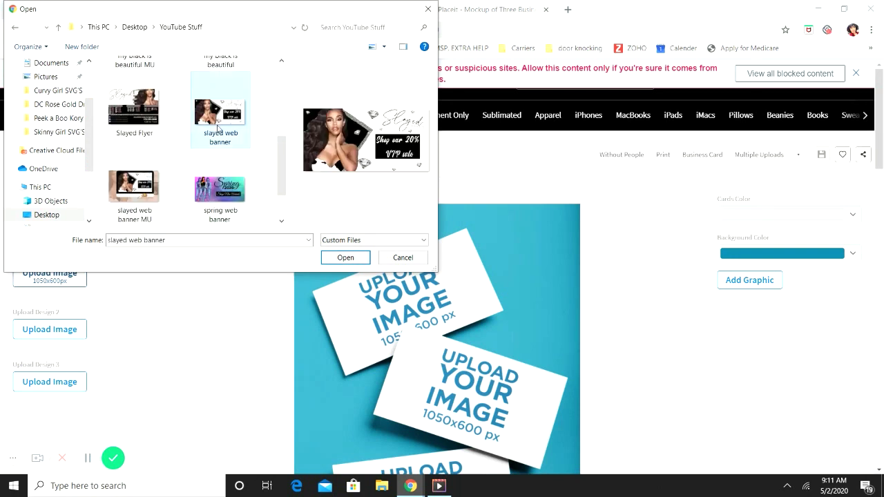
Load the slayed web banner onto the first card, zoom it to fill and crop
{"action": "left_click", "coordinate": [361, 258]}
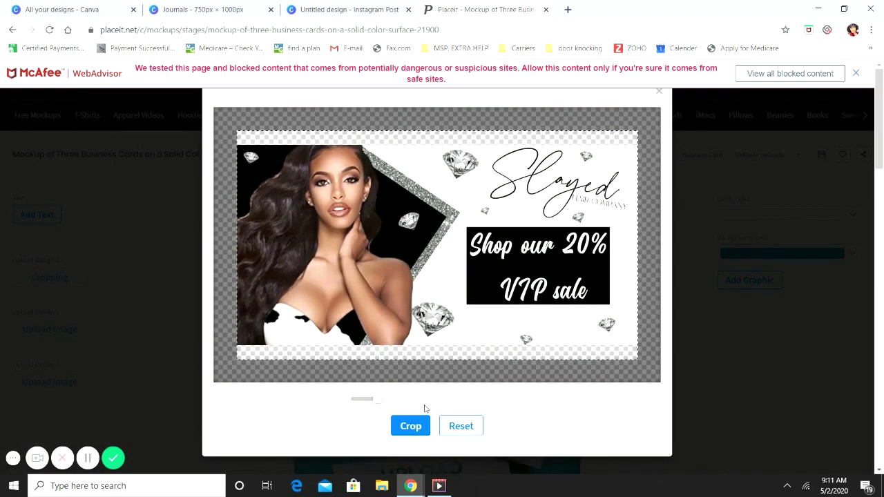
{"action": "left_click_drag", "start_coordinate": [379, 399], "coordinate": [383, 400]}
{"action": "left_click", "coordinate": [413, 426]}
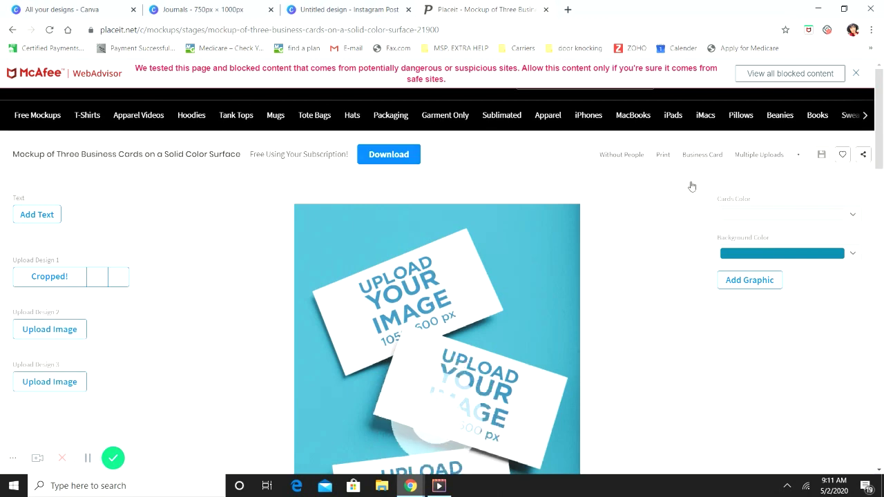
{"action": "scroll", "coordinate": [670, 202], "scroll_direction": "down", "scroll_amount": 2}
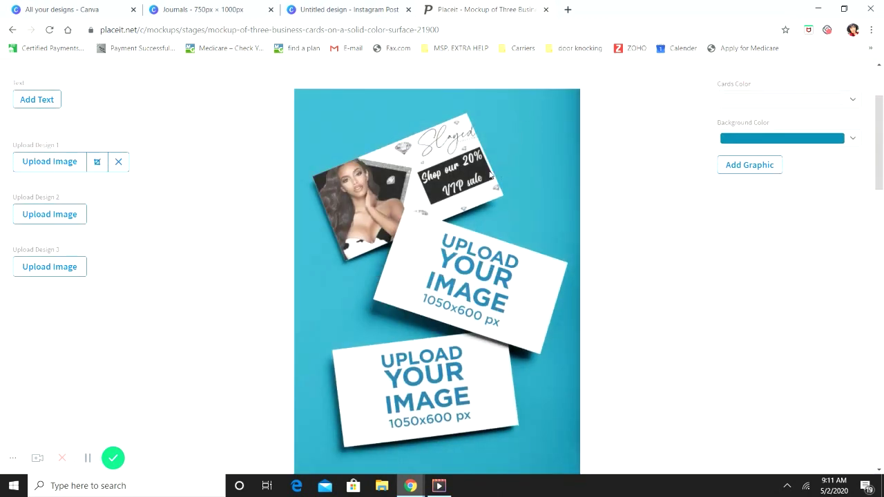
{"action": "scroll", "coordinate": [474, 164], "scroll_direction": "down", "scroll_amount": 1}
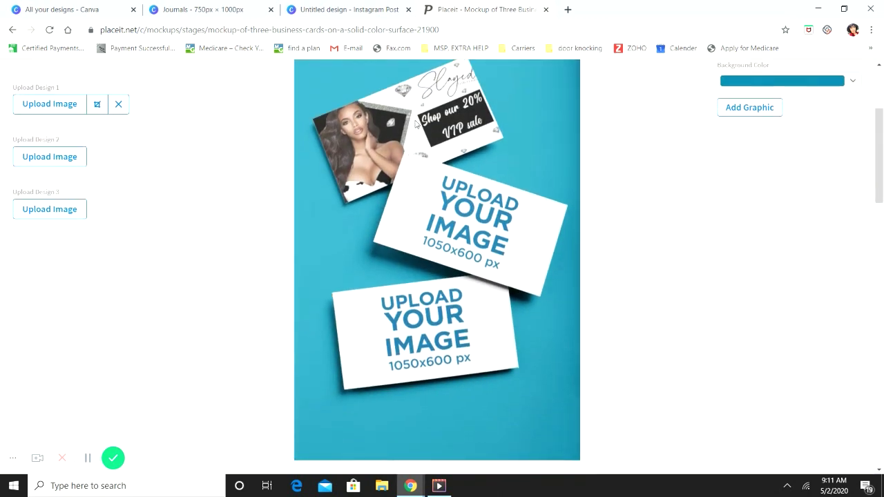
Upload 'slayed web banner' as design 2, enlarge it in the frame and crop
{"action": "left_click", "coordinate": [65, 165]}
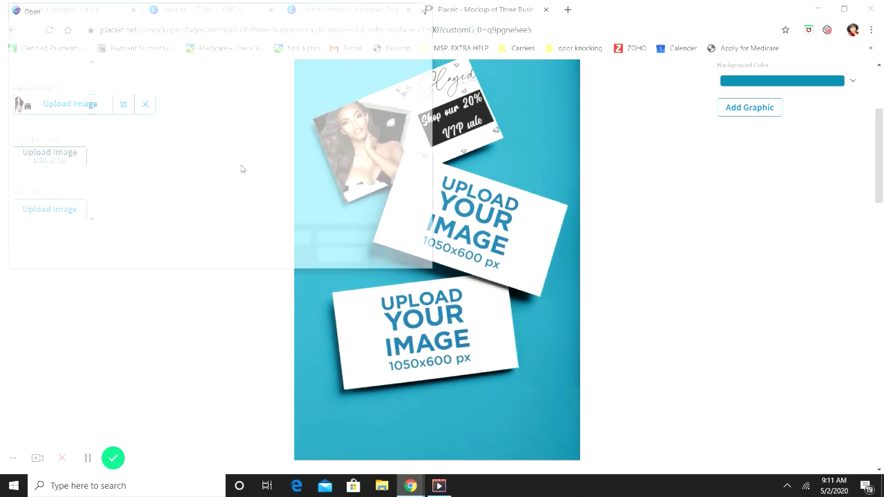
{"action": "scroll", "coordinate": [158, 98], "scroll_direction": "down", "scroll_amount": 2}
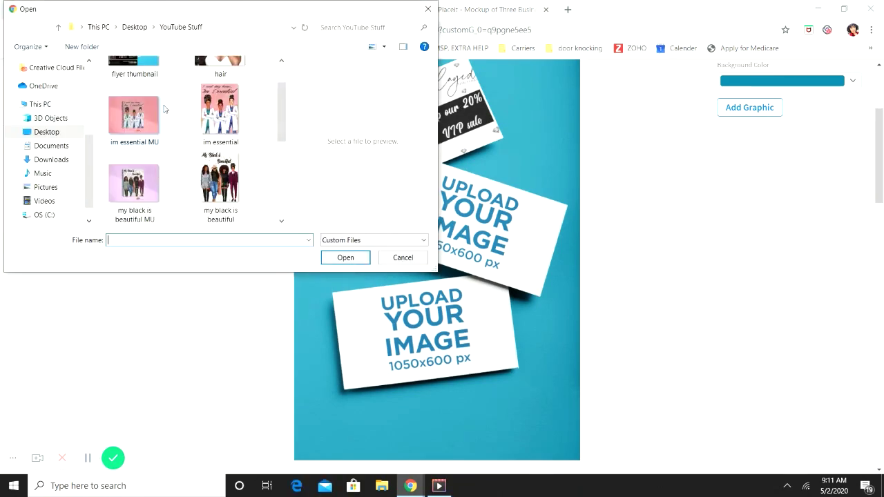
{"action": "left_click", "coordinate": [224, 201]}
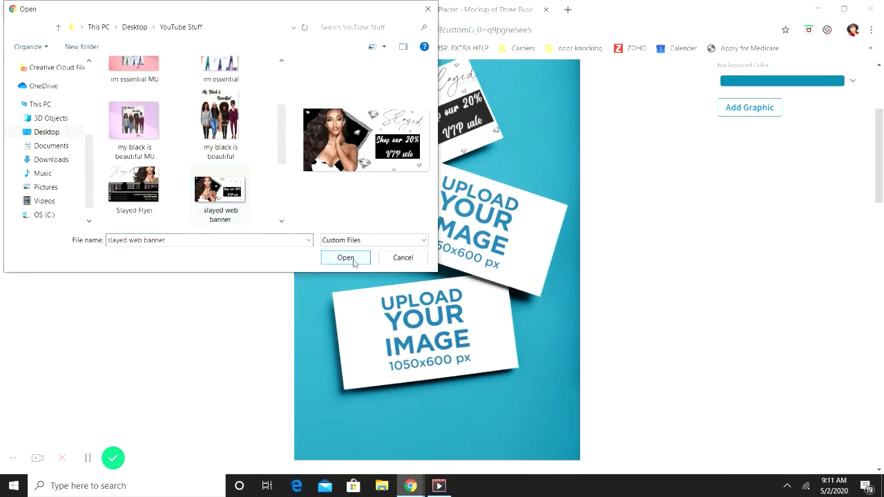
{"action": "left_click", "coordinate": [346, 257]}
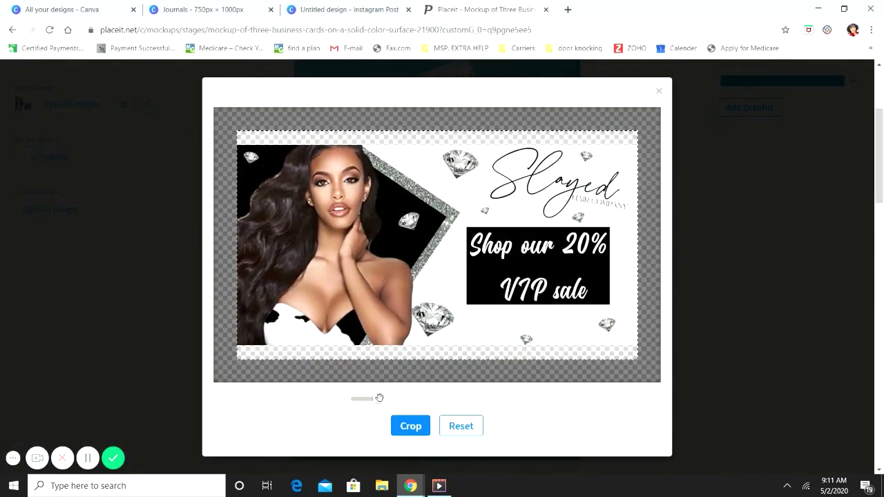
{"action": "left_click_drag", "start_coordinate": [371, 399], "coordinate": [383, 399]}
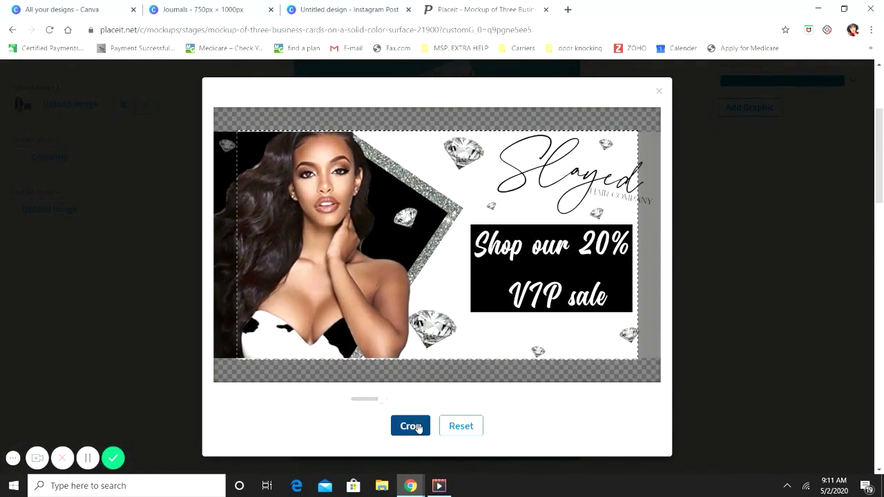
{"action": "left_click", "coordinate": [411, 426]}
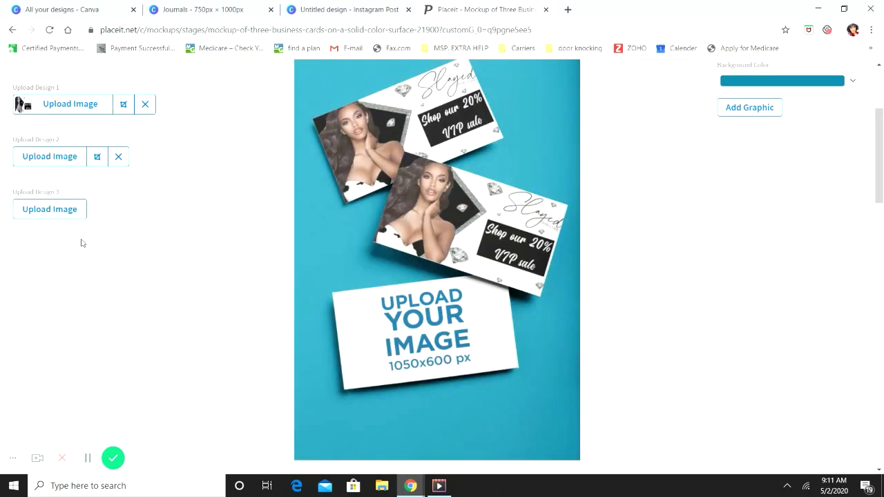
Upload 'slayed web banner' as design 3, enlarge it in the frame and crop
{"action": "left_click", "coordinate": [61, 210]}
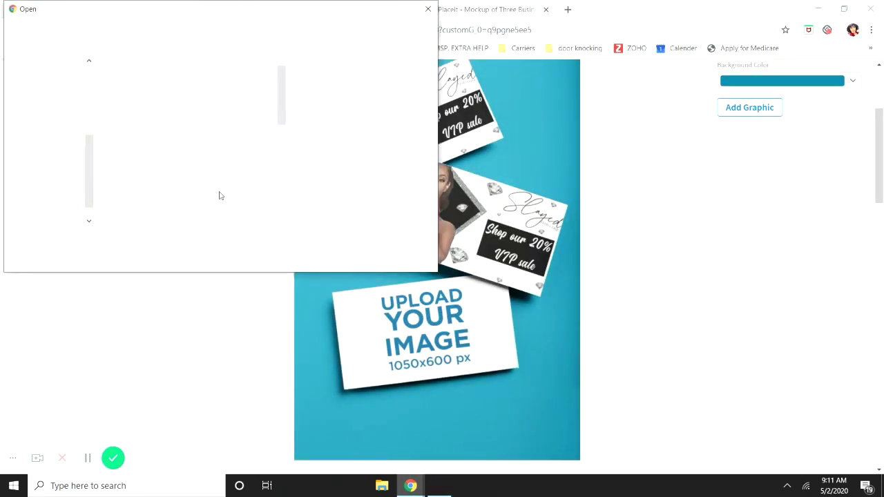
{"action": "scroll", "coordinate": [234, 172], "scroll_direction": "down", "scroll_amount": 3}
{"action": "scroll", "coordinate": [228, 145], "scroll_direction": "up", "scroll_amount": 1}
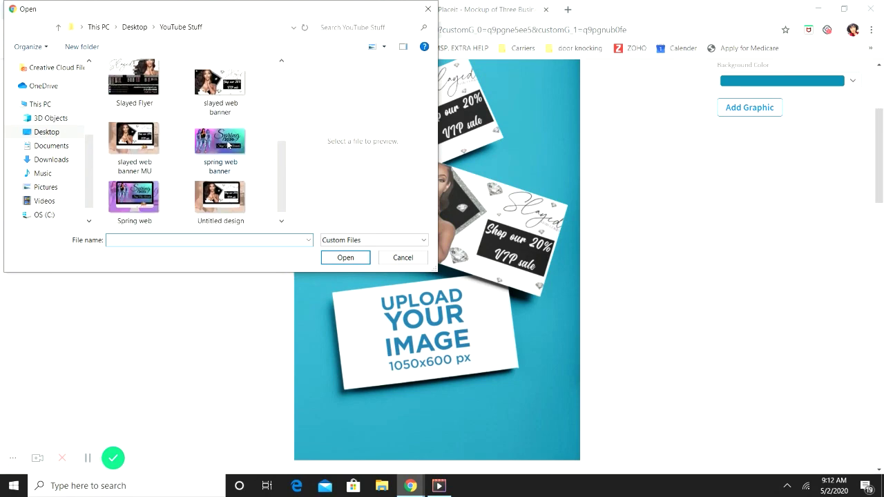
{"action": "left_click", "coordinate": [230, 95]}
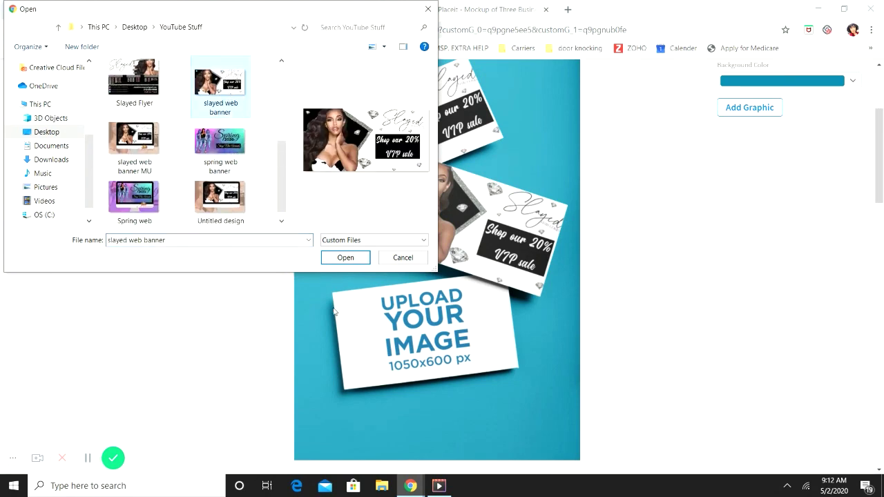
{"action": "left_click", "coordinate": [353, 260]}
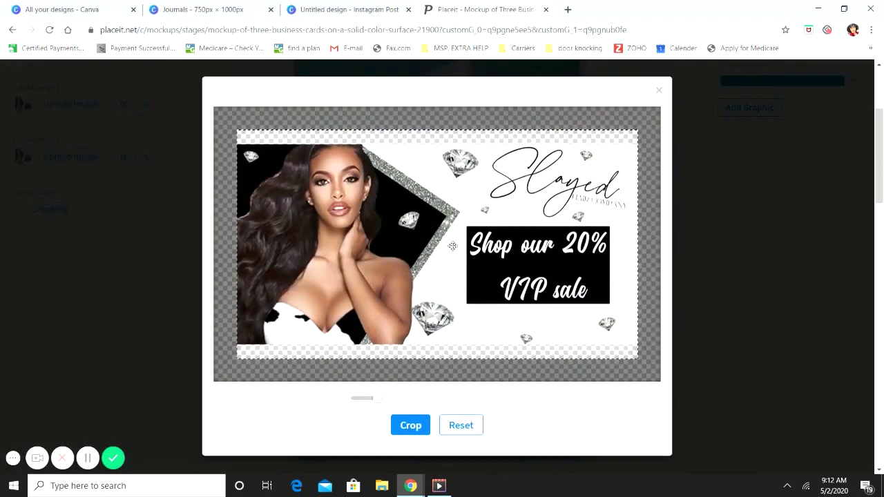
{"action": "mouse_move", "coordinate": [372, 399]}
{"action": "left_mouse_down"}
{"action": "mouse_move", "coordinate": [383, 401]}
{"action": "mouse_move", "coordinate": [350, 401]}
{"action": "mouse_move", "coordinate": [380, 405]}
{"action": "left_mouse_up"}
{"action": "left_click", "coordinate": [413, 432]}
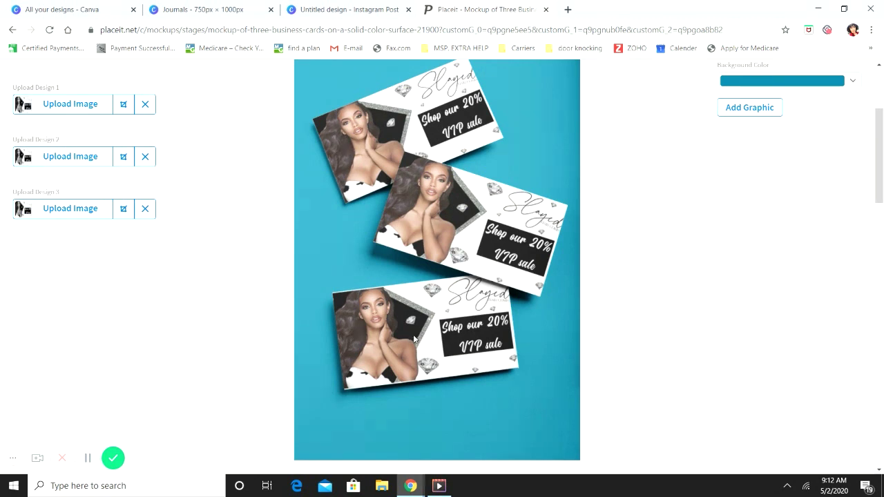
{"action": "scroll", "coordinate": [591, 267], "scroll_direction": "up", "scroll_amount": 1}
{"action": "scroll", "coordinate": [591, 268], "scroll_direction": "up", "scroll_amount": 1}
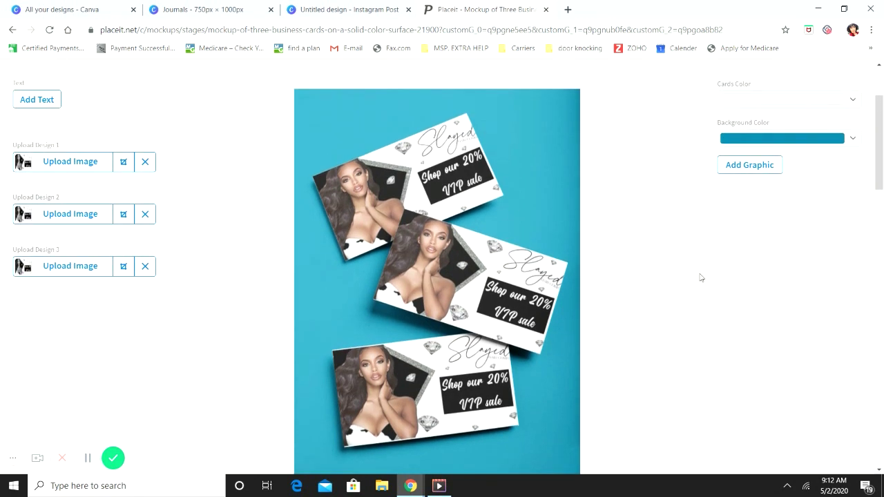
Try light grey and pink backgrounds, settling on the palest pink swatch behind the cards
{"action": "left_click", "coordinate": [849, 142]}
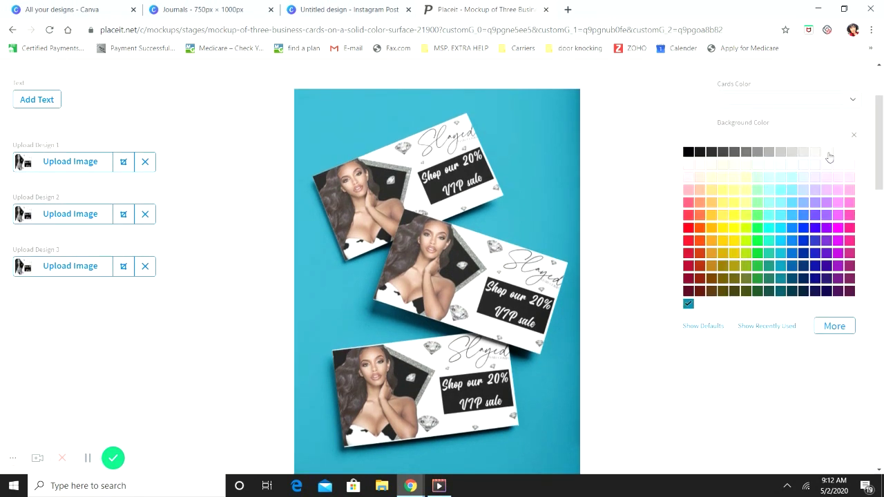
{"action": "left_click", "coordinate": [816, 154]}
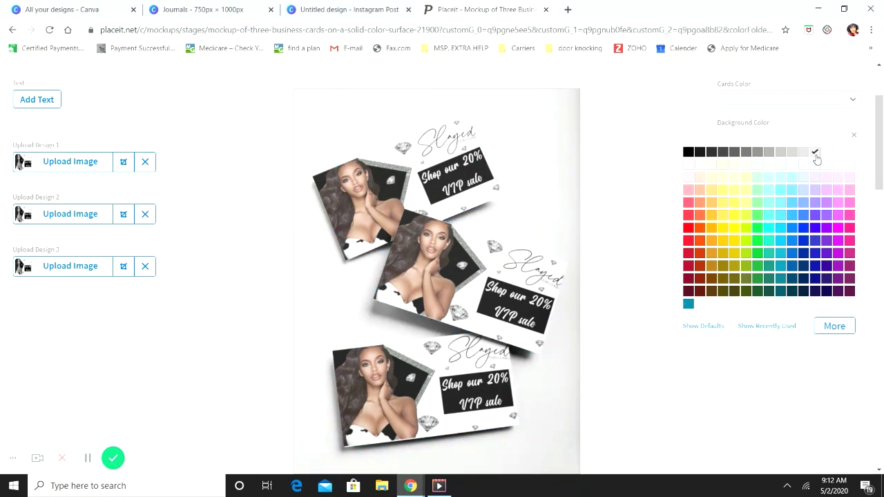
{"action": "scroll", "coordinate": [817, 159], "scroll_direction": "down", "scroll_amount": 1}
{"action": "left_click", "coordinate": [849, 121]}
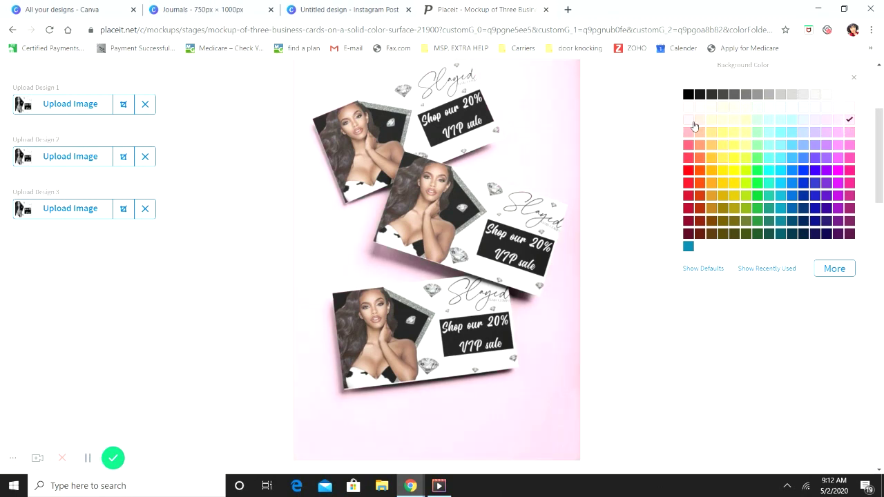
{"action": "left_click", "coordinate": [693, 124]}
{"action": "scroll", "coordinate": [823, 169], "scroll_direction": "up", "scroll_amount": 1}
{"action": "scroll", "coordinate": [822, 170], "scroll_direction": "down", "scroll_amount": 2}
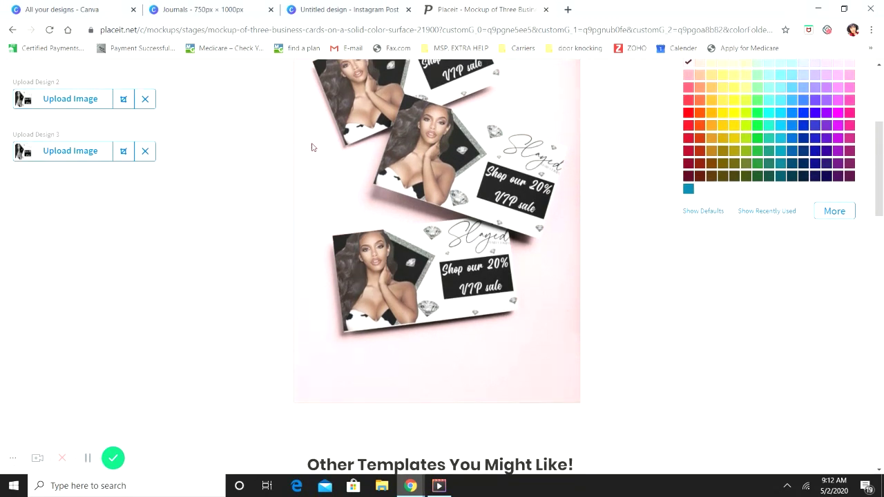
{"action": "scroll", "coordinate": [453, 217], "scroll_direction": "up", "scroll_amount": 2}
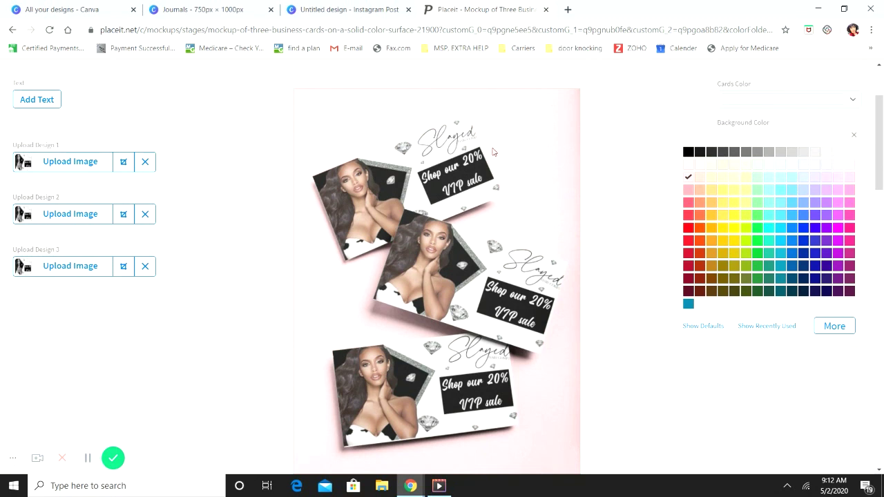
{"action": "scroll", "coordinate": [427, 150], "scroll_direction": "down", "scroll_amount": 2}
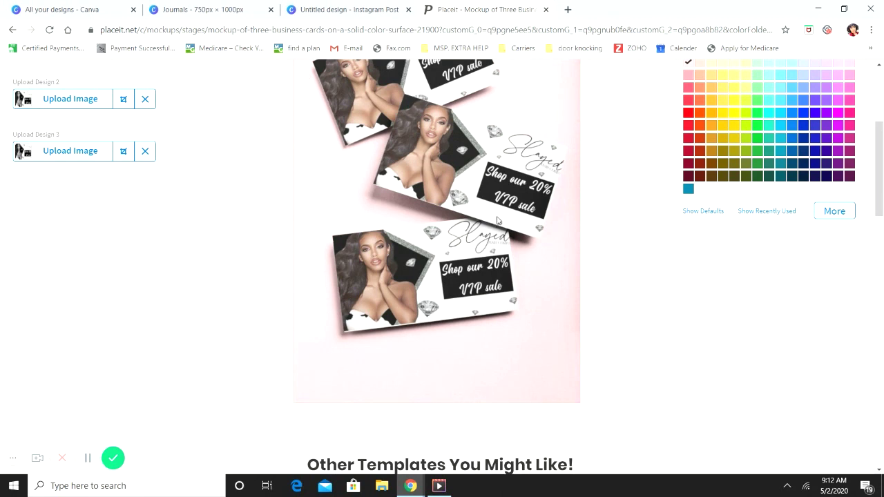
{"action": "scroll", "coordinate": [502, 216], "scroll_direction": "up", "scroll_amount": 1}
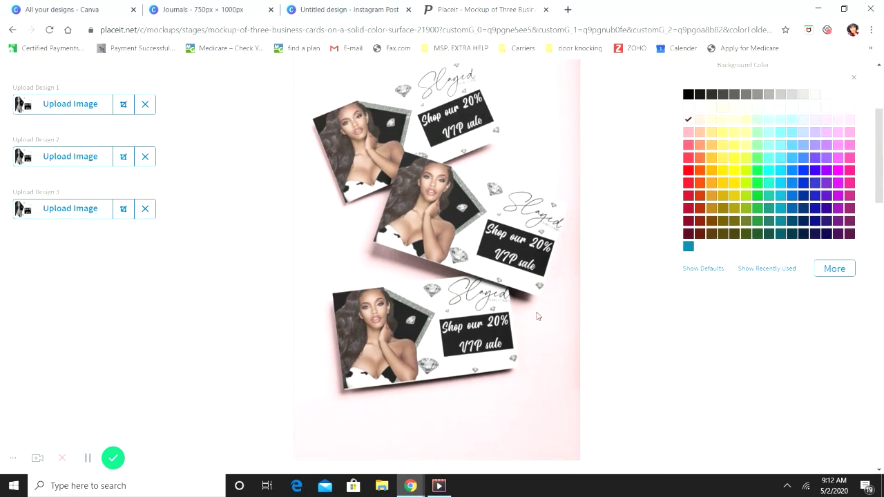
{"action": "scroll", "coordinate": [532, 318], "scroll_direction": "up", "scroll_amount": 1}
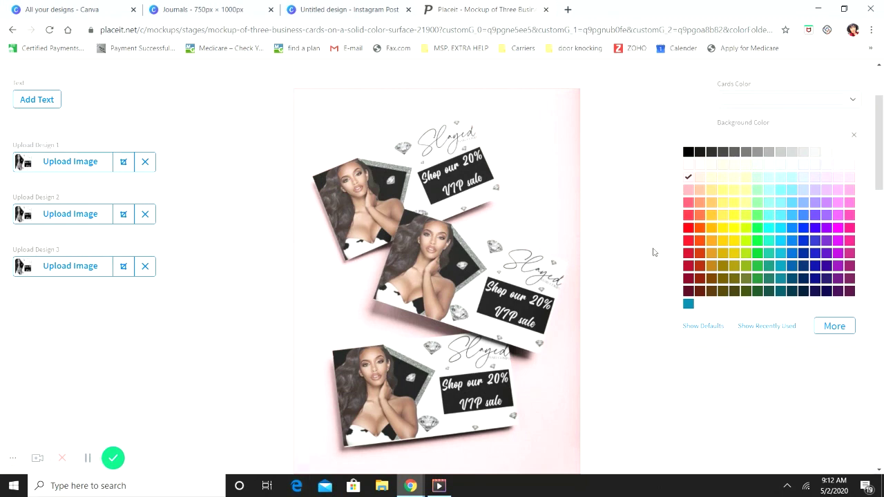
Return to the top of the three-business-cards editor and close the Background Color palette
{"action": "scroll", "coordinate": [621, 263], "scroll_direction": "down", "scroll_amount": 3}
{"action": "scroll", "coordinate": [466, 277], "scroll_direction": "up", "scroll_amount": 2}
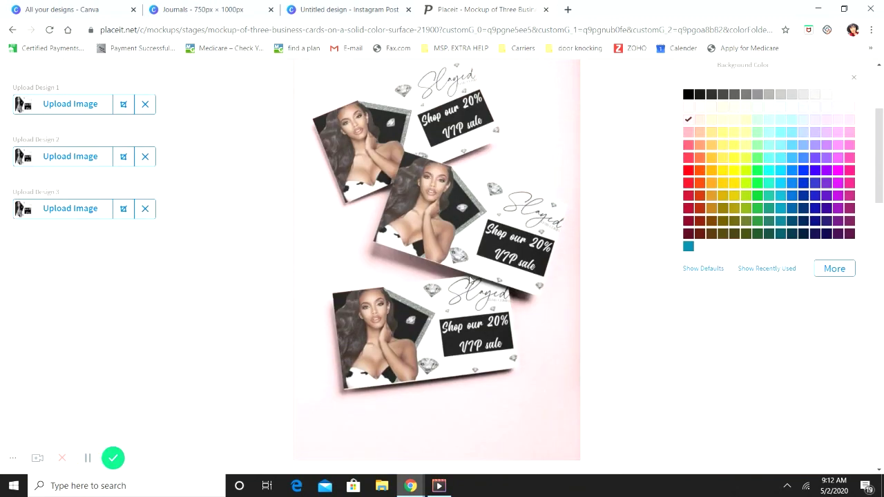
{"action": "scroll", "coordinate": [608, 306], "scroll_direction": "up", "scroll_amount": 1}
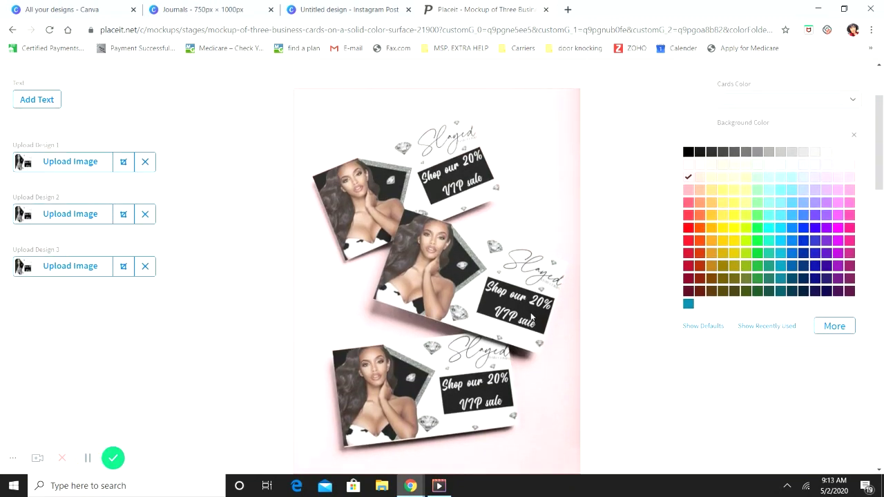
{"action": "scroll", "coordinate": [527, 323], "scroll_direction": "up", "scroll_amount": 2}
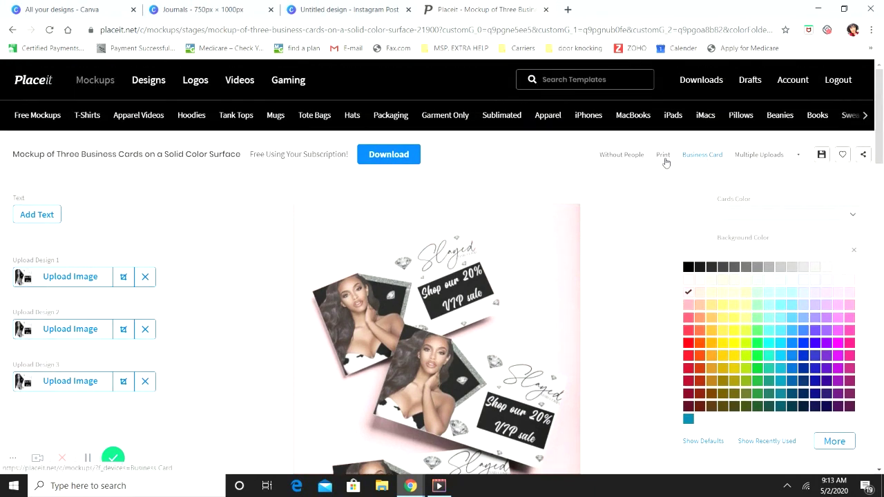
{"action": "left_click", "coordinate": [608, 80]}
Search templates for 'flyers with graphics' and browse the results
{"action": "type", "text": "flyer"}
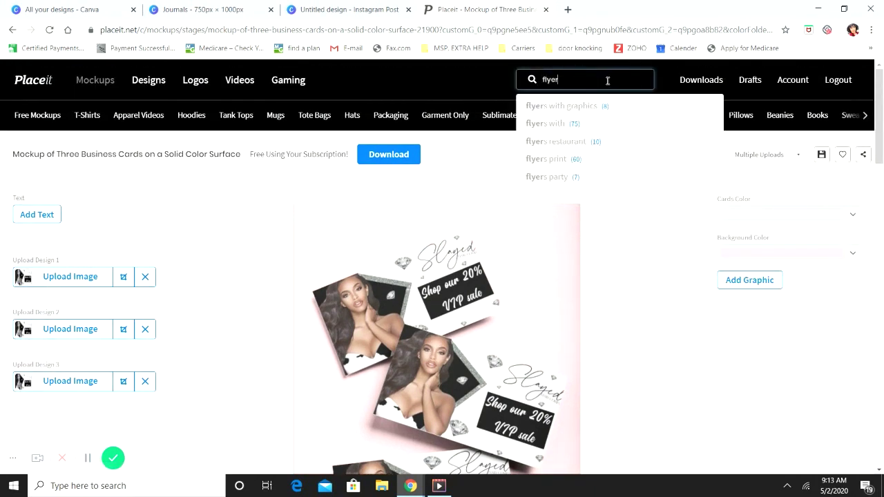
{"action": "key", "text": "Down"}
{"action": "key", "text": "Return"}
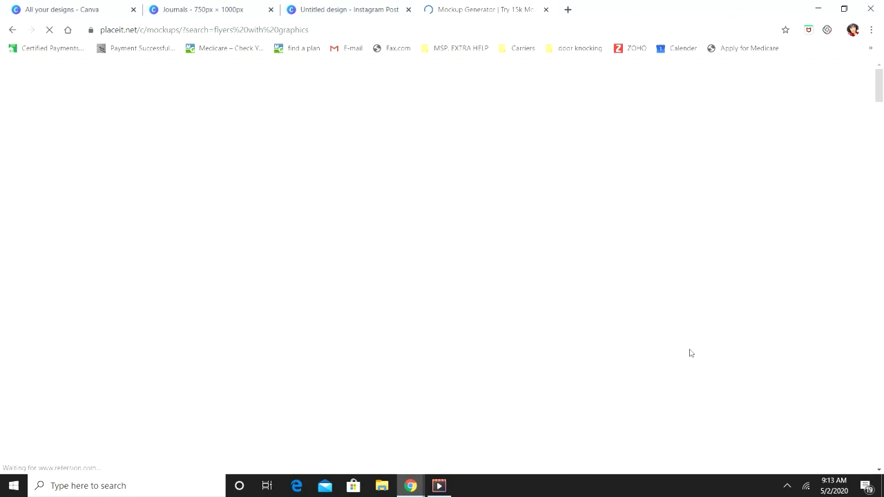
{"action": "scroll", "coordinate": [649, 308], "scroll_direction": "down", "scroll_amount": 5}
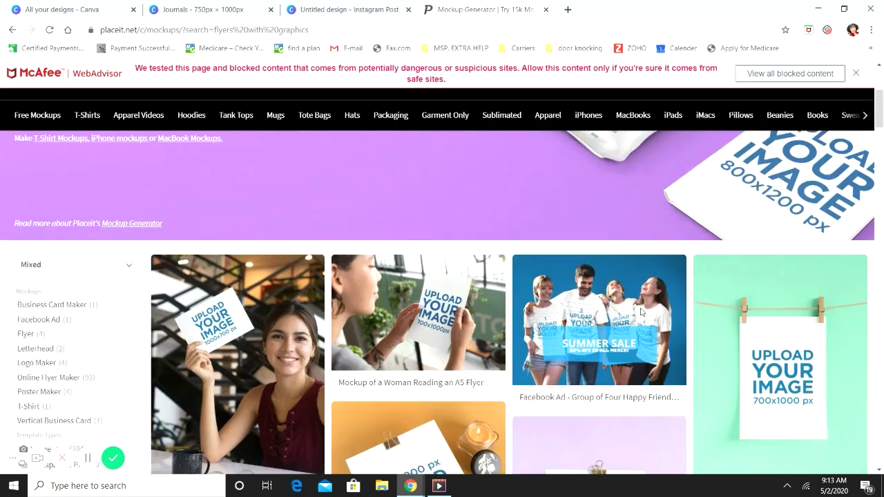
{"action": "scroll", "coordinate": [643, 317], "scroll_direction": "down", "scroll_amount": 10}
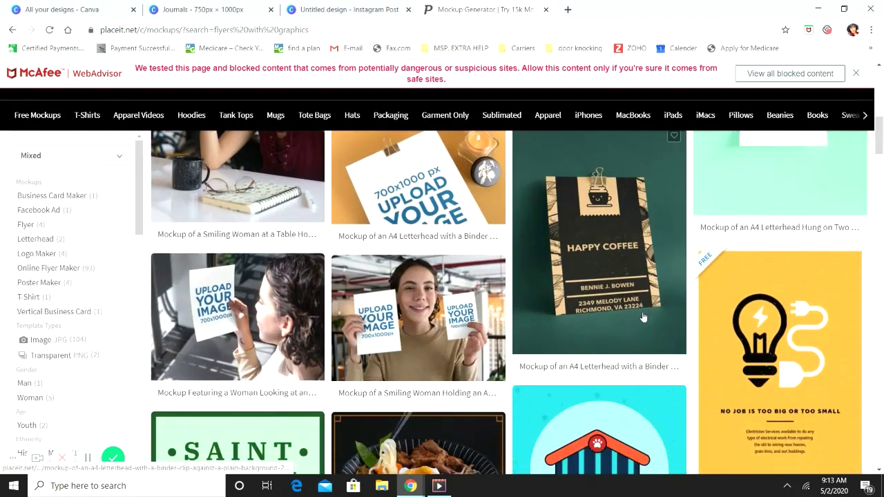
{"action": "scroll", "coordinate": [645, 316], "scroll_direction": "down", "scroll_amount": 5}
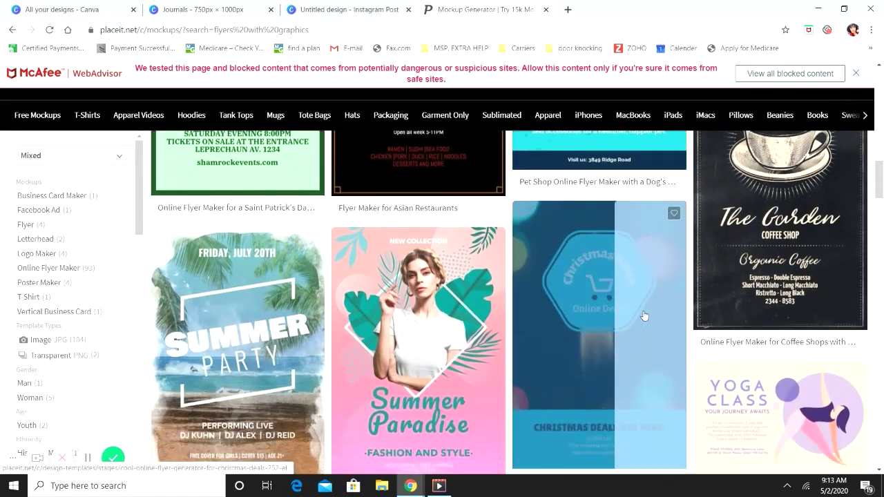
{"action": "scroll", "coordinate": [663, 311], "scroll_direction": "up", "scroll_amount": 10}
{"action": "scroll", "coordinate": [688, 304], "scroll_direction": "up", "scroll_amount": 10}
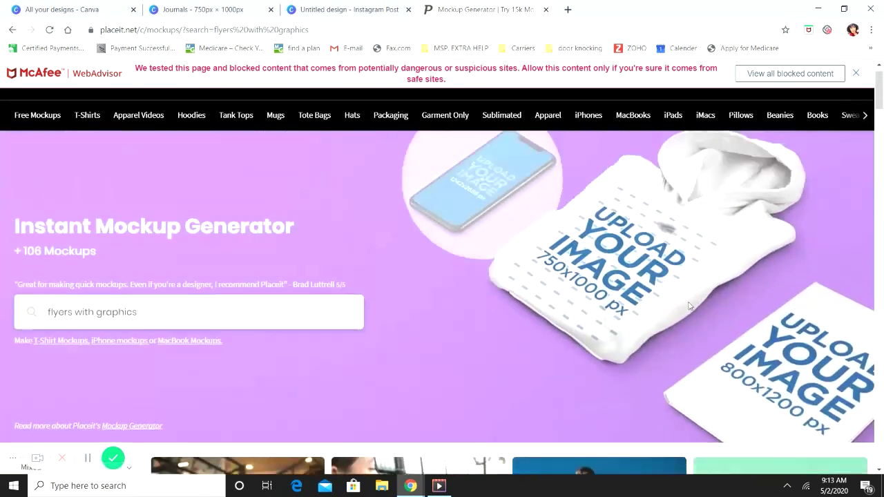
Close the McAfee warning bar and rerun the search shortened to 'flyers'
{"action": "left_click", "coordinate": [857, 74]}
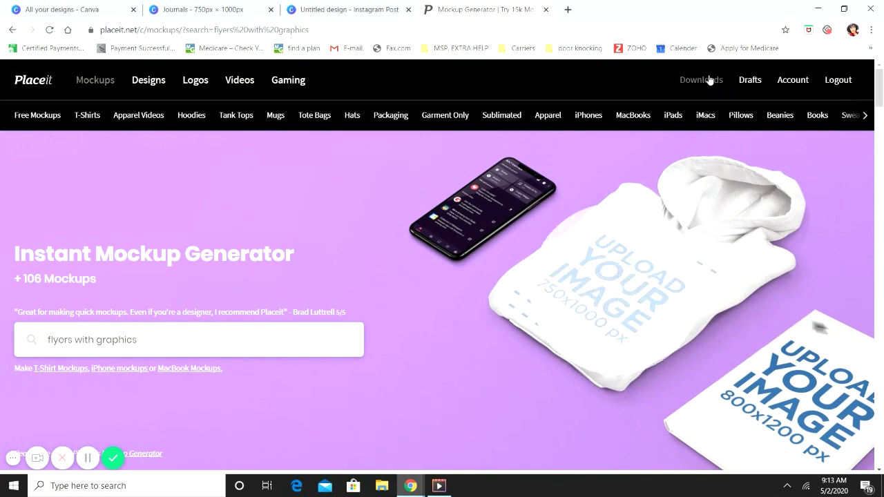
{"action": "left_click", "coordinate": [164, 339]}
{"action": "key", "text": "BackSpace"}
{"action": "key", "text": "BackSpace"}
{"action": "key", "text": "BackSpace"}
{"action": "key", "text": "BackSpace"}
{"action": "key", "text": "BackSpace"}
{"action": "key", "text": "BackSpace"}
{"action": "key", "text": "BackSpace"}
{"action": "key", "text": "BackSpace"}
{"action": "key", "text": "BackSpace"}
{"action": "key", "text": "BackSpace"}
{"action": "key", "text": "BackSpace"}
{"action": "key", "text": "BackSpace"}
{"action": "key", "text": "BackSpace"}
{"action": "key", "text": "BackSpace"}
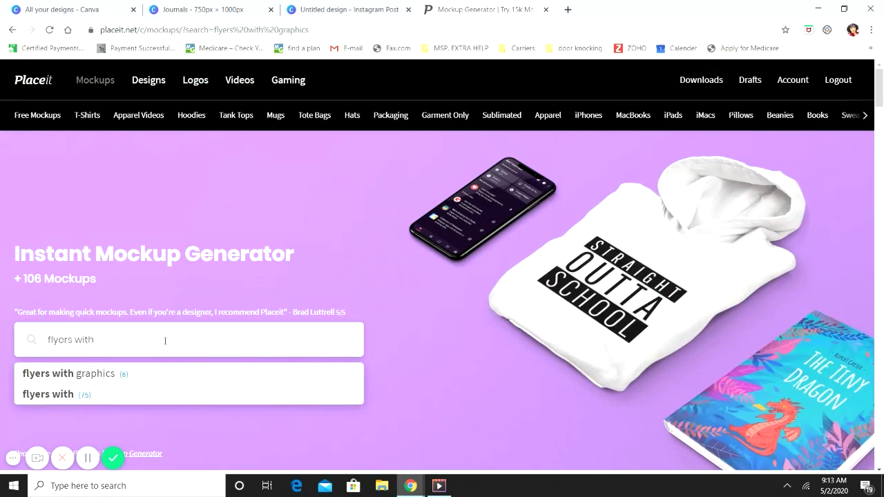
{"action": "key", "text": "Return"}
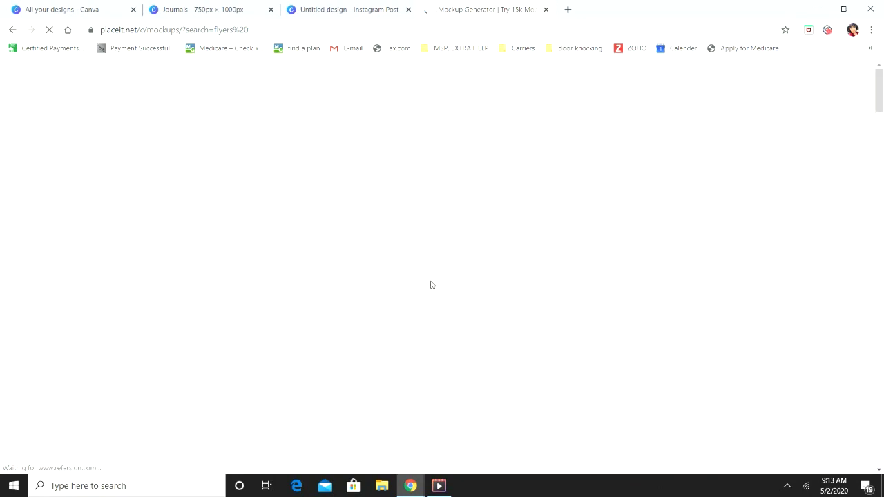
Scroll the flyer results and open 'Mockup of Two Horizontal Flyers Floating on a Plain Backdrop'
{"action": "scroll", "coordinate": [495, 275], "scroll_direction": "down", "scroll_amount": 4}
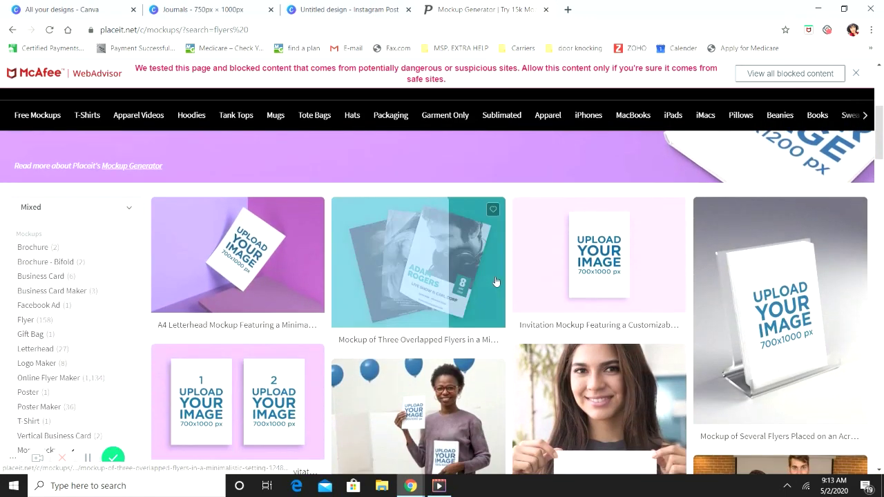
{"action": "scroll", "coordinate": [736, 172], "scroll_direction": "down", "scroll_amount": 2}
{"action": "scroll", "coordinate": [736, 172], "scroll_direction": "down", "scroll_amount": 10}
{"action": "scroll", "coordinate": [736, 183], "scroll_direction": "down", "scroll_amount": 2}
{"action": "scroll", "coordinate": [736, 183], "scroll_direction": "down", "scroll_amount": 3}
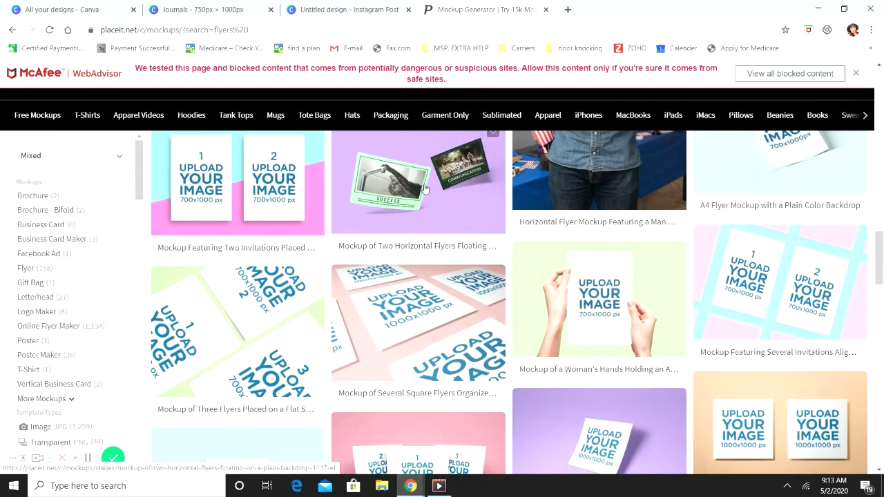
{"action": "left_click", "coordinate": [409, 186]}
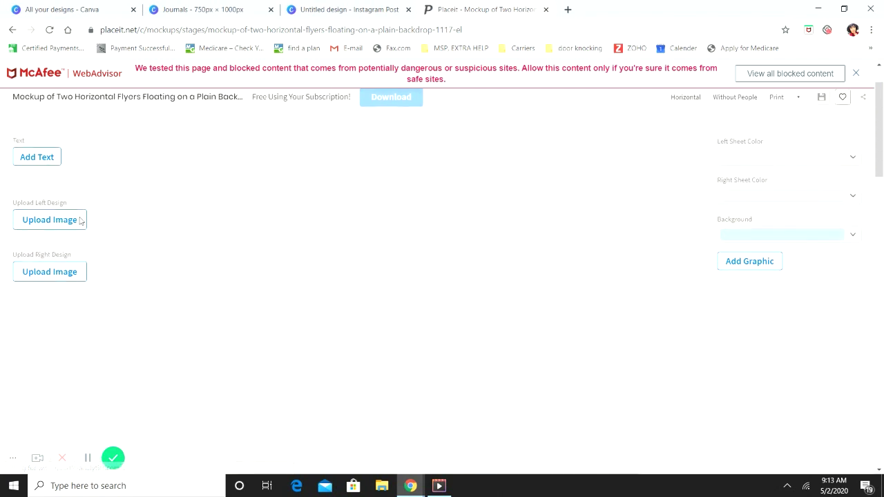
Upload the Slayed Flyer image to the left flyer, zoom it slightly, and crop
{"action": "left_click", "coordinate": [79, 221]}
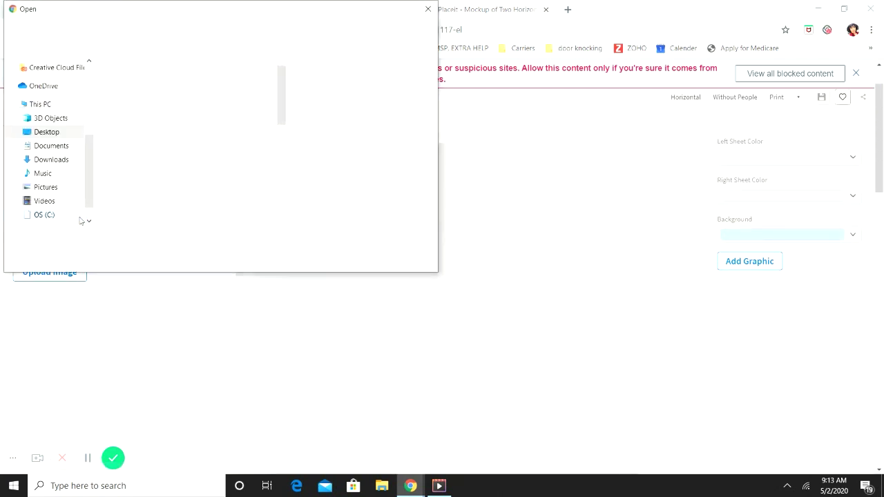
{"action": "scroll", "coordinate": [200, 132], "scroll_direction": "down", "scroll_amount": 4}
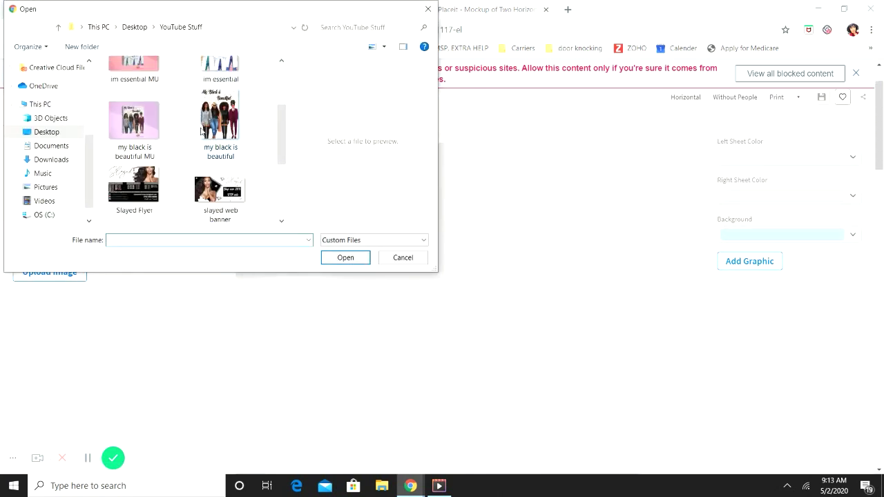
{"action": "left_click", "coordinate": [150, 128]}
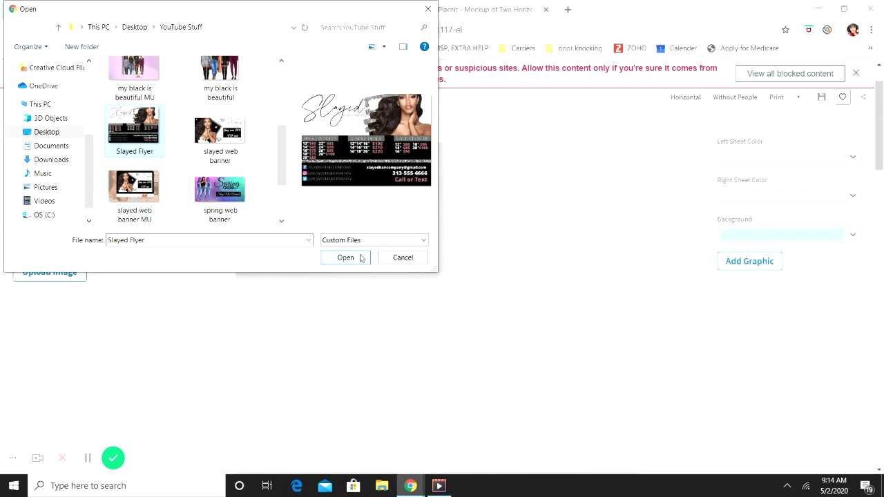
{"action": "left_click", "coordinate": [346, 257]}
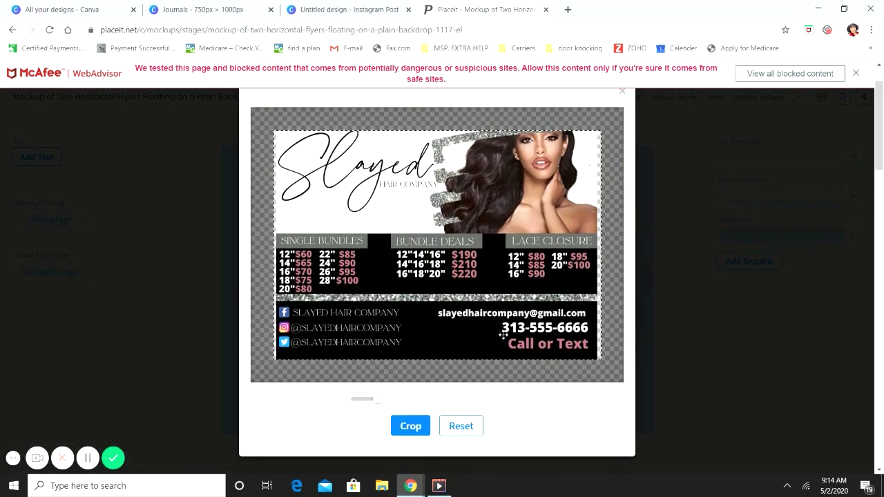
{"action": "left_click_drag", "start_coordinate": [381, 399], "coordinate": [383, 400]}
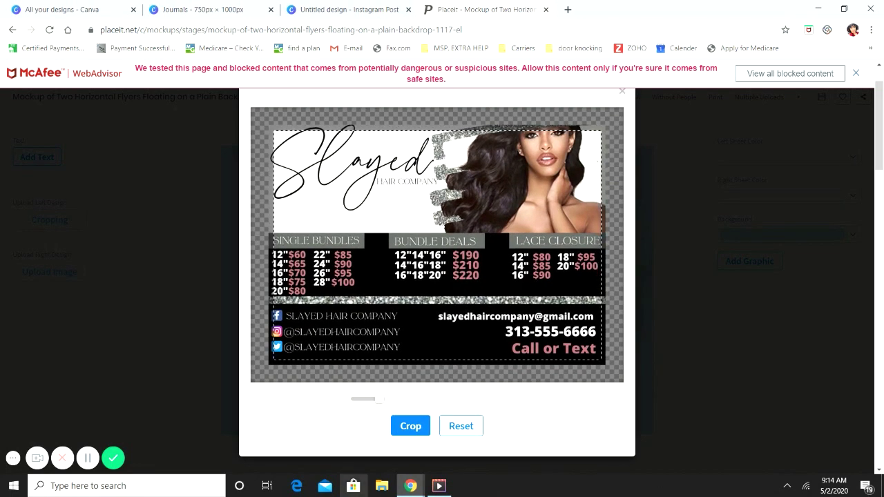
{"action": "left_click", "coordinate": [409, 425]}
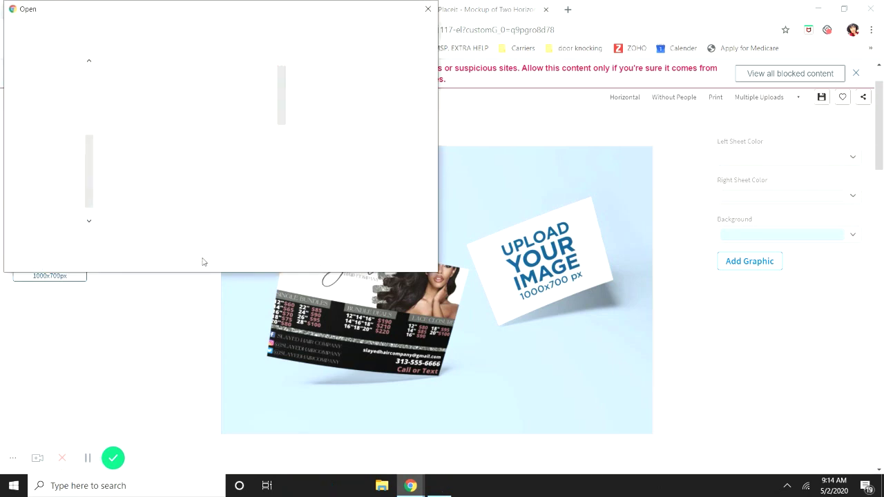
Place the same Slayed Flyer image on the right flyer, slightly zoomed, and crop
{"action": "scroll", "coordinate": [176, 136], "scroll_direction": "down", "scroll_amount": 5}
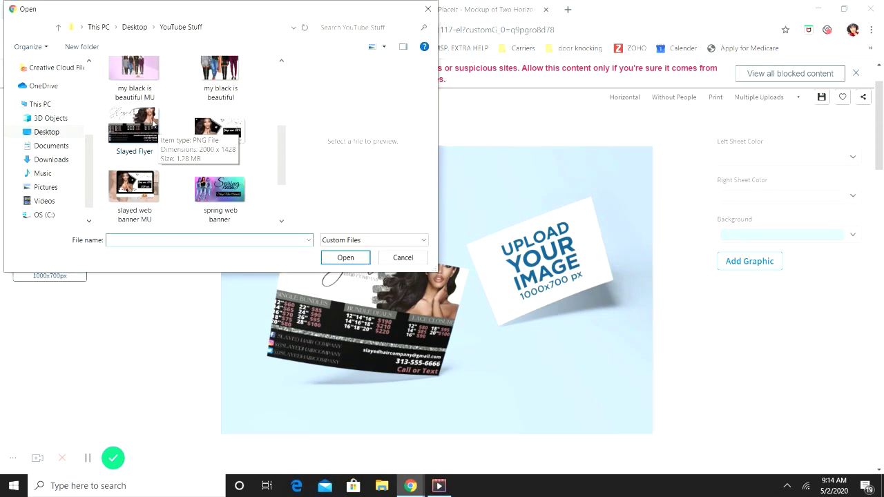
{"action": "left_click", "coordinate": [134, 128]}
{"action": "left_click", "coordinate": [347, 257]}
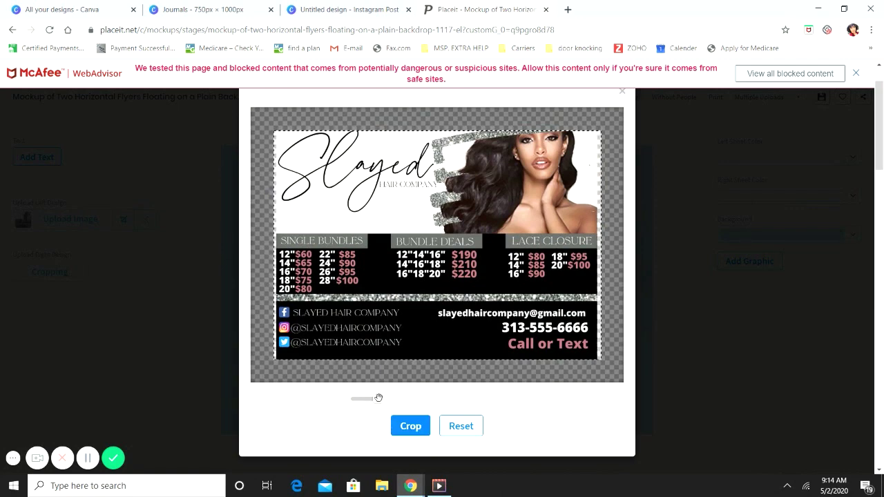
{"action": "left_click_drag", "start_coordinate": [379, 398], "coordinate": [377, 399]}
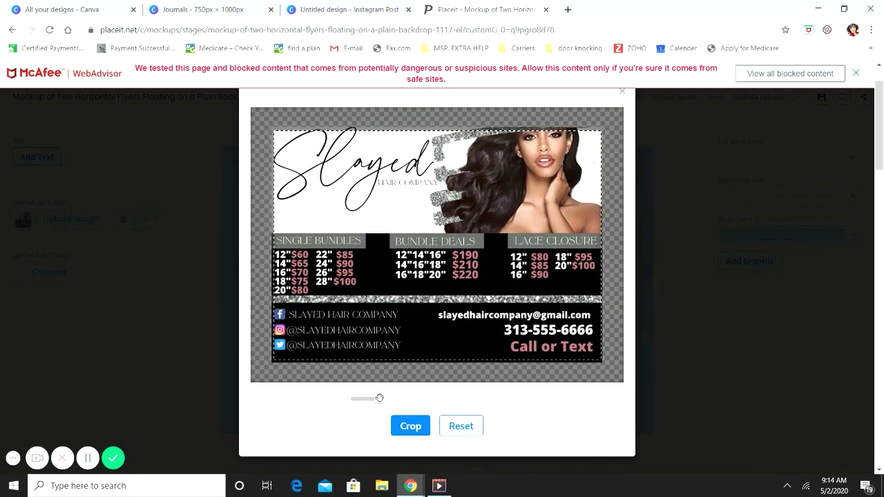
{"action": "left_click", "coordinate": [417, 429]}
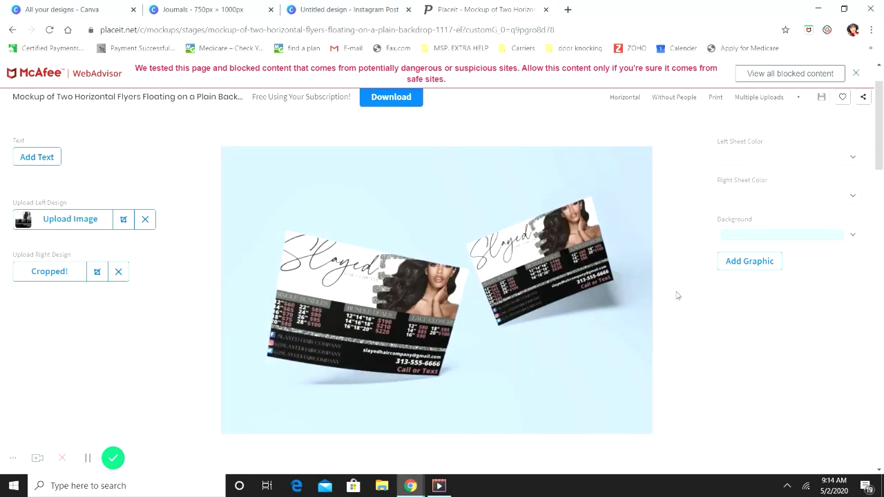
Set the two-flyer mockup background to pale pink after briefly trying white
{"action": "left_click", "coordinate": [854, 236]}
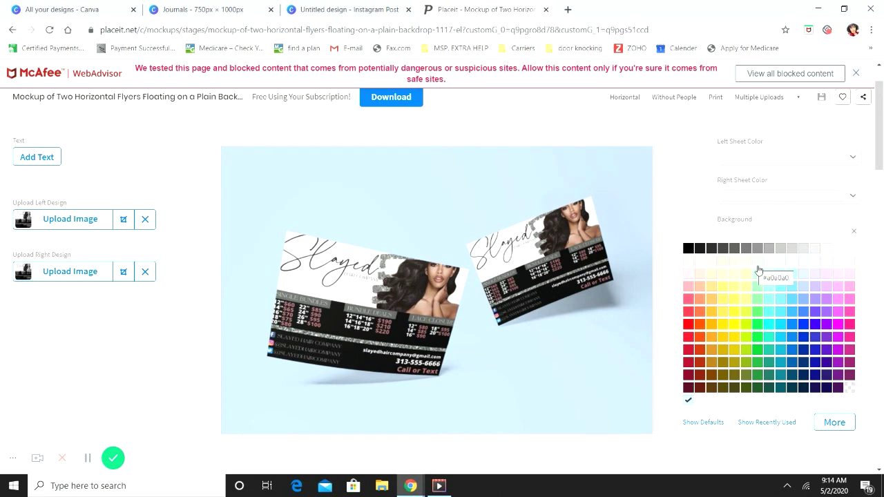
{"action": "left_click", "coordinate": [693, 276]}
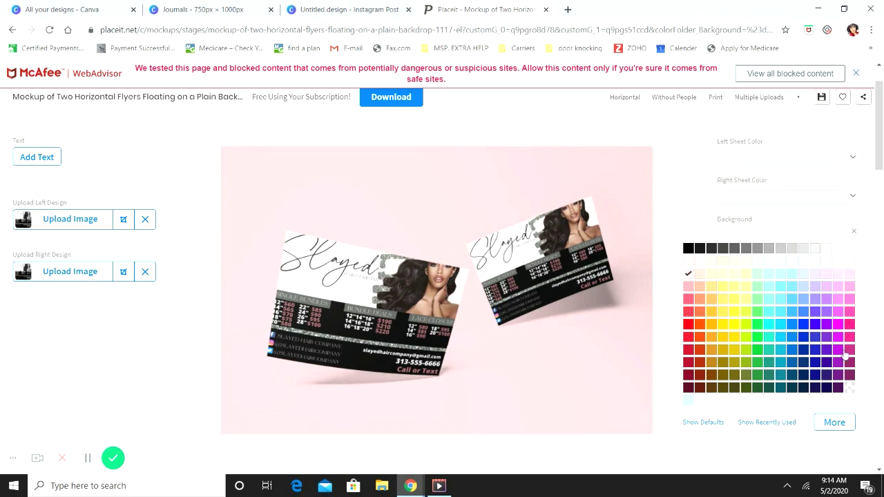
{"action": "left_click", "coordinate": [851, 389]}
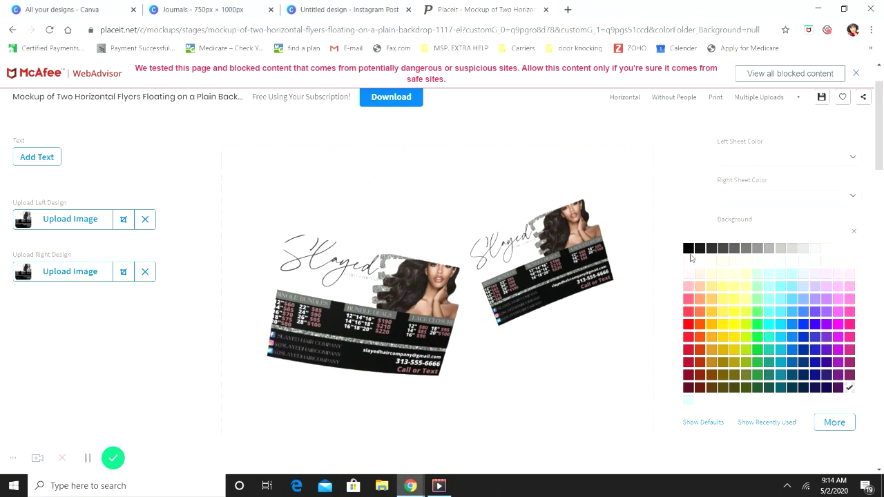
{"action": "left_click", "coordinate": [694, 275]}
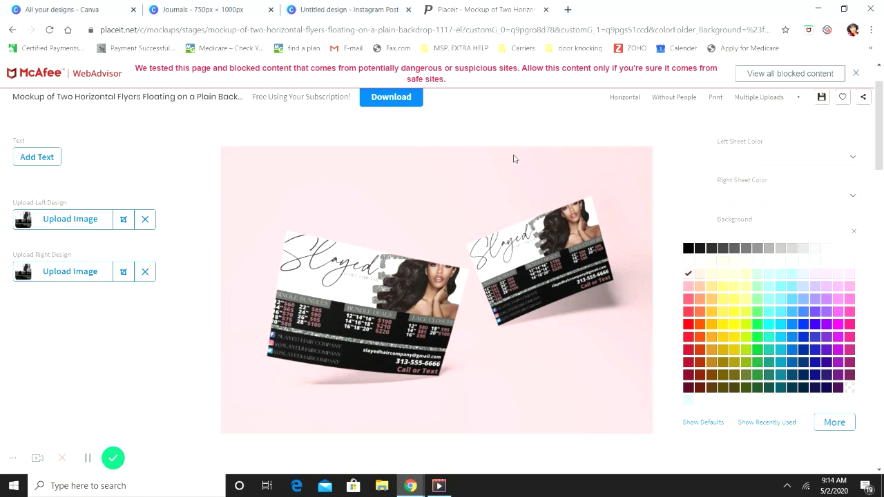
{"action": "scroll", "coordinate": [567, 275], "scroll_direction": "up", "scroll_amount": 1}
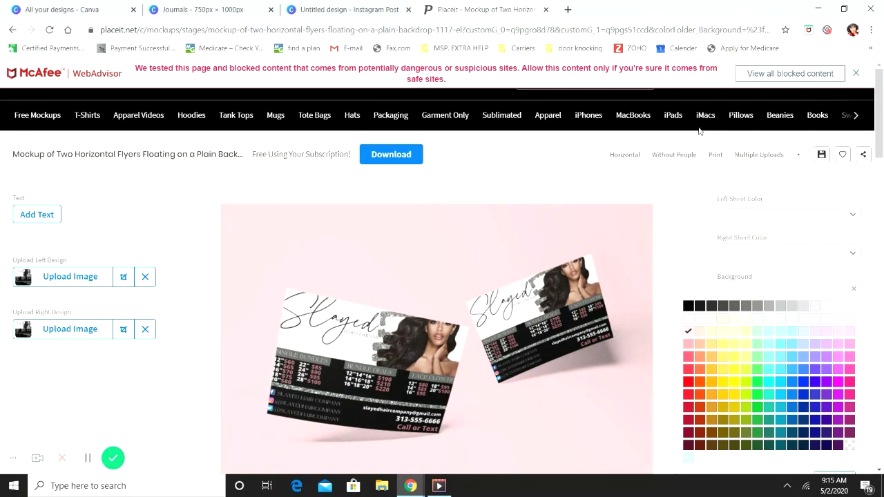
Open the Sublimated mockups category and scroll through page 1 down to the pagination
{"action": "left_click", "coordinate": [509, 118]}
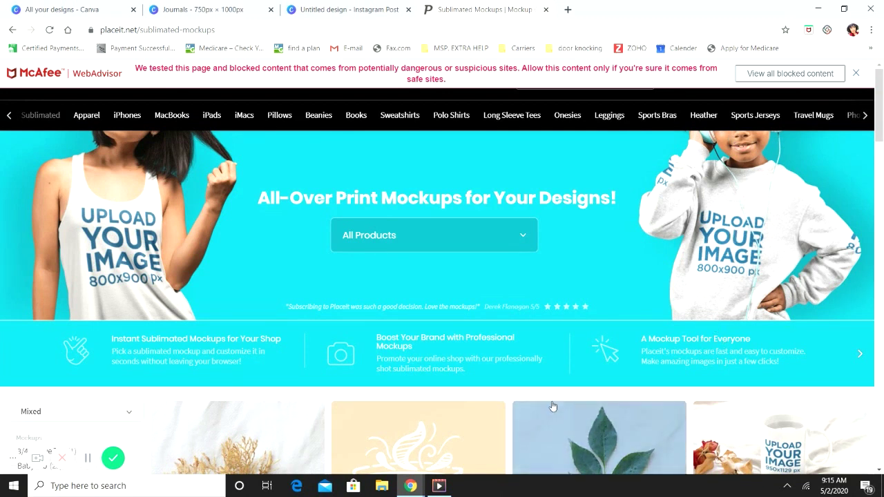
{"action": "scroll", "coordinate": [722, 328], "scroll_direction": "down", "scroll_amount": 2}
{"action": "scroll", "coordinate": [592, 299], "scroll_direction": "down", "scroll_amount": 1}
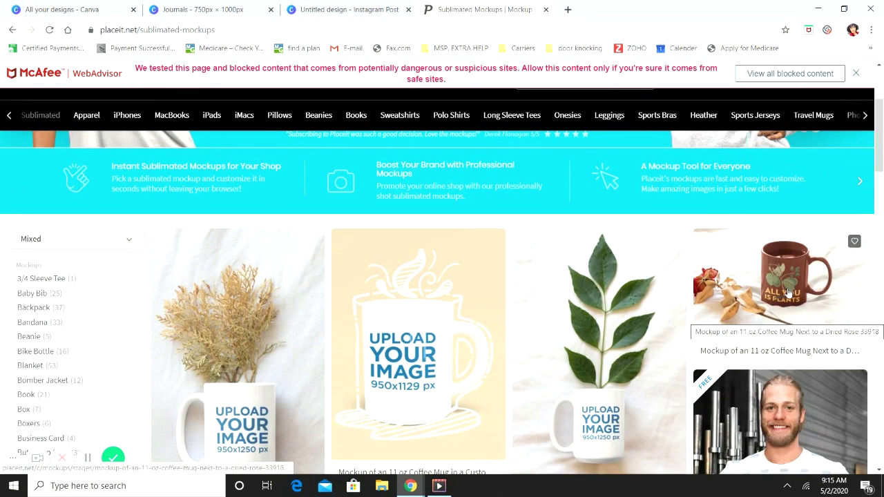
{"action": "scroll", "coordinate": [781, 297], "scroll_direction": "down", "scroll_amount": 1}
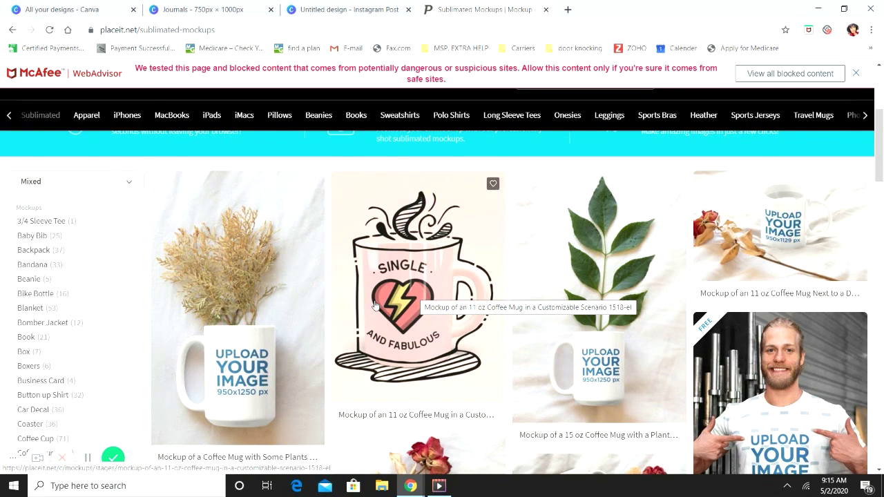
{"action": "scroll", "coordinate": [339, 221], "scroll_direction": "down", "scroll_amount": 1}
{"action": "scroll", "coordinate": [339, 220], "scroll_direction": "down", "scroll_amount": 1}
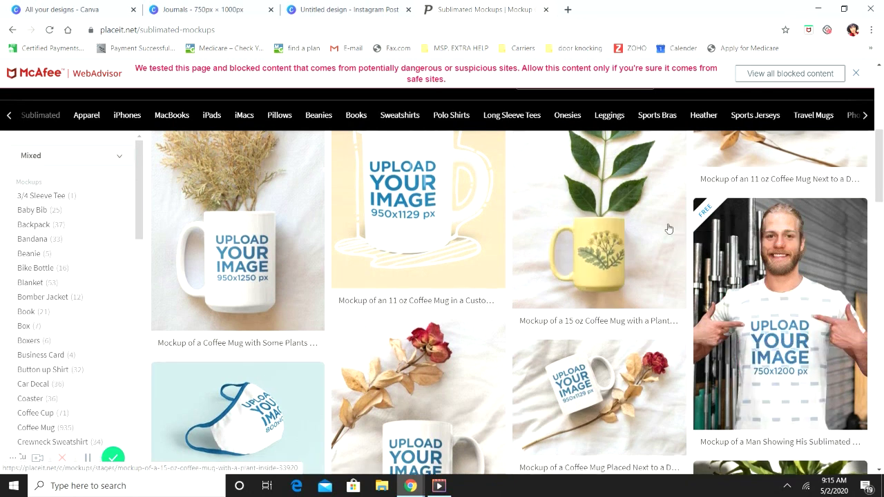
{"action": "scroll", "coordinate": [667, 228], "scroll_direction": "up", "scroll_amount": 1}
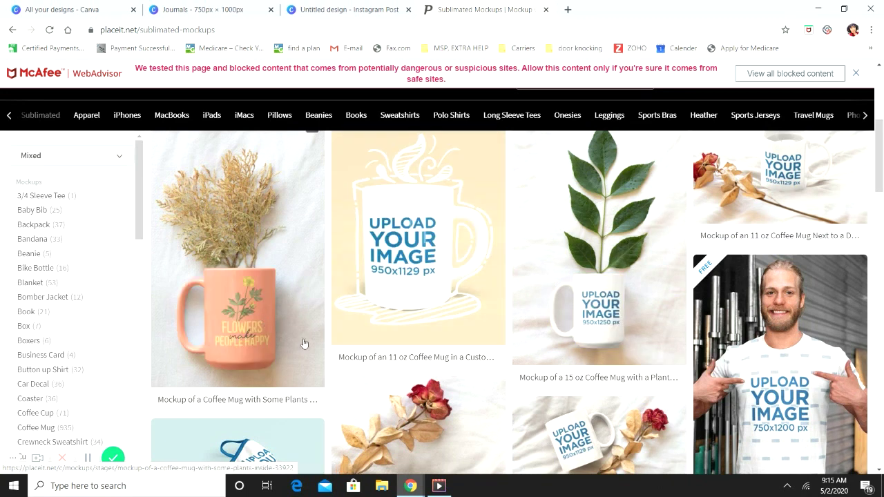
{"action": "scroll", "coordinate": [563, 299], "scroll_direction": "down", "scroll_amount": 2}
{"action": "scroll", "coordinate": [563, 298], "scroll_direction": "down", "scroll_amount": 1}
{"action": "scroll", "coordinate": [456, 225], "scroll_direction": "down", "scroll_amount": 1}
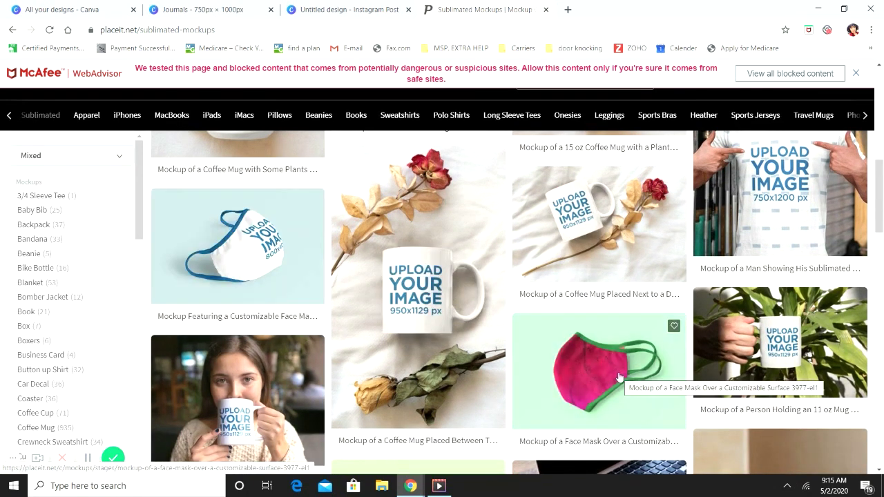
{"action": "scroll", "coordinate": [619, 387], "scroll_direction": "down", "scroll_amount": 1}
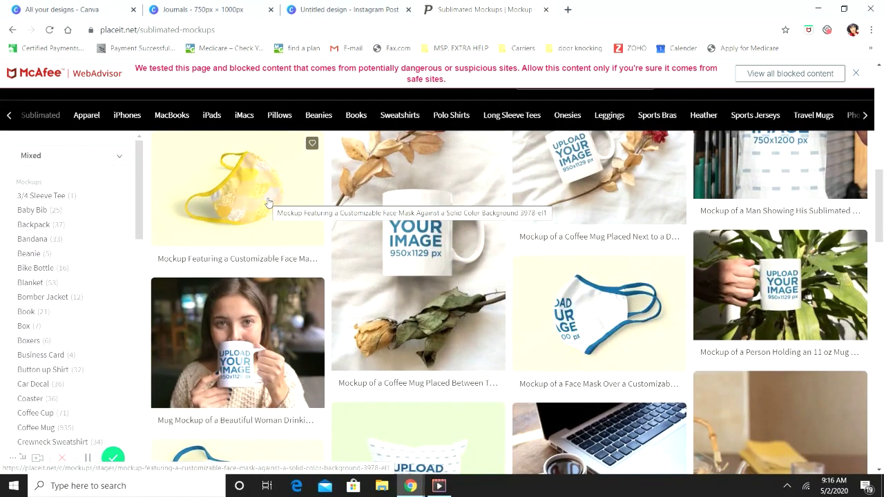
{"action": "scroll", "coordinate": [598, 313], "scroll_direction": "down", "scroll_amount": 3}
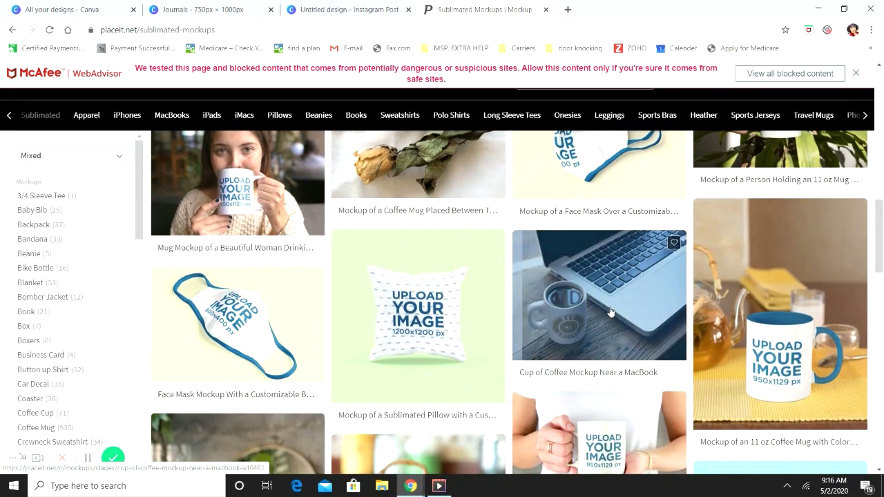
{"action": "scroll", "coordinate": [669, 297], "scroll_direction": "down", "scroll_amount": 1}
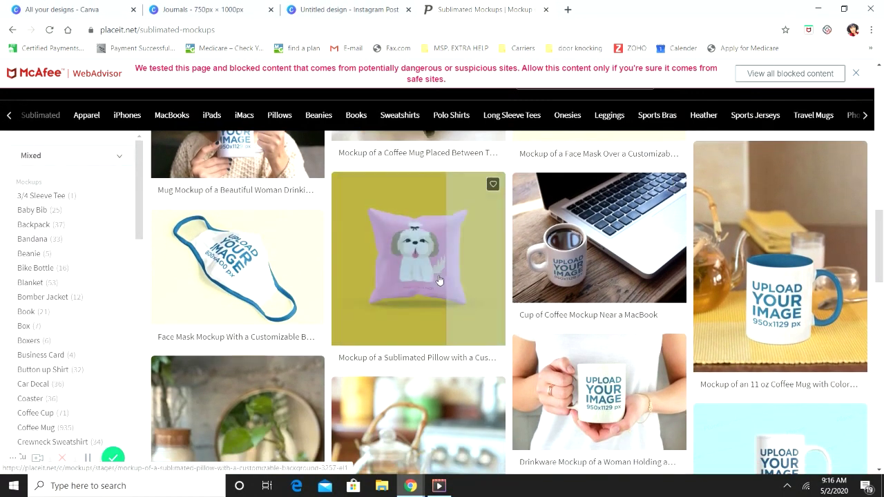
{"action": "scroll", "coordinate": [794, 293], "scroll_direction": "down", "scroll_amount": 5}
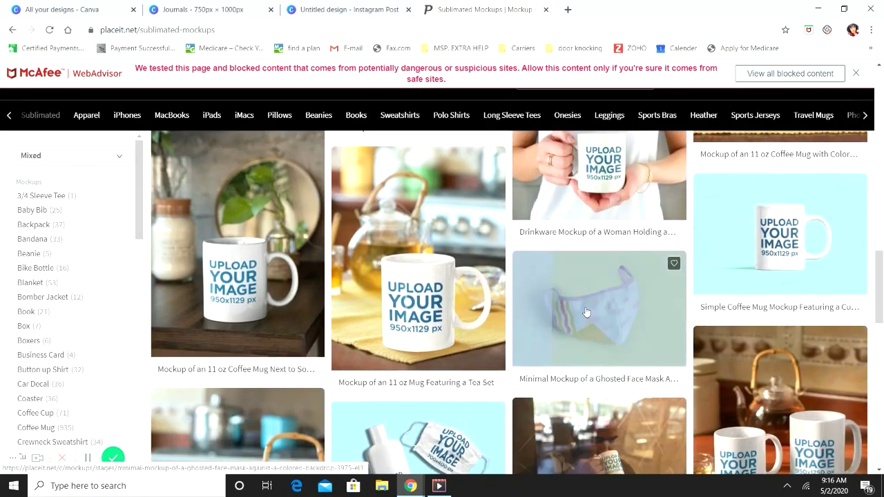
{"action": "scroll", "coordinate": [598, 326], "scroll_direction": "down", "scroll_amount": 3}
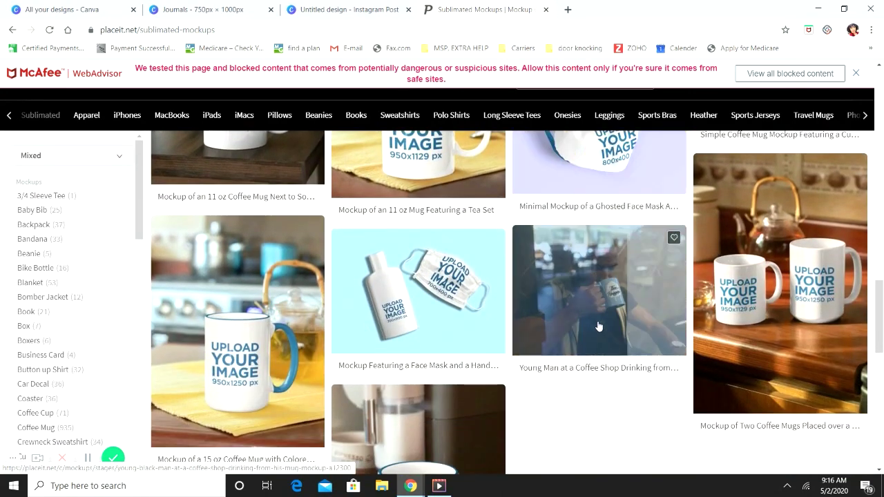
{"action": "scroll", "coordinate": [598, 326], "scroll_direction": "down", "scroll_amount": 1}
{"action": "scroll", "coordinate": [599, 326], "scroll_direction": "down", "scroll_amount": 1}
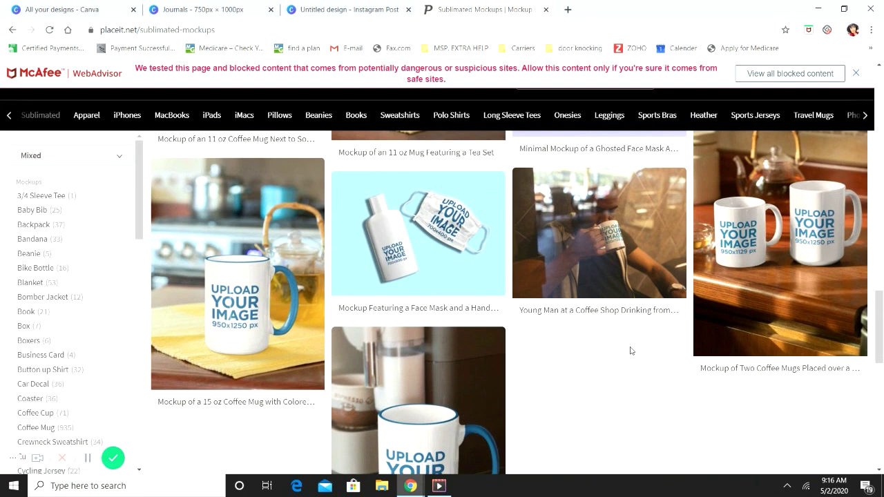
{"action": "scroll", "coordinate": [630, 352], "scroll_direction": "down", "scroll_amount": 4}
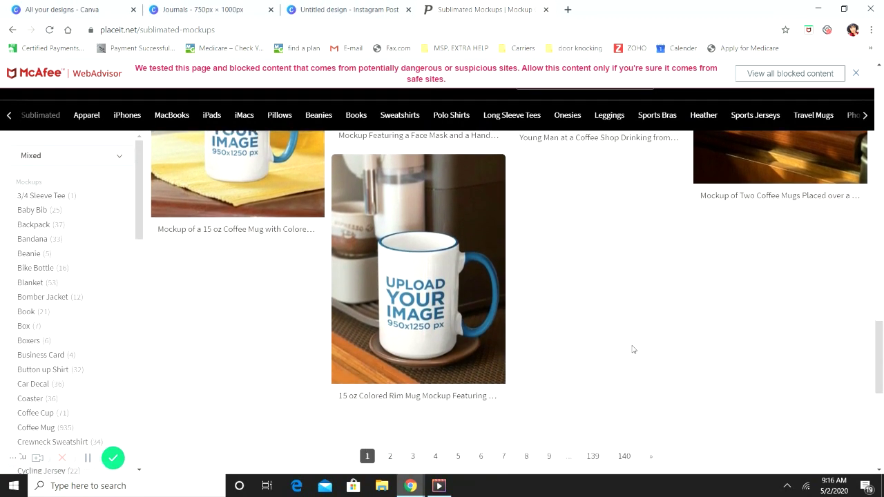
Browse page 2 of Sublimated mockups to the bottom, then move to page 3
{"action": "left_click", "coordinate": [391, 400]}
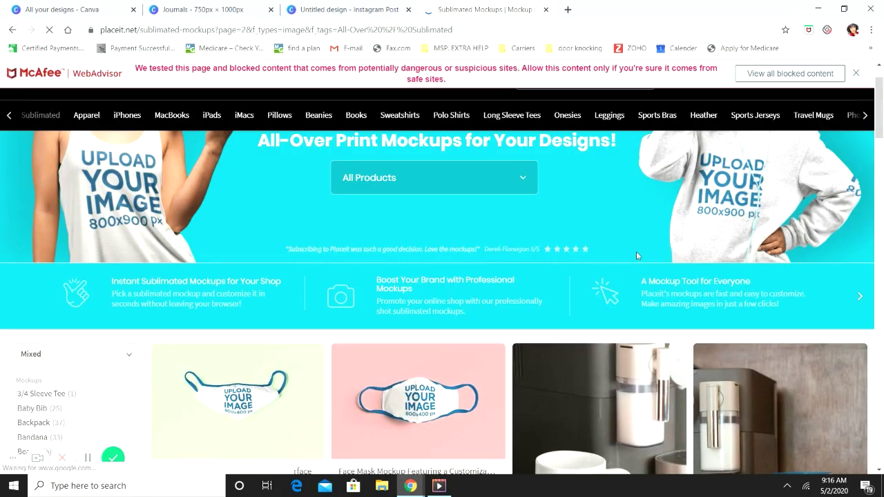
{"action": "scroll", "coordinate": [636, 253], "scroll_direction": "down", "scroll_amount": 1}
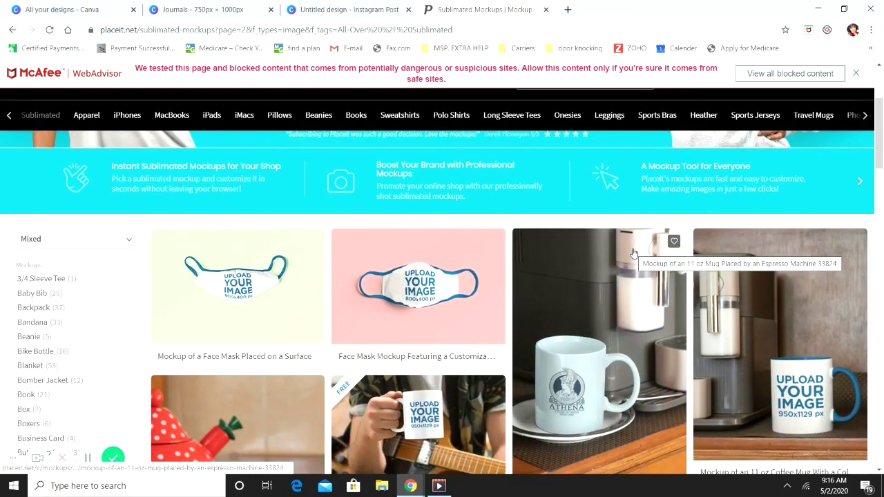
{"action": "scroll", "coordinate": [634, 254], "scroll_direction": "down", "scroll_amount": 3}
{"action": "scroll", "coordinate": [634, 253], "scroll_direction": "down", "scroll_amount": 3}
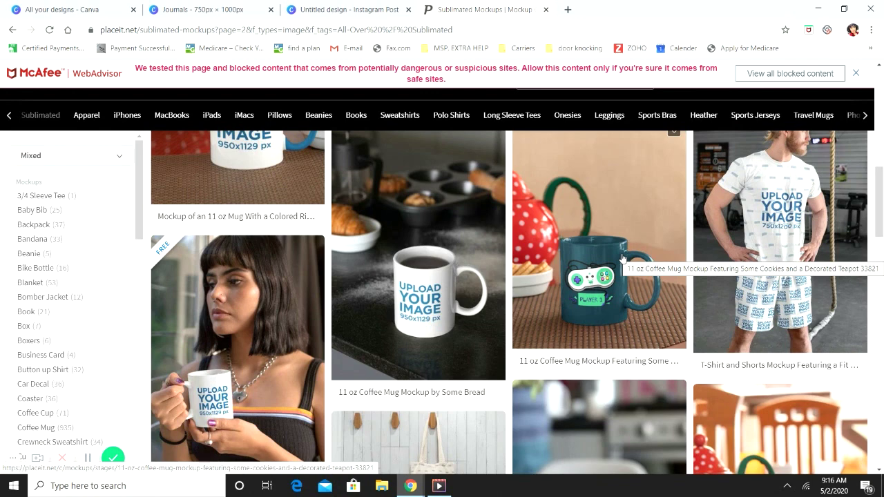
{"action": "scroll", "coordinate": [629, 253], "scroll_direction": "down", "scroll_amount": 5}
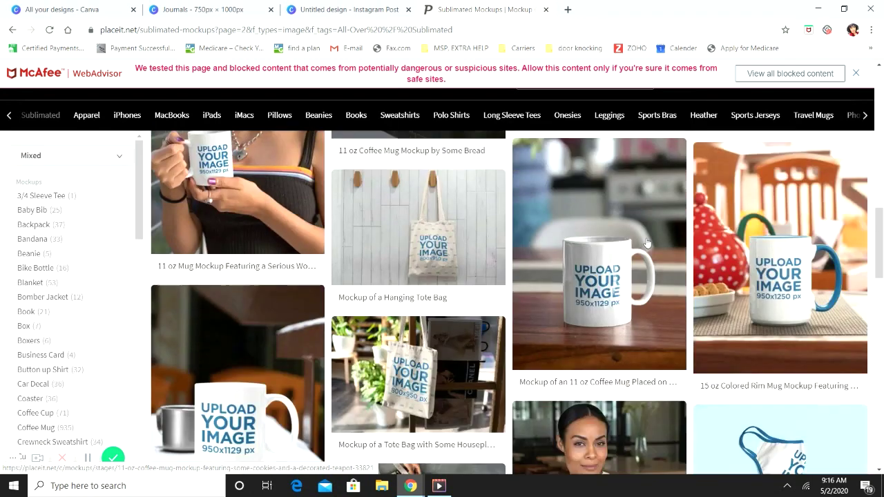
{"action": "scroll", "coordinate": [649, 241], "scroll_direction": "down", "scroll_amount": 2}
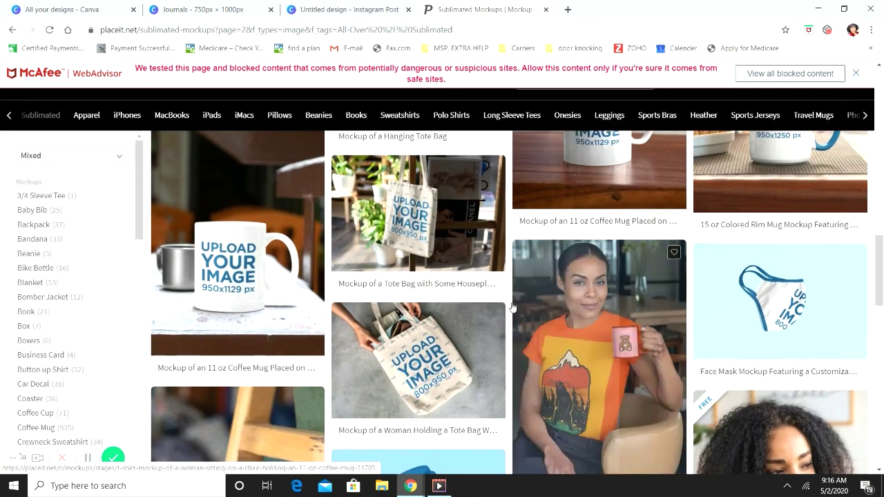
{"action": "scroll", "coordinate": [711, 311], "scroll_direction": "down", "scroll_amount": 4}
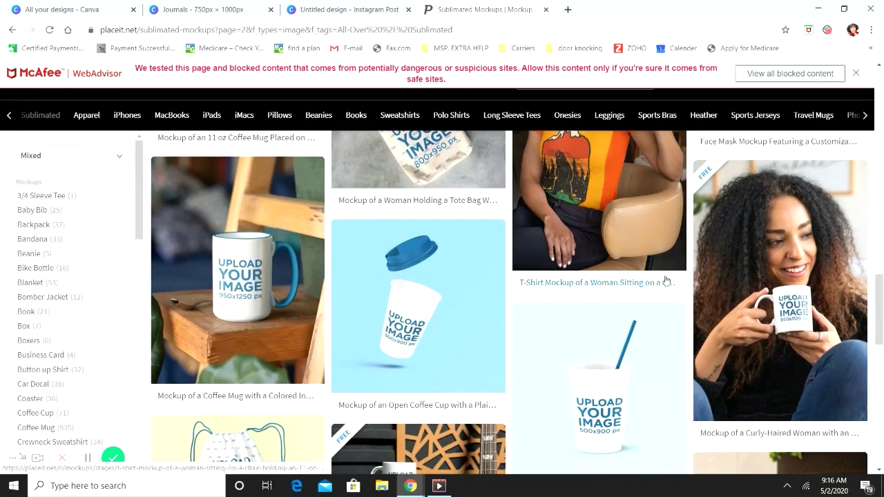
{"action": "scroll", "coordinate": [711, 261], "scroll_direction": "down", "scroll_amount": 2}
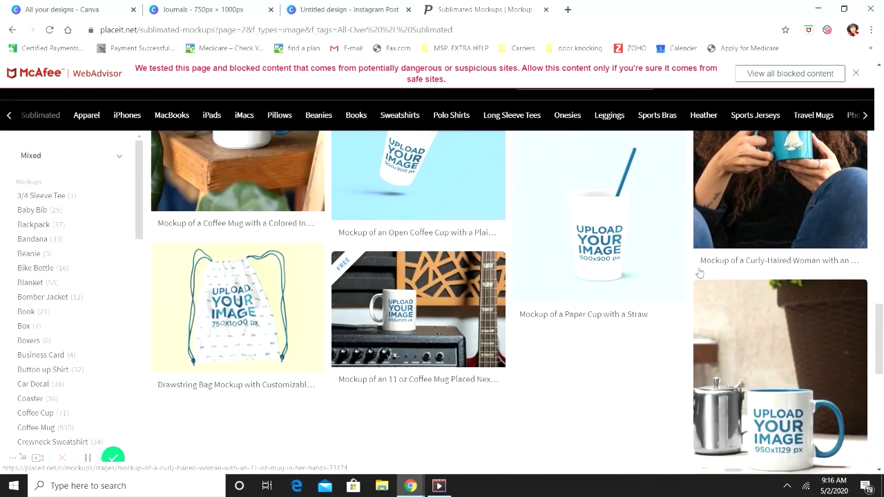
{"action": "scroll", "coordinate": [583, 306], "scroll_direction": "down", "scroll_amount": 3}
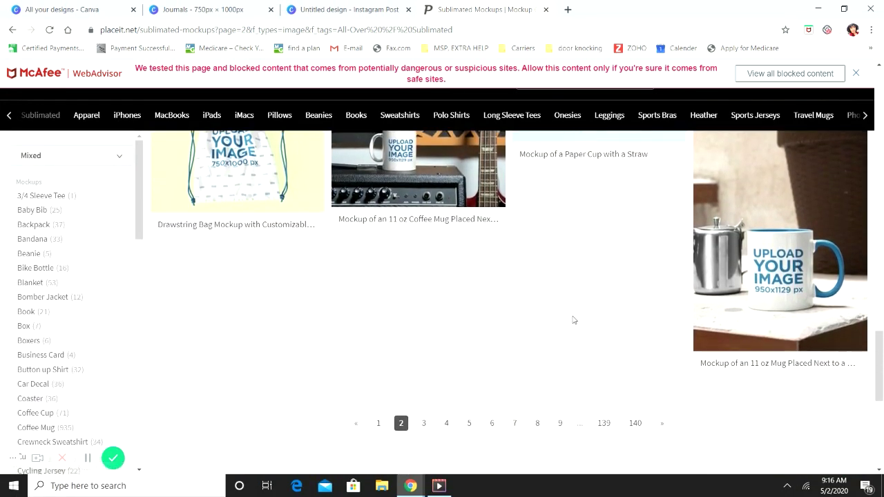
{"action": "left_click", "coordinate": [427, 419]}
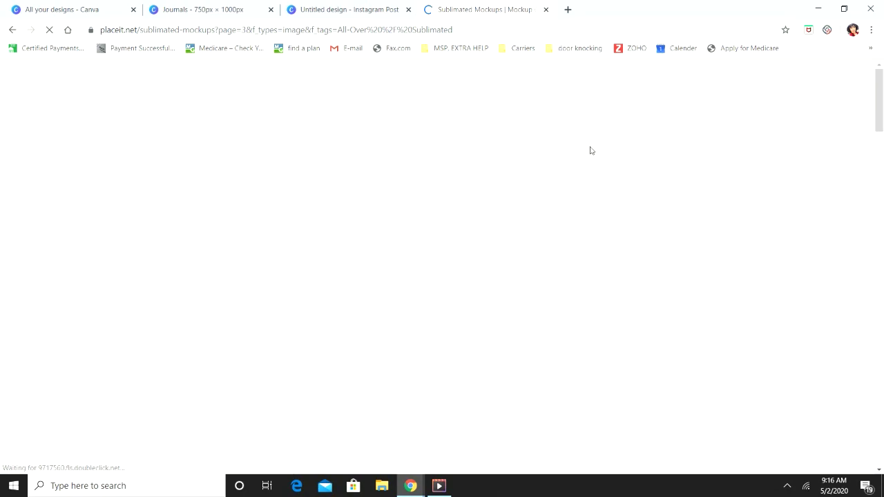
Scroll down through page 3's leggings, mug, tote bag and bomber jacket mockups, then back up
{"action": "scroll", "coordinate": [608, 208], "scroll_direction": "down", "scroll_amount": 2}
{"action": "scroll", "coordinate": [625, 256], "scroll_direction": "down", "scroll_amount": 2}
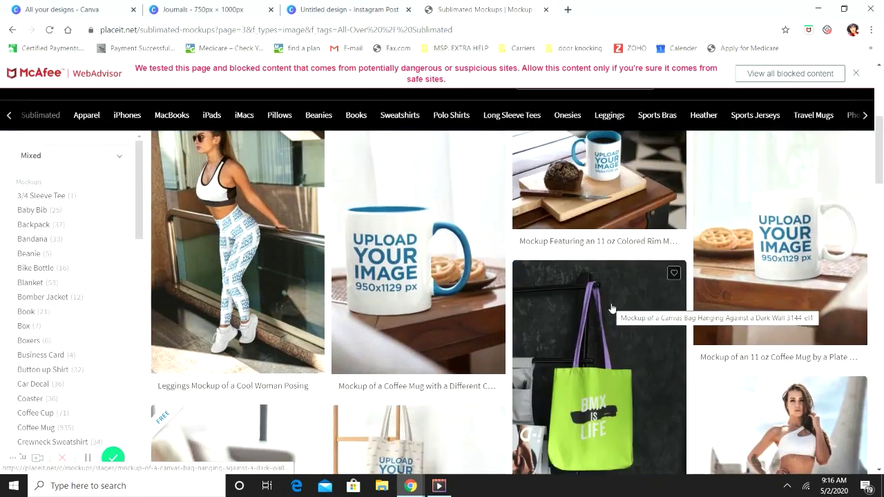
{"action": "scroll", "coordinate": [612, 306], "scroll_direction": "down", "scroll_amount": 3}
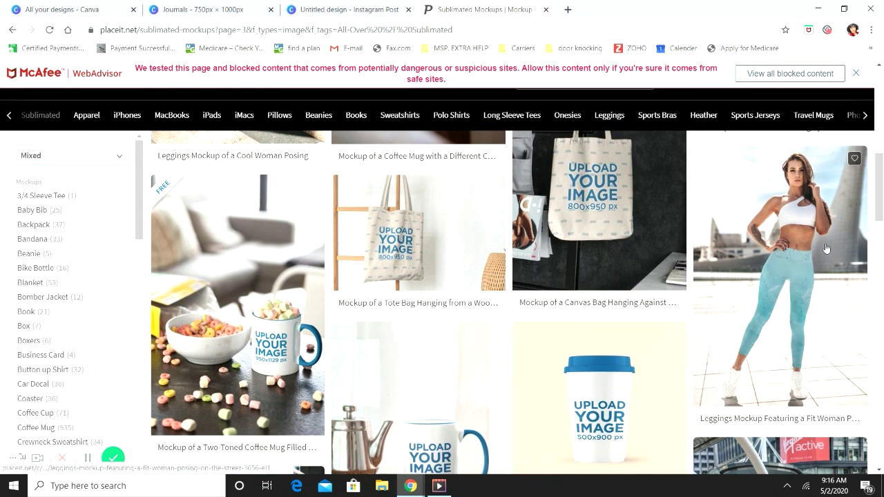
{"action": "scroll", "coordinate": [620, 254], "scroll_direction": "down", "scroll_amount": 2}
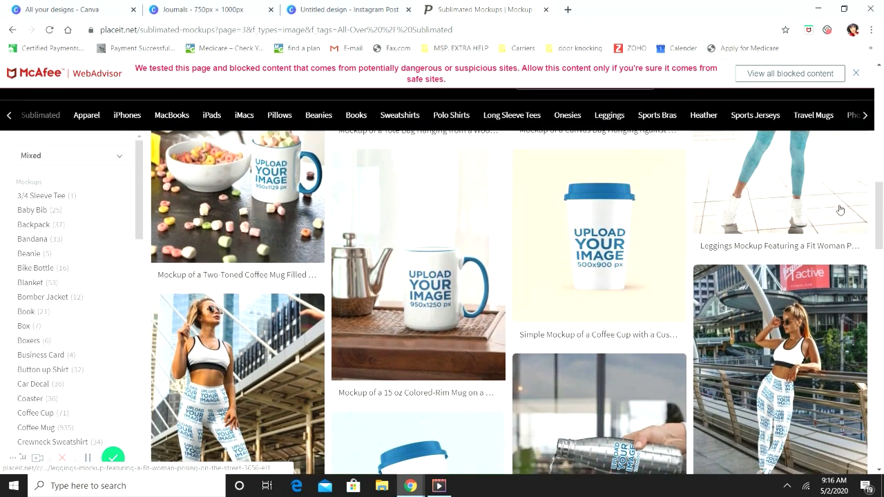
{"action": "scroll", "coordinate": [816, 220], "scroll_direction": "down", "scroll_amount": 2}
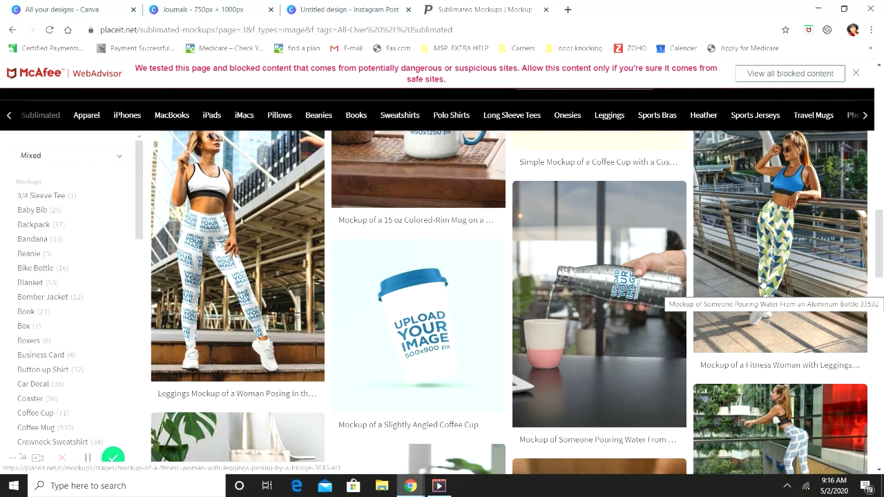
{"action": "scroll", "coordinate": [622, 270], "scroll_direction": "down", "scroll_amount": 3}
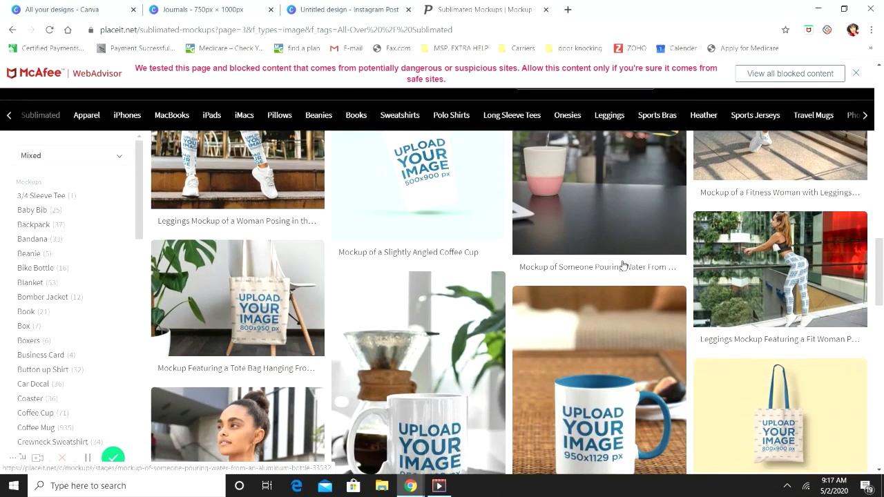
{"action": "scroll", "coordinate": [686, 266], "scroll_direction": "down", "scroll_amount": 1}
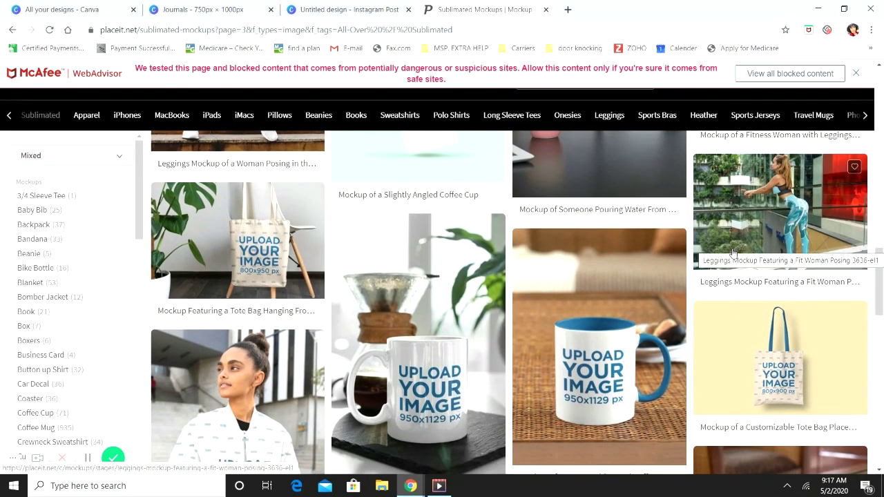
{"action": "scroll", "coordinate": [737, 250], "scroll_direction": "down", "scroll_amount": 2}
{"action": "scroll", "coordinate": [300, 356], "scroll_direction": "down", "scroll_amount": 1}
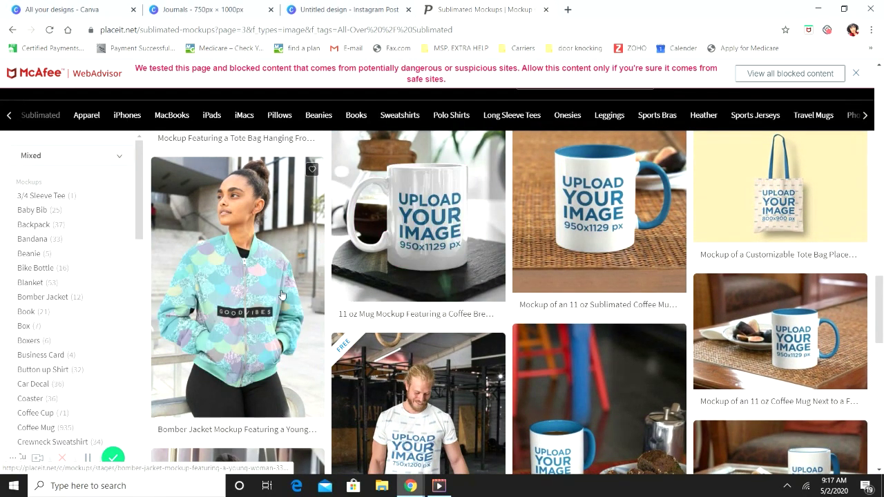
{"action": "scroll", "coordinate": [436, 335], "scroll_direction": "down", "scroll_amount": 1}
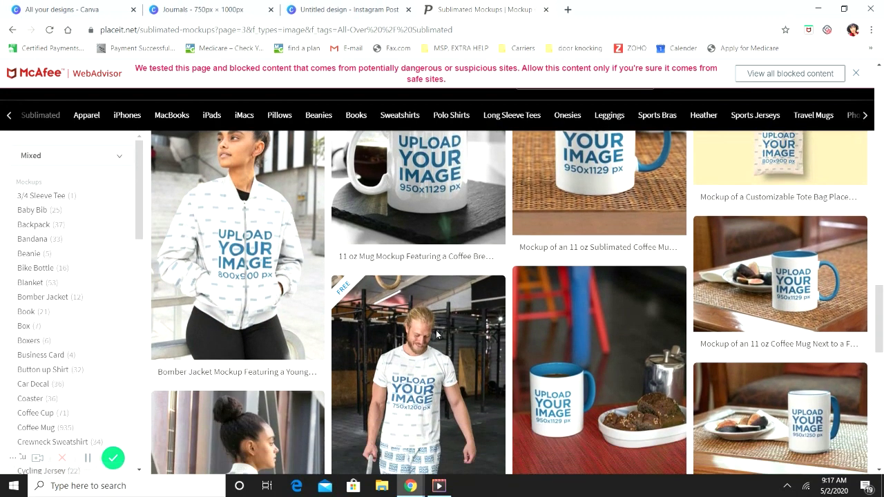
{"action": "scroll", "coordinate": [436, 330], "scroll_direction": "down", "scroll_amount": 3}
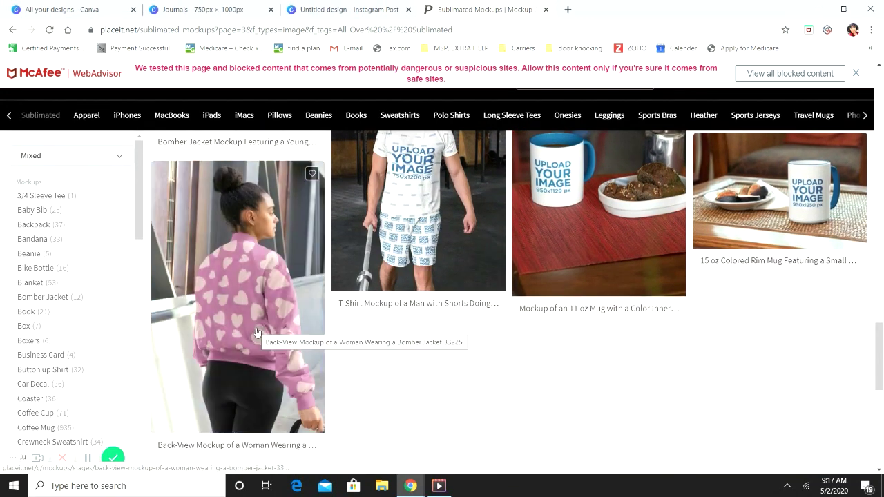
{"action": "scroll", "coordinate": [546, 325], "scroll_direction": "down", "scroll_amount": 1}
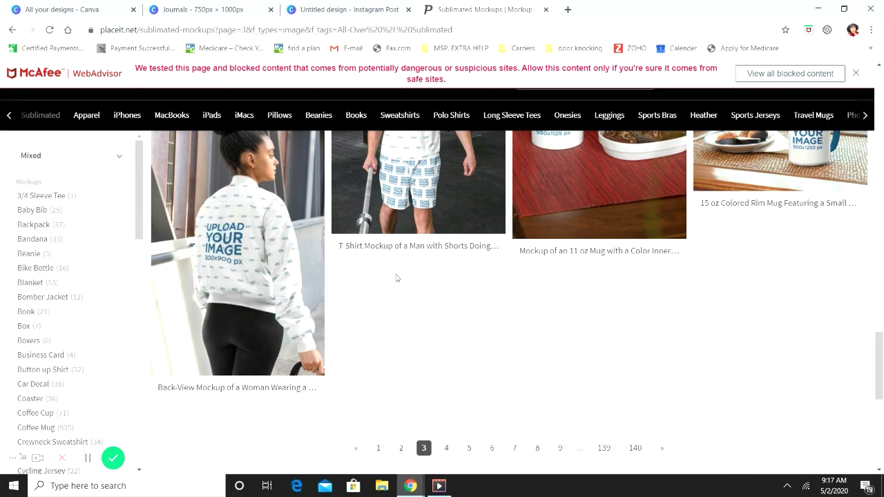
{"action": "scroll", "coordinate": [622, 354], "scroll_direction": "up", "scroll_amount": 5}
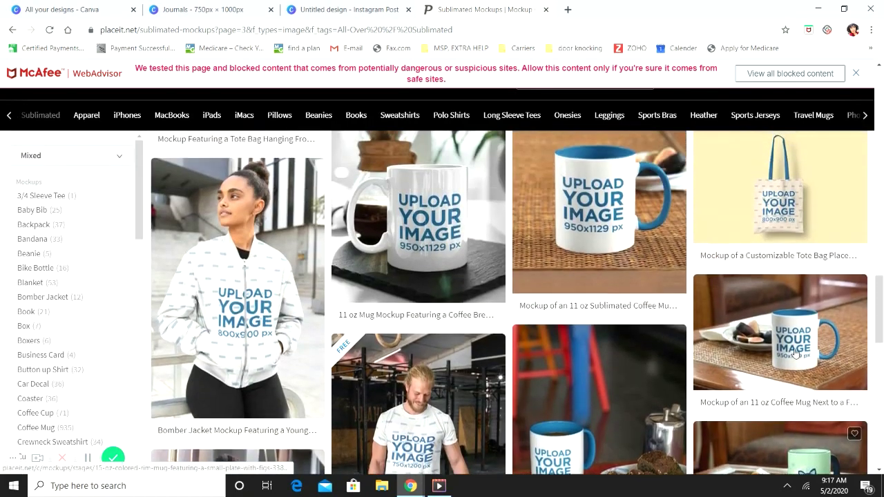
{"action": "scroll", "coordinate": [796, 353], "scroll_direction": "up", "scroll_amount": 6}
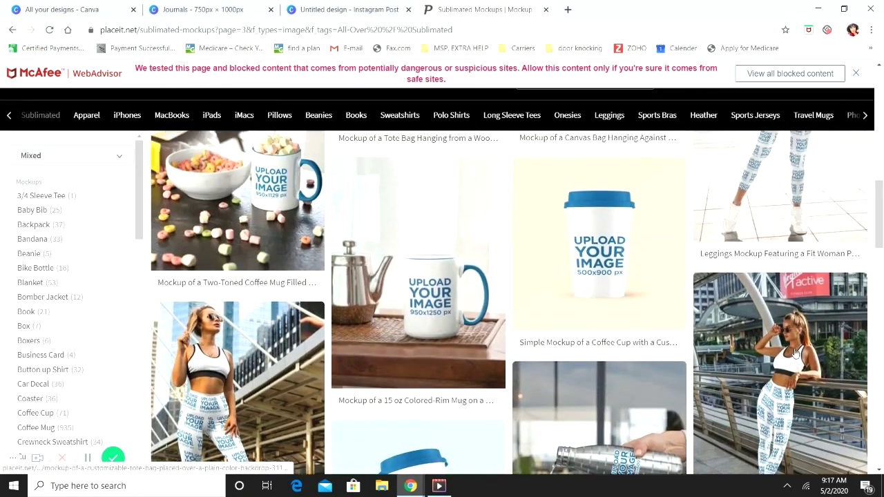
{"action": "scroll", "coordinate": [795, 353], "scroll_direction": "up", "scroll_amount": 5}
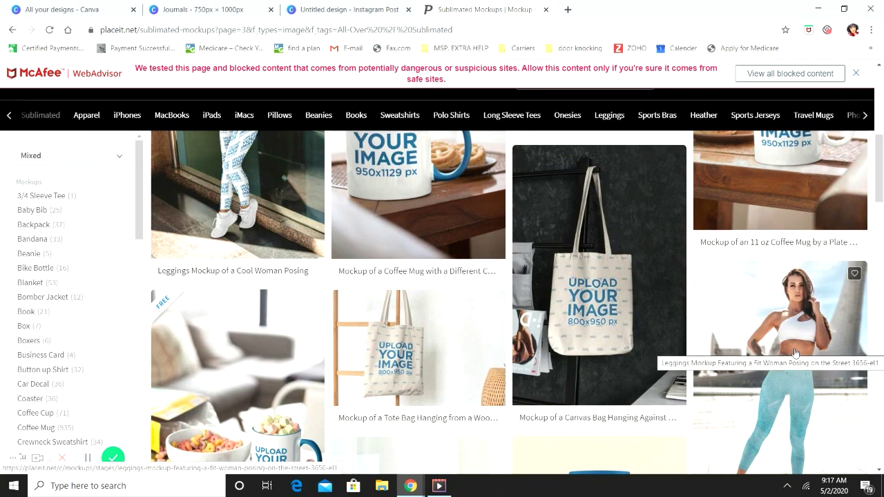
{"action": "scroll", "coordinate": [795, 353], "scroll_direction": "up", "scroll_amount": 2}
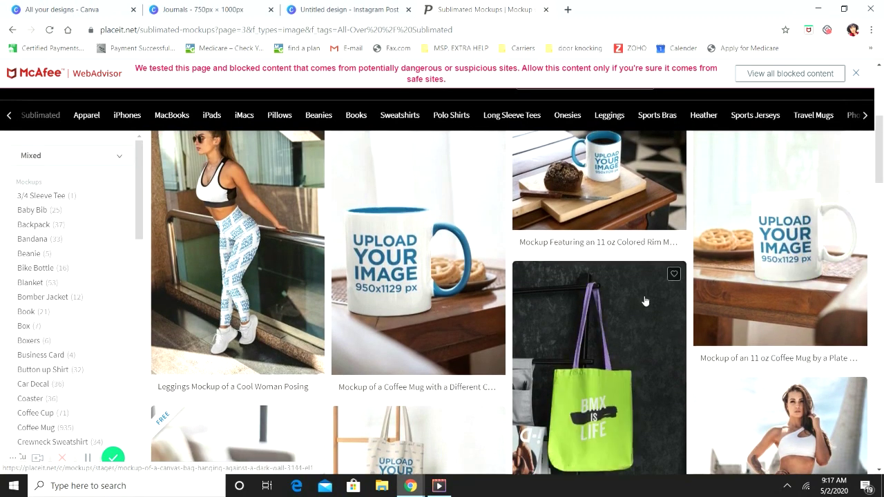
{"action": "scroll", "coordinate": [645, 301], "scroll_direction": "up", "scroll_amount": 2}
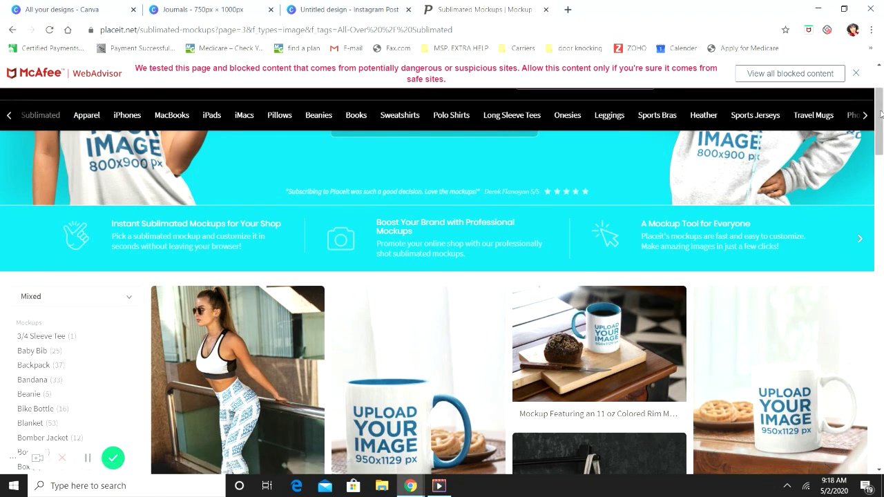
Close the McAfee WebAdvisor blocked-content bar above the page
{"action": "left_click", "coordinate": [856, 73]}
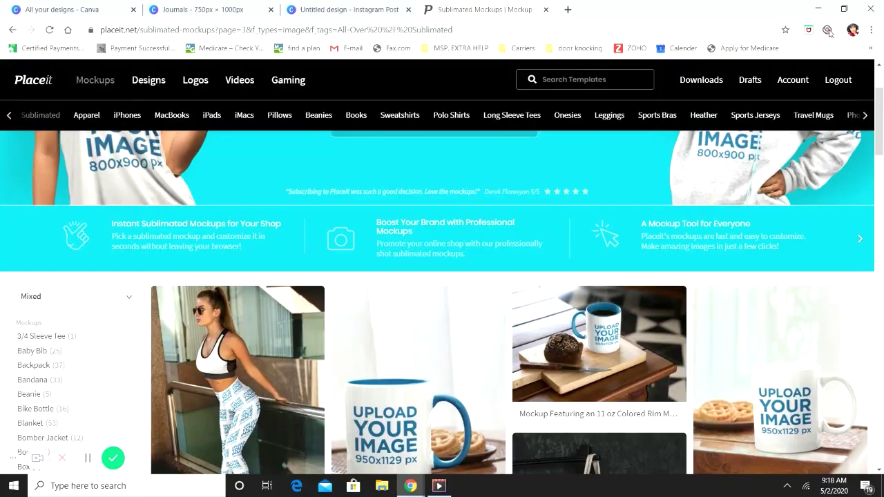